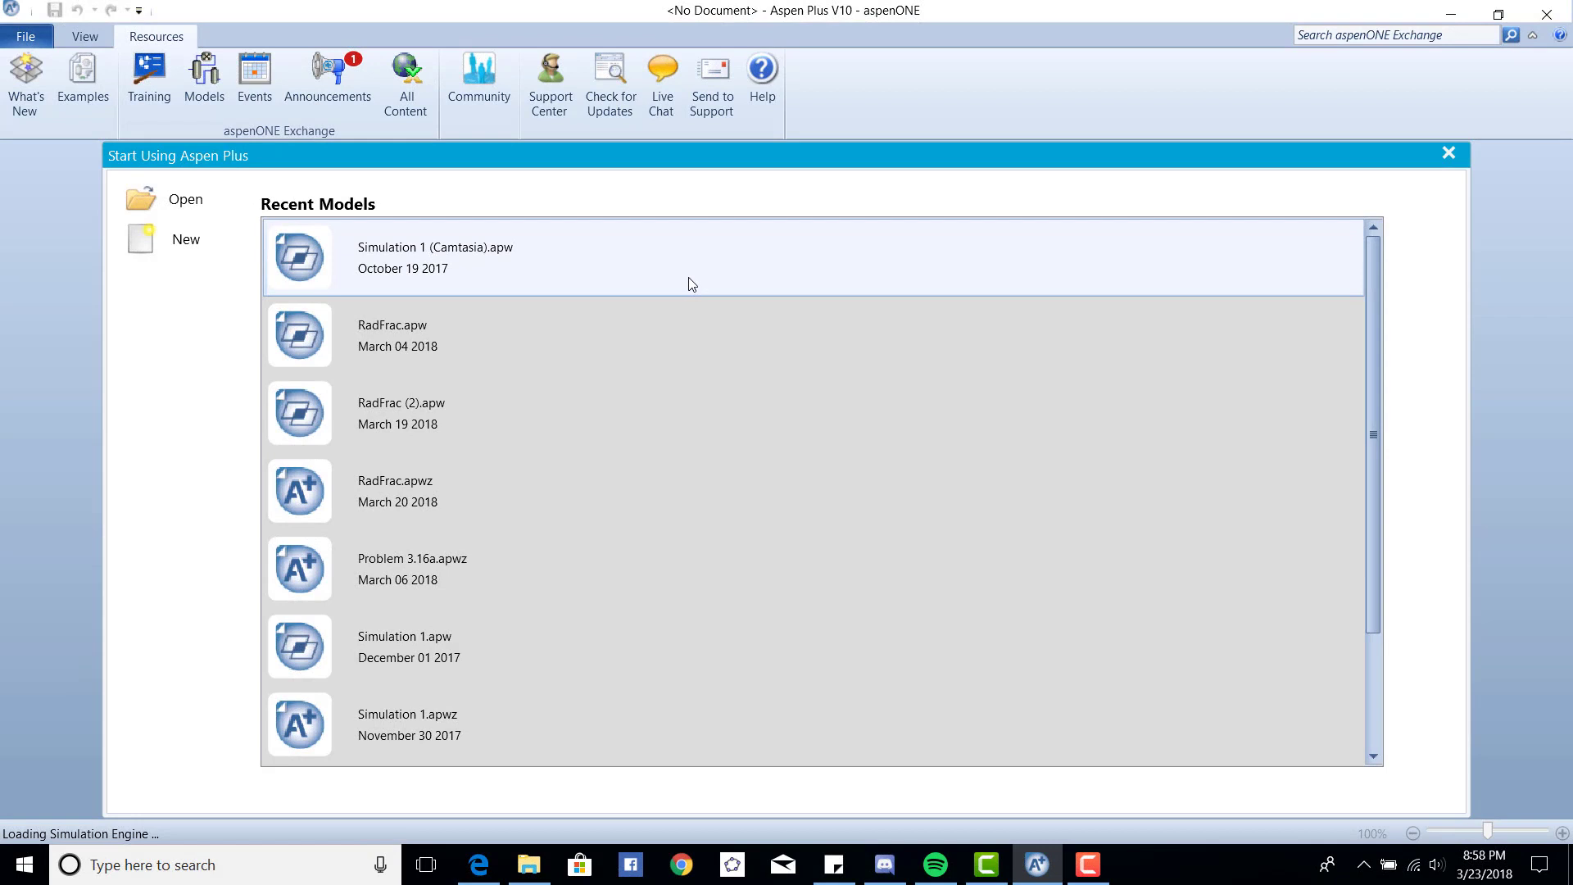
- Open Simulation 1 (Camtasia) and place a new FSplit block B1 on the main flowsheet
click(690, 283)
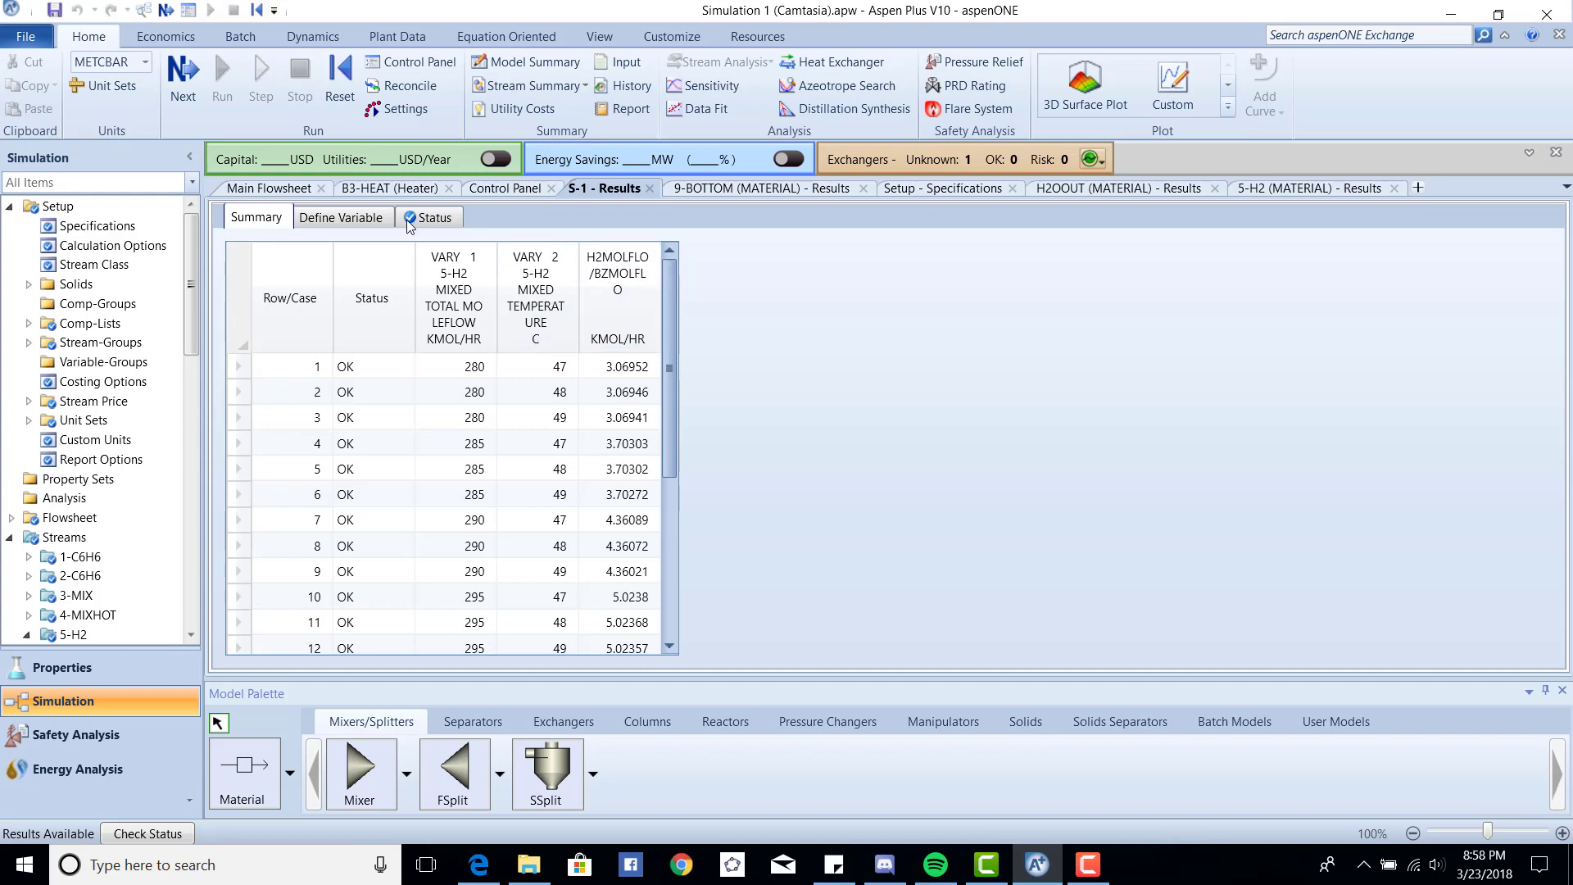
click(305, 191)
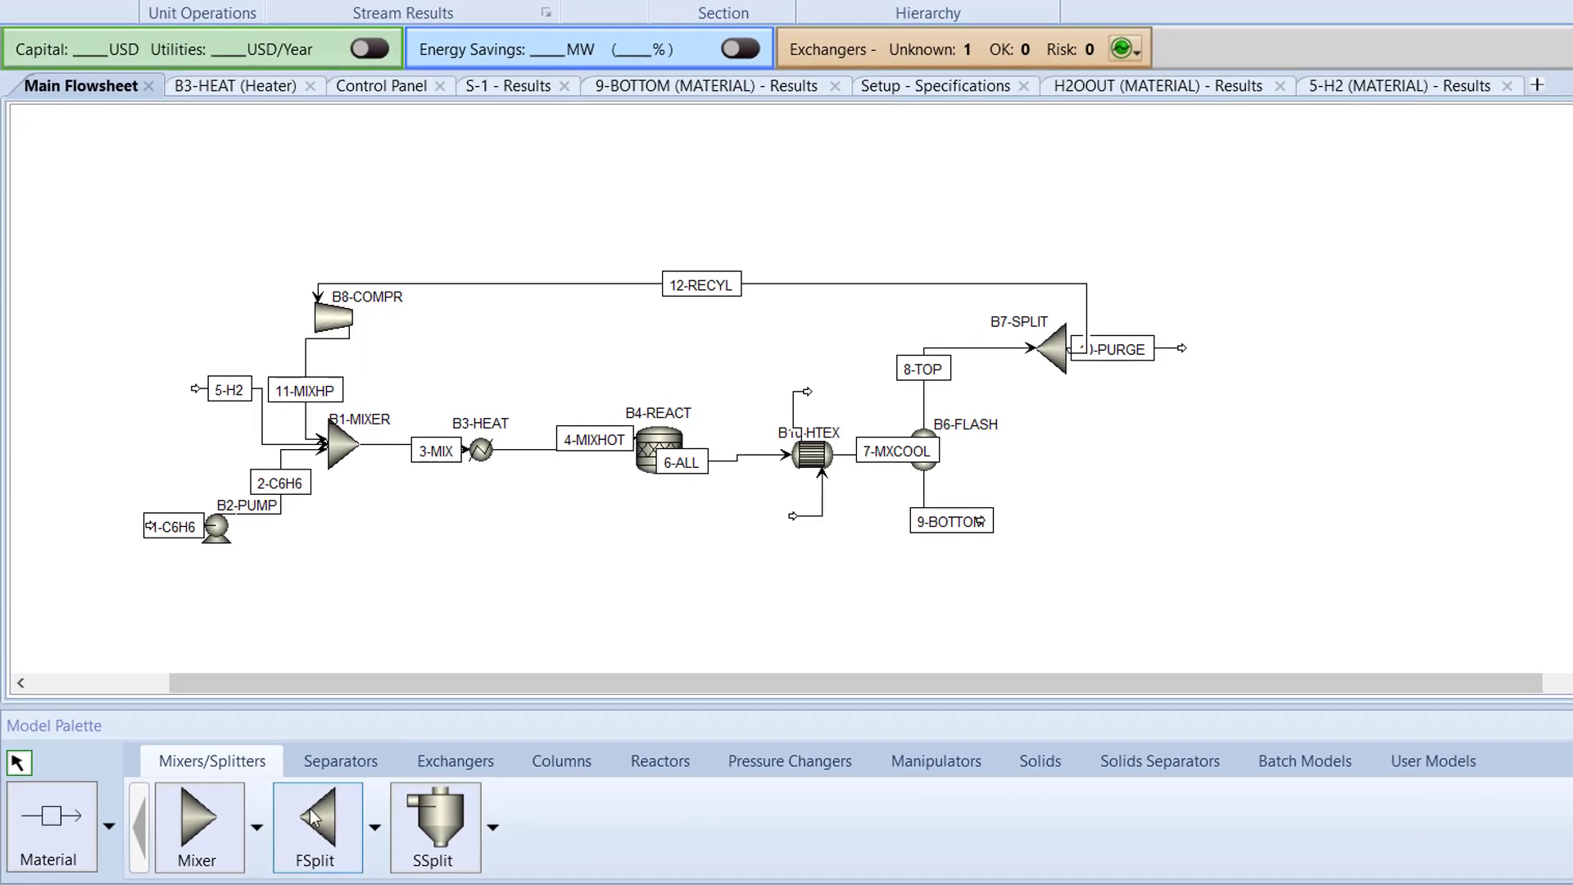
click(453, 770)
click(1058, 534)
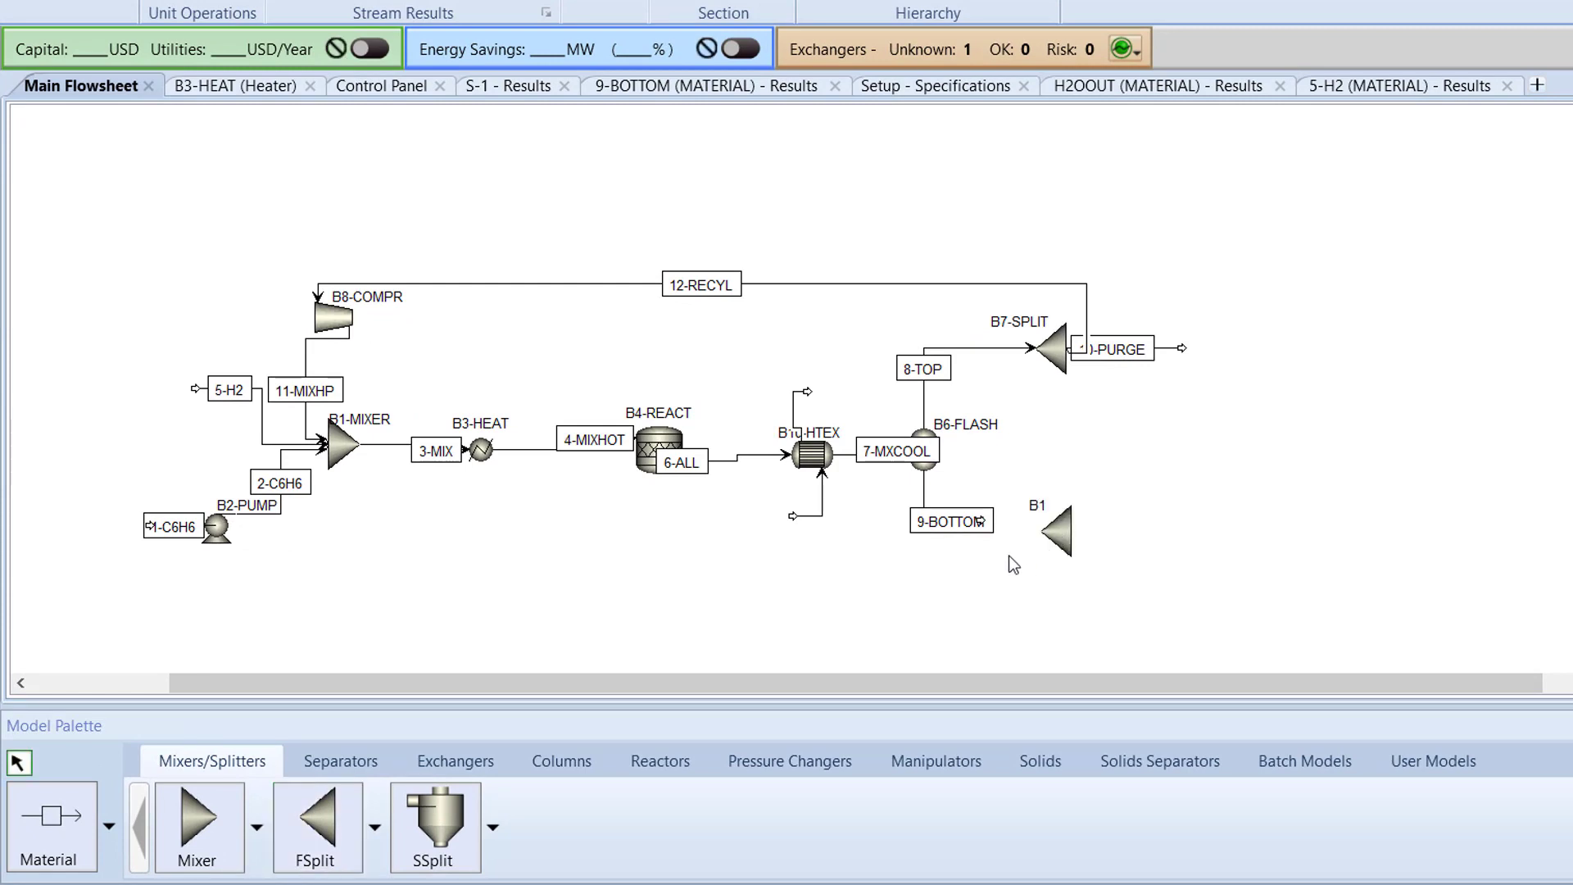
- Reconnect the 9-BOTTOM stream's destination into splitter B1
right_click(980, 524)
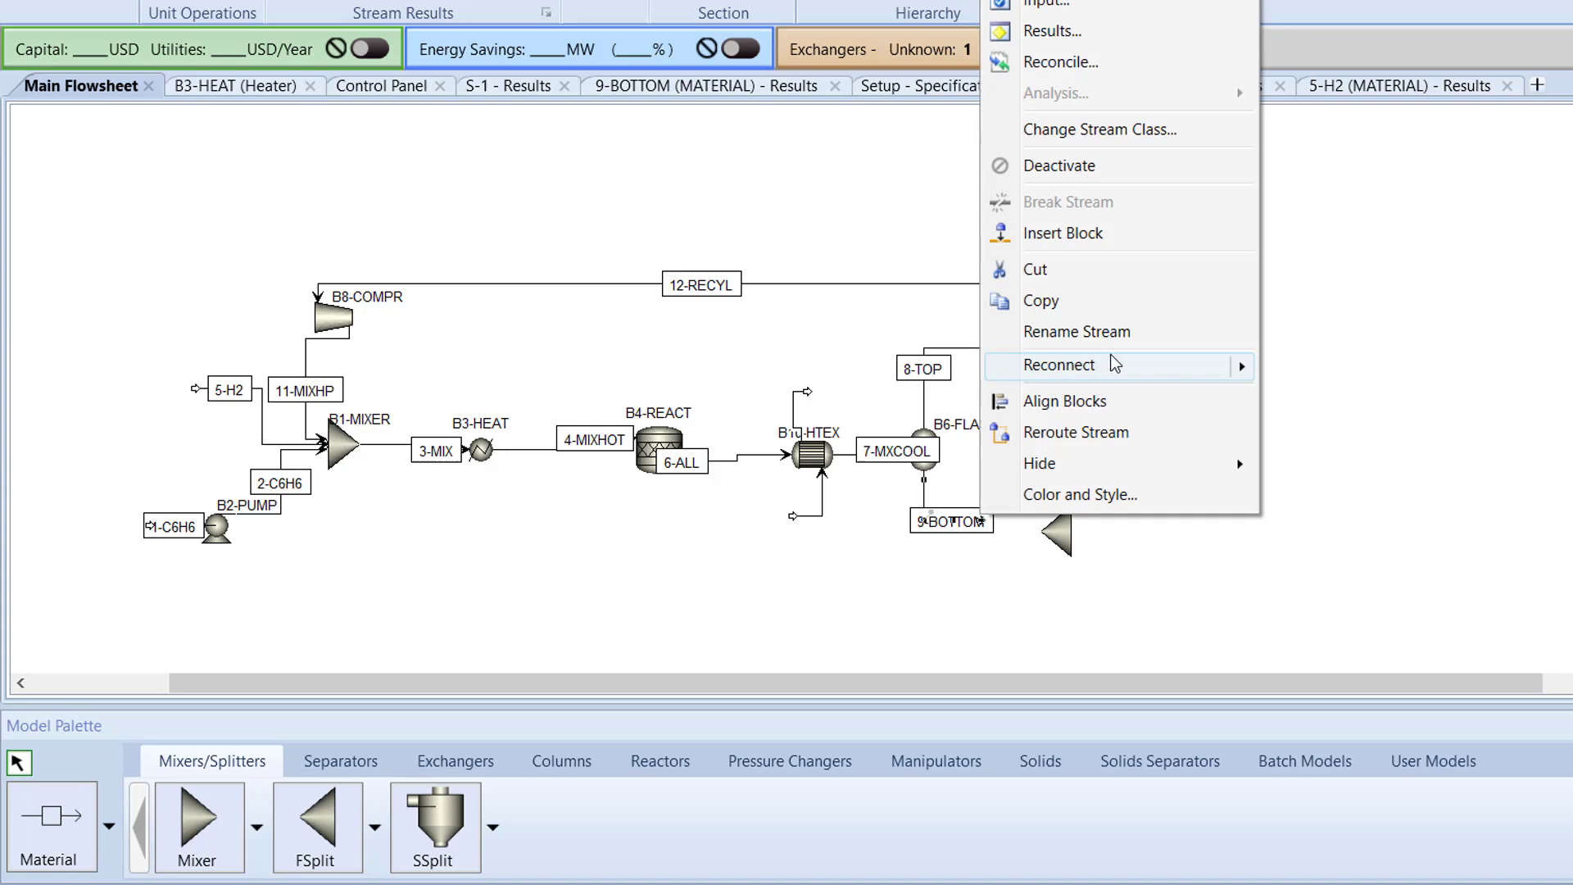
mouse_move(1123, 366)
click(1364, 371)
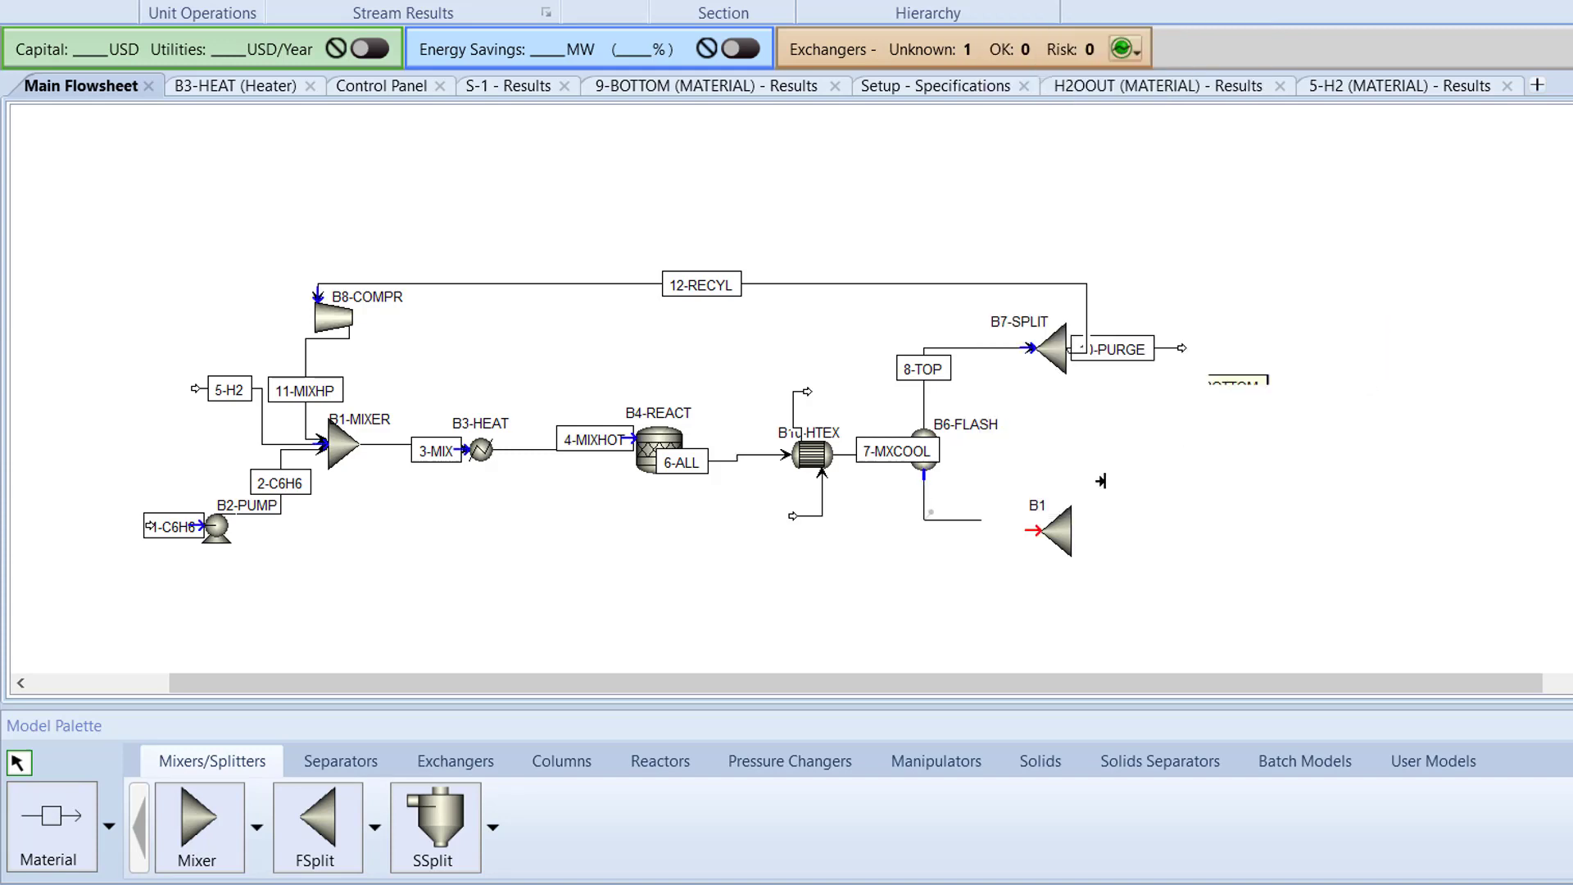
click(1031, 530)
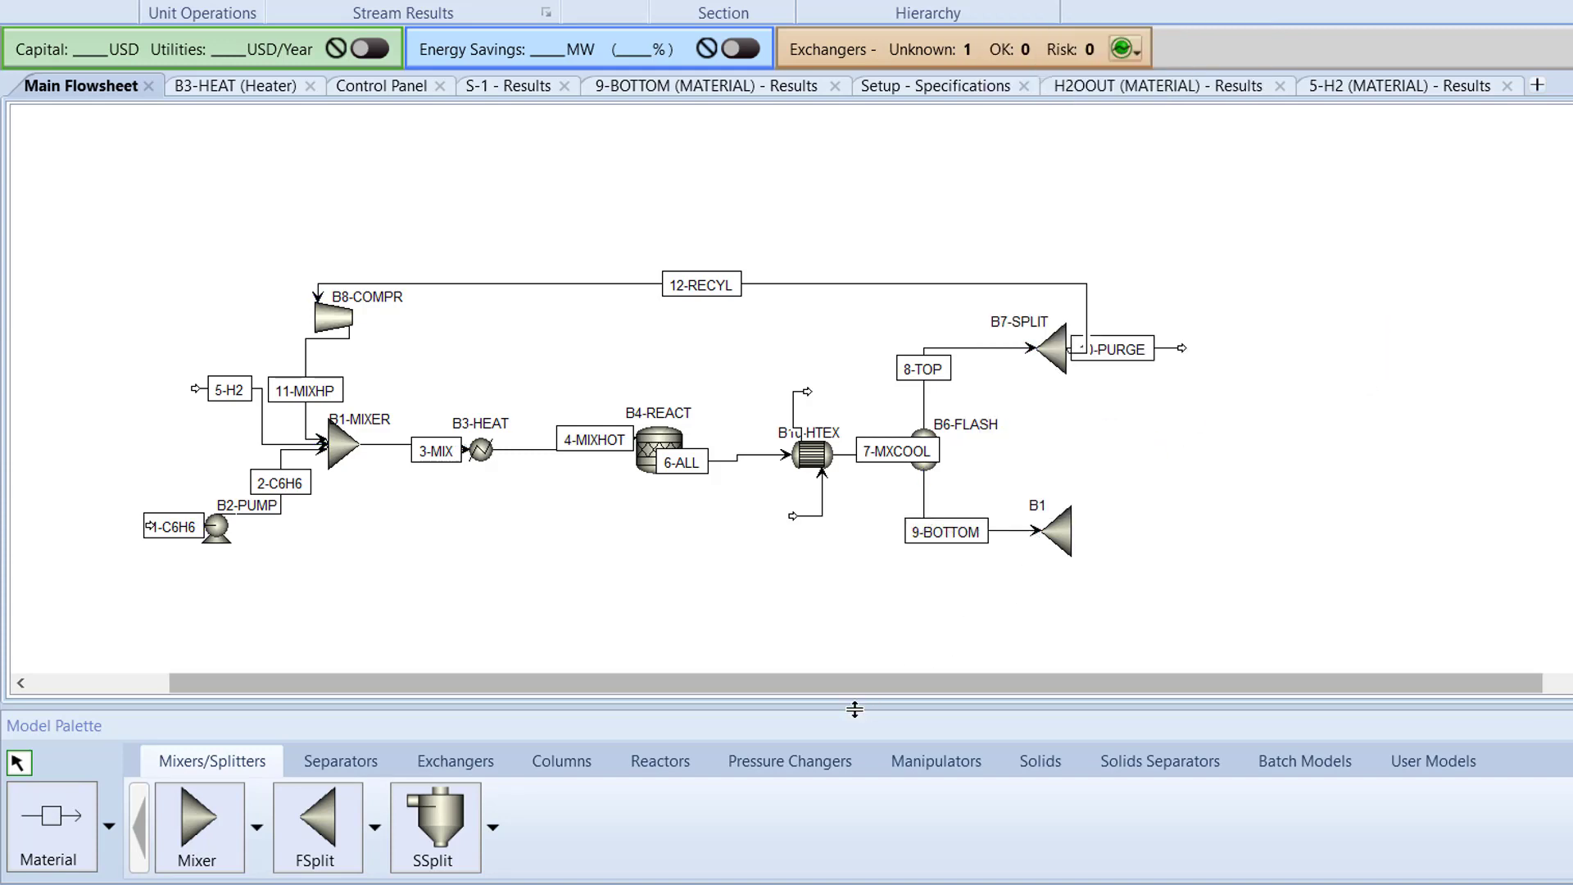
- Place pump B2 and flip its icon horizontally
click(828, 767)
click(208, 832)
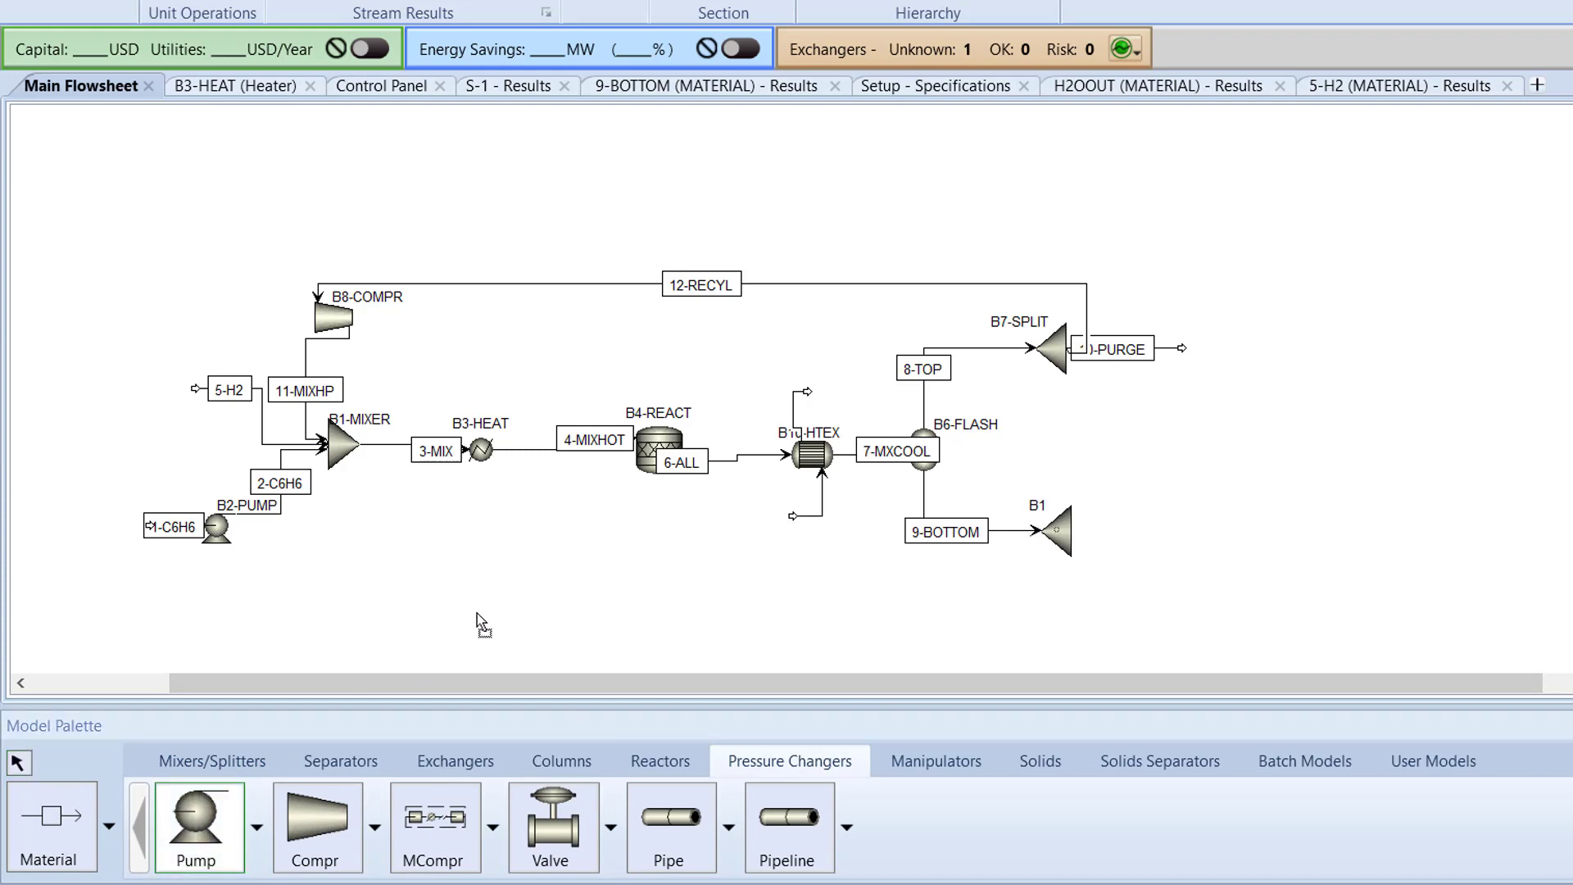
click(562, 545)
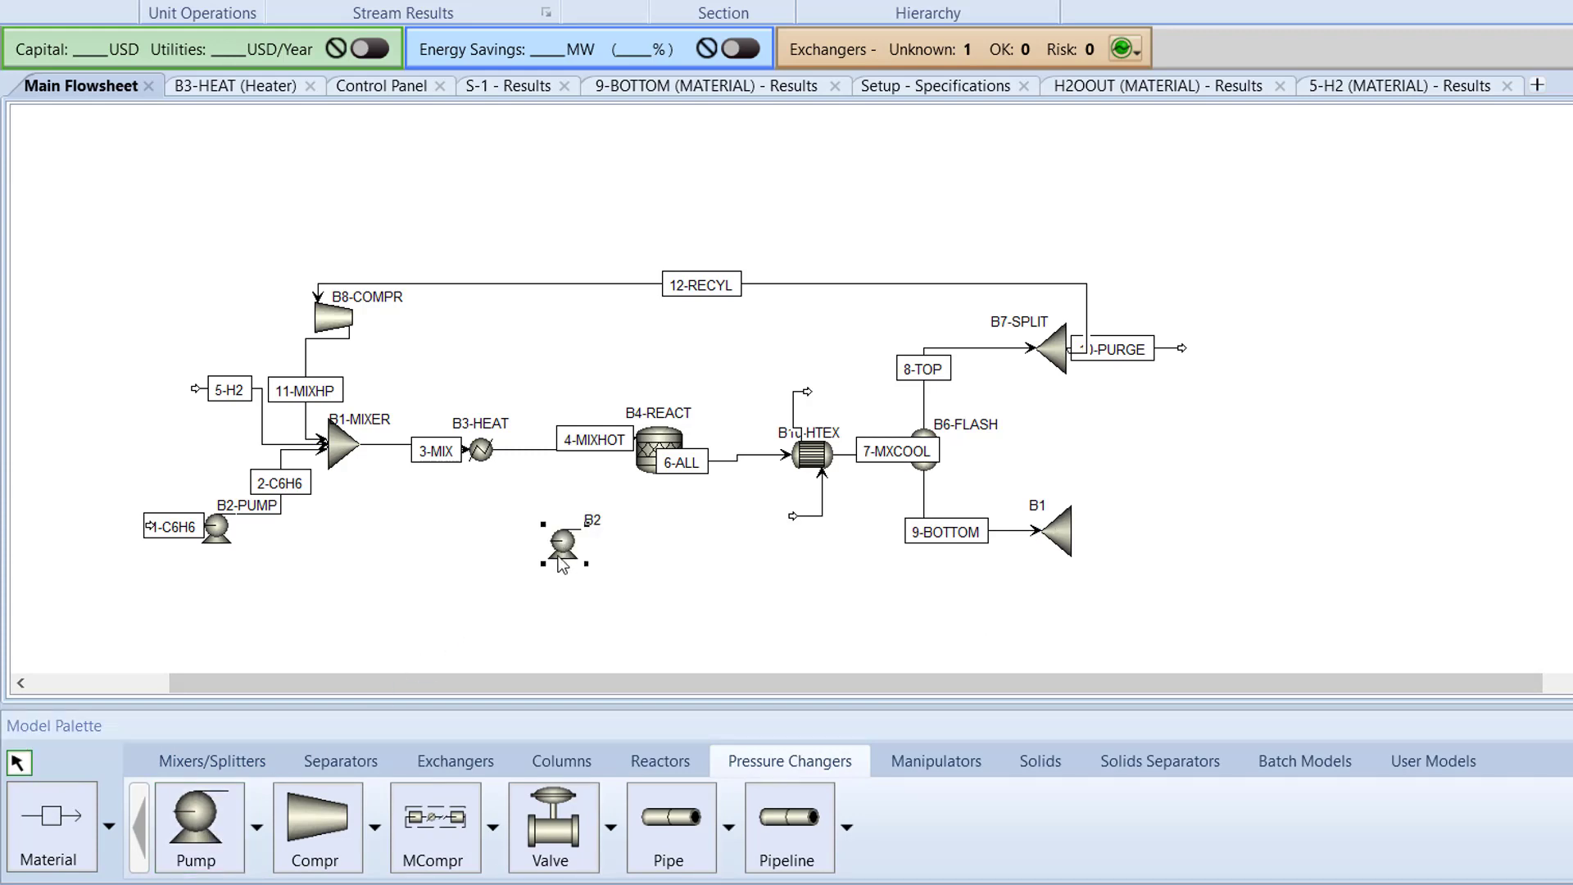
right_click(558, 547)
mouse_move(665, 473)
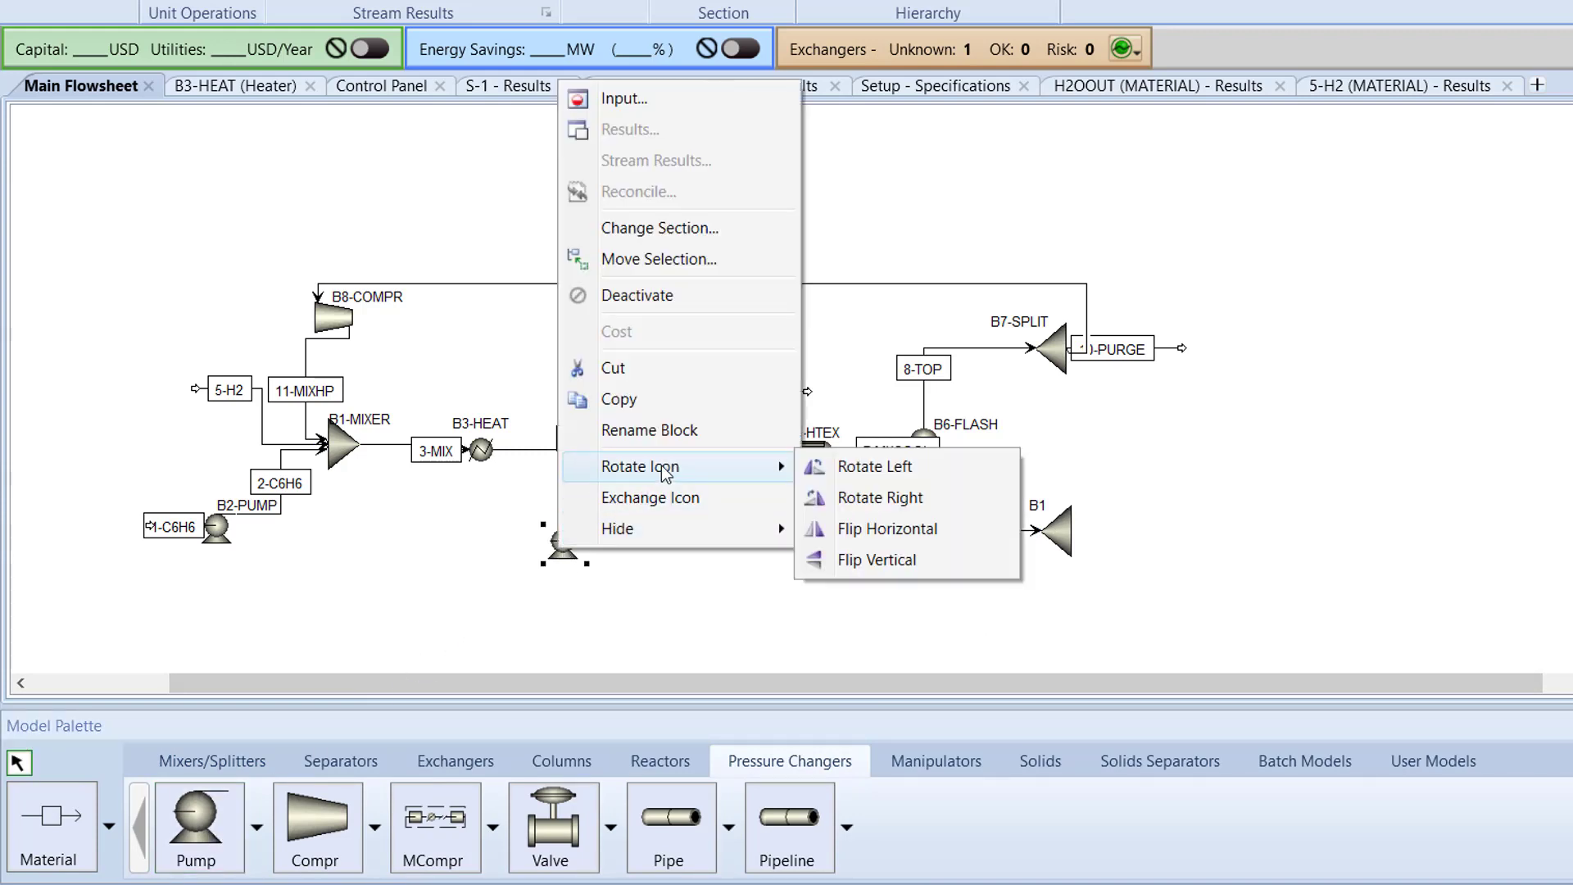
click(885, 531)
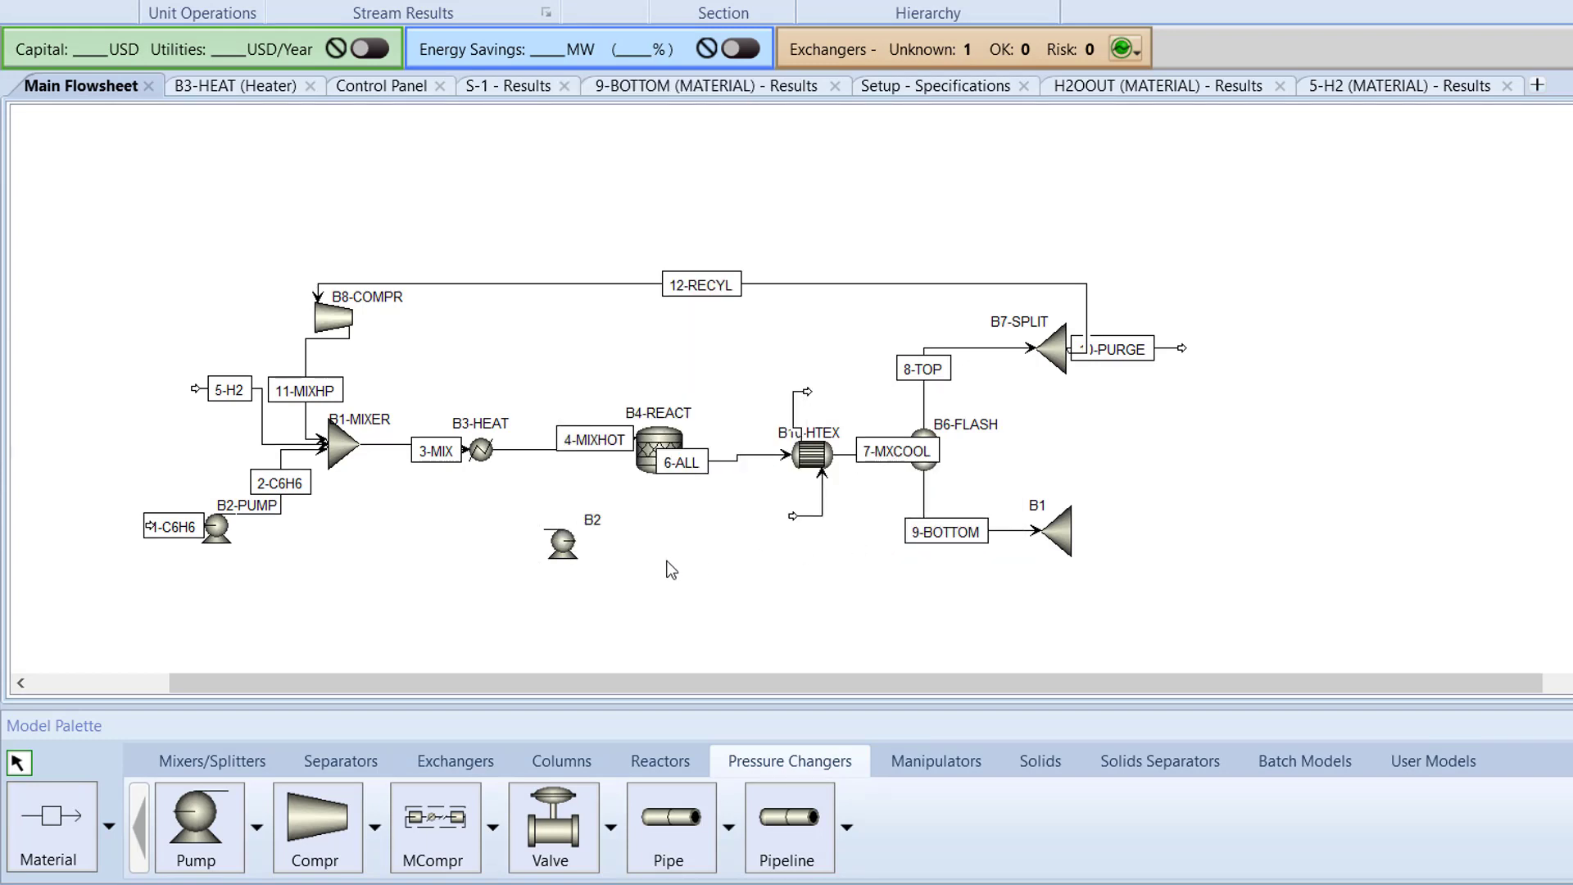
- Draw stream S1 from splitter B1 to pump B2, and S2 from B2 to B1-MIXER
click(57, 815)
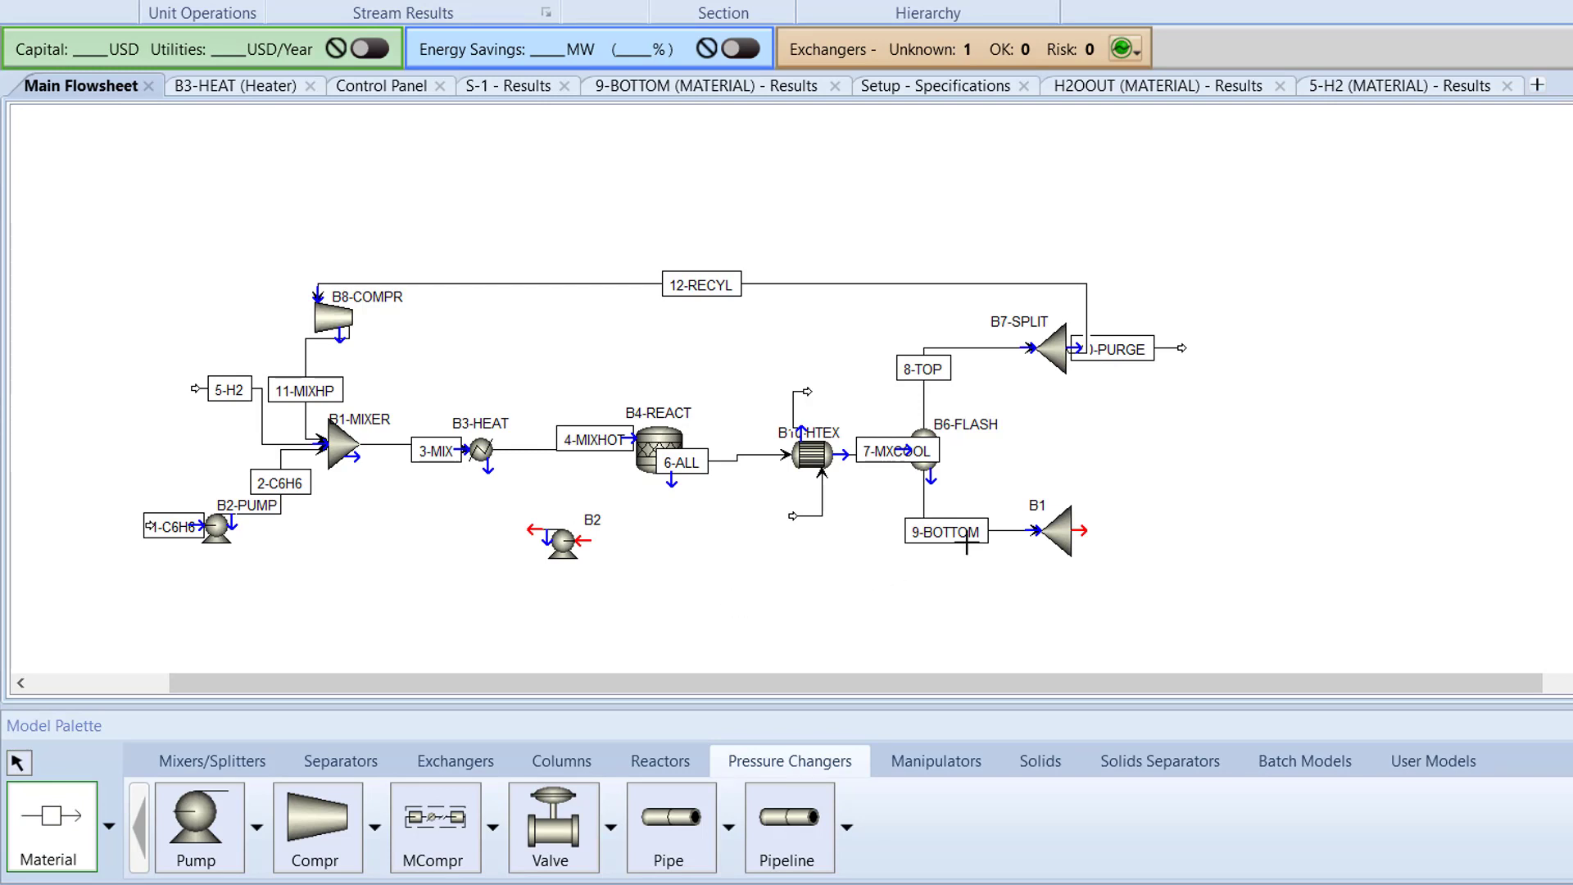
click(1079, 531)
click(582, 541)
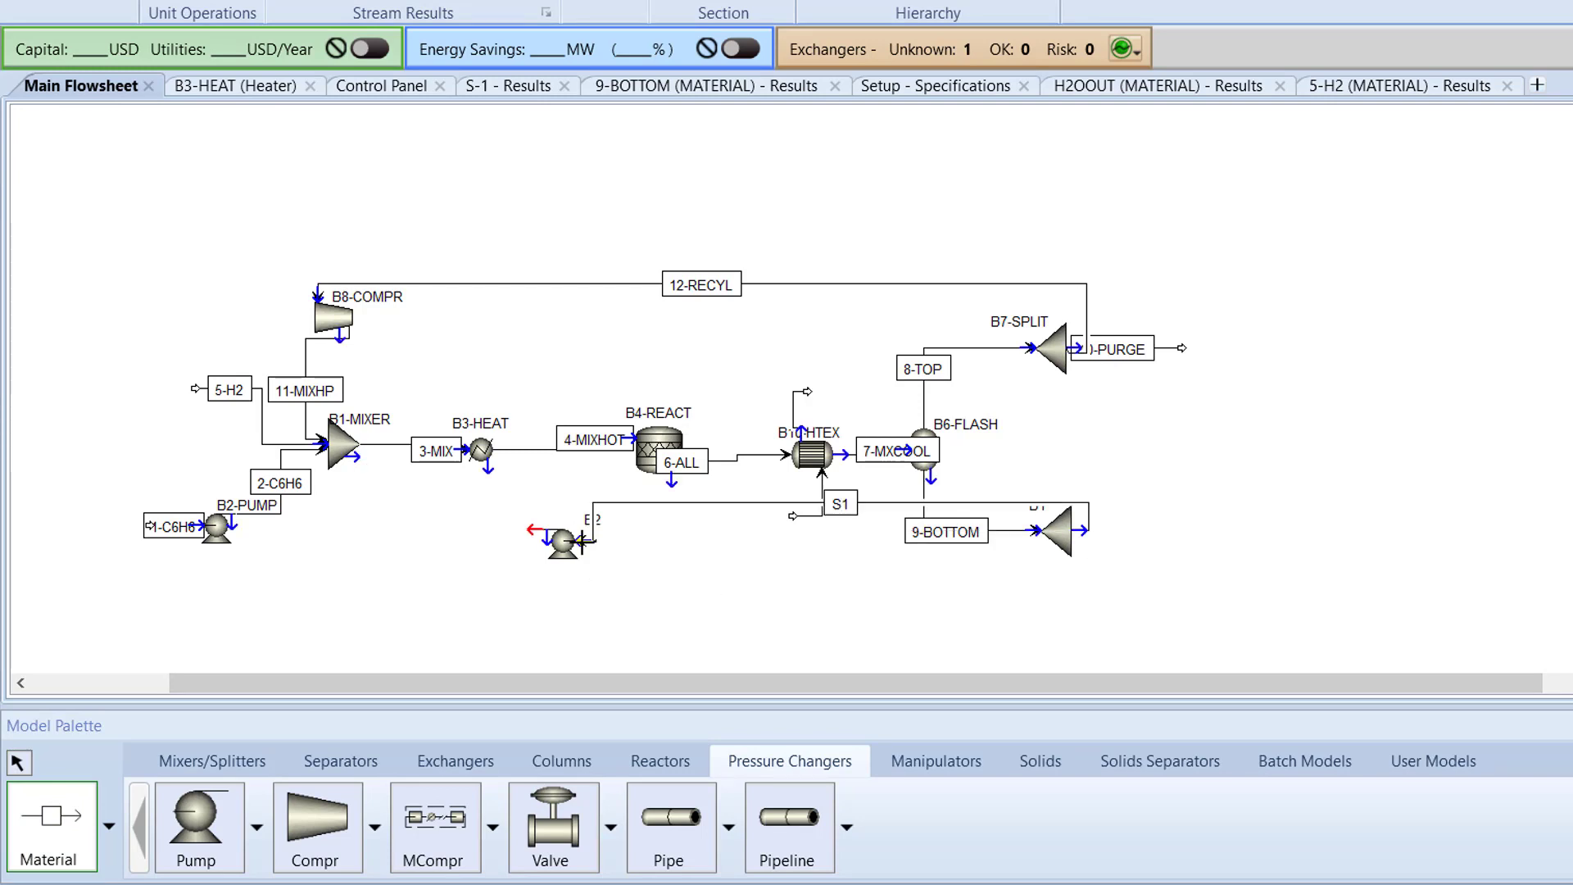
click(531, 531)
click(318, 448)
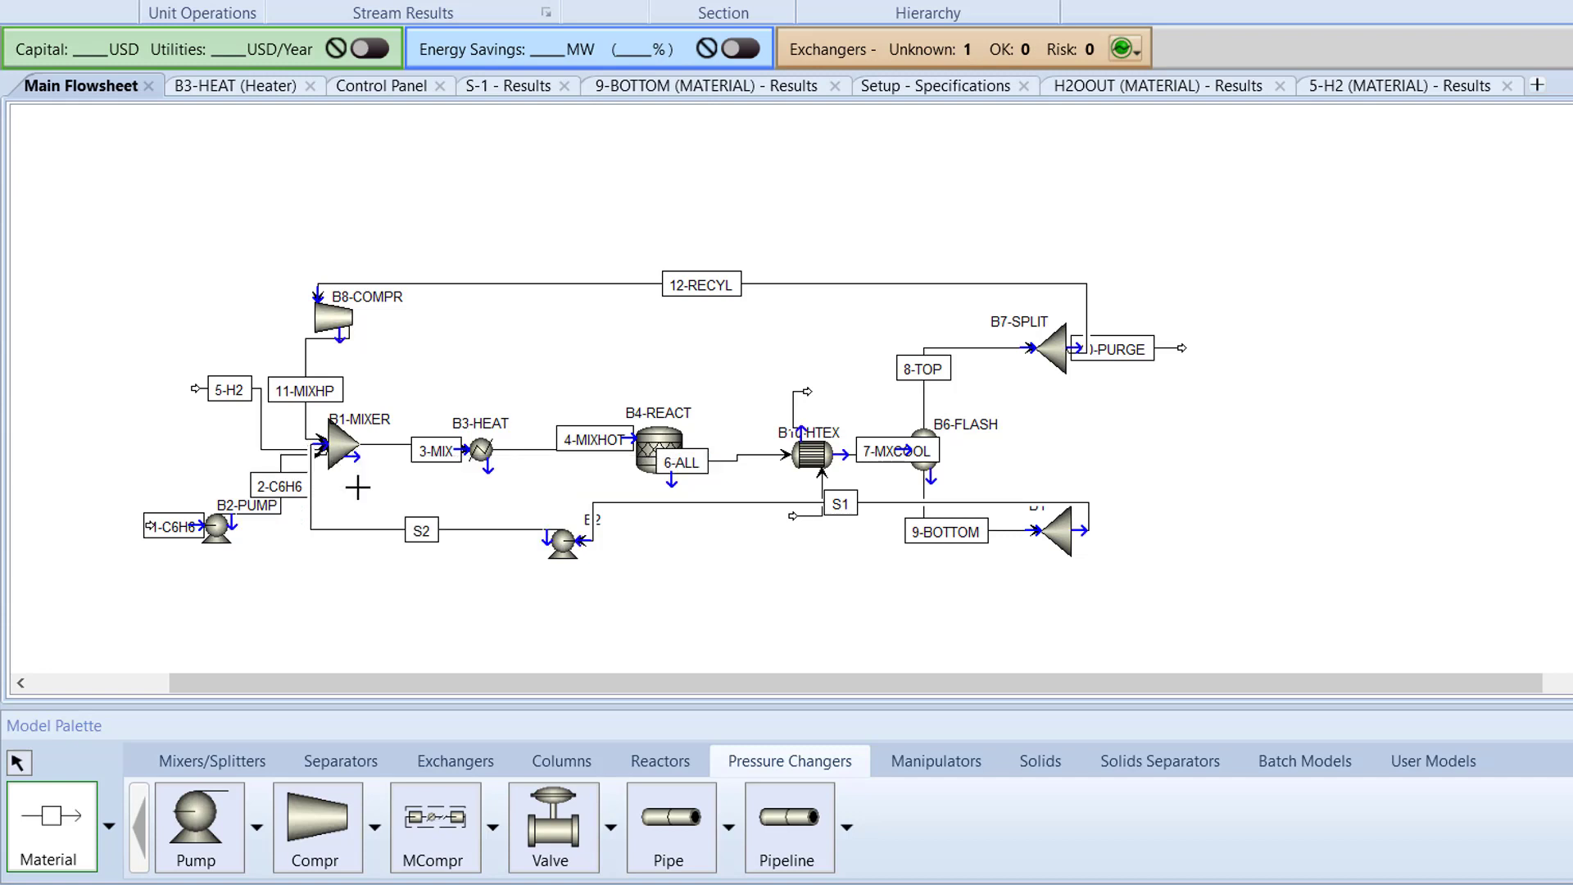
key(Escape)
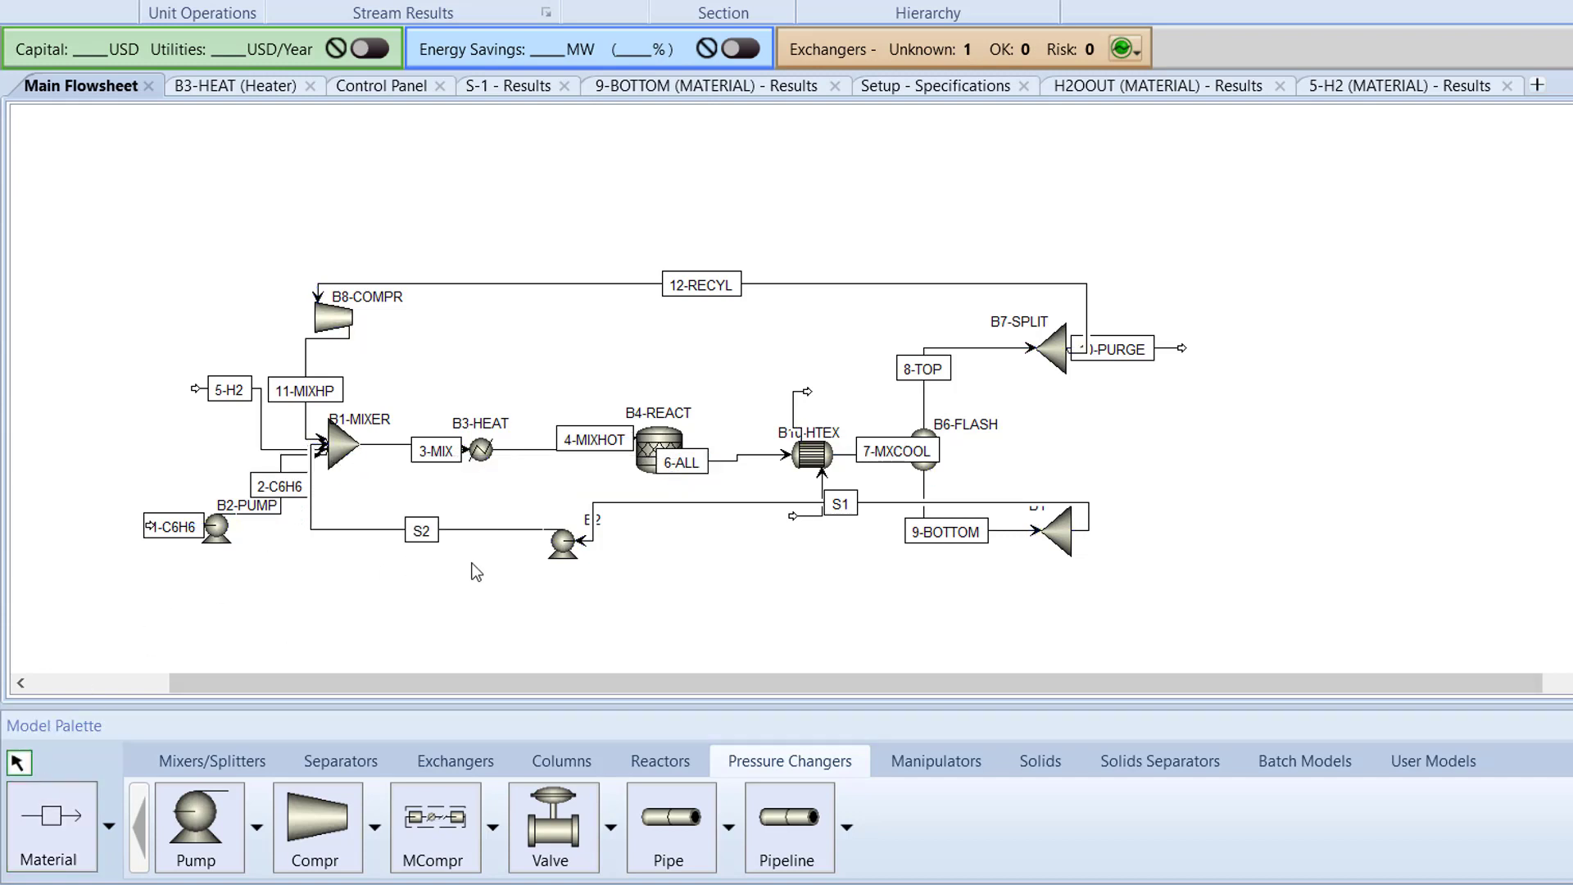
- Place RadFrac column B3 fed by S3 from the splitter, with bottoms S4 and distillate S5
click(562, 760)
click(442, 824)
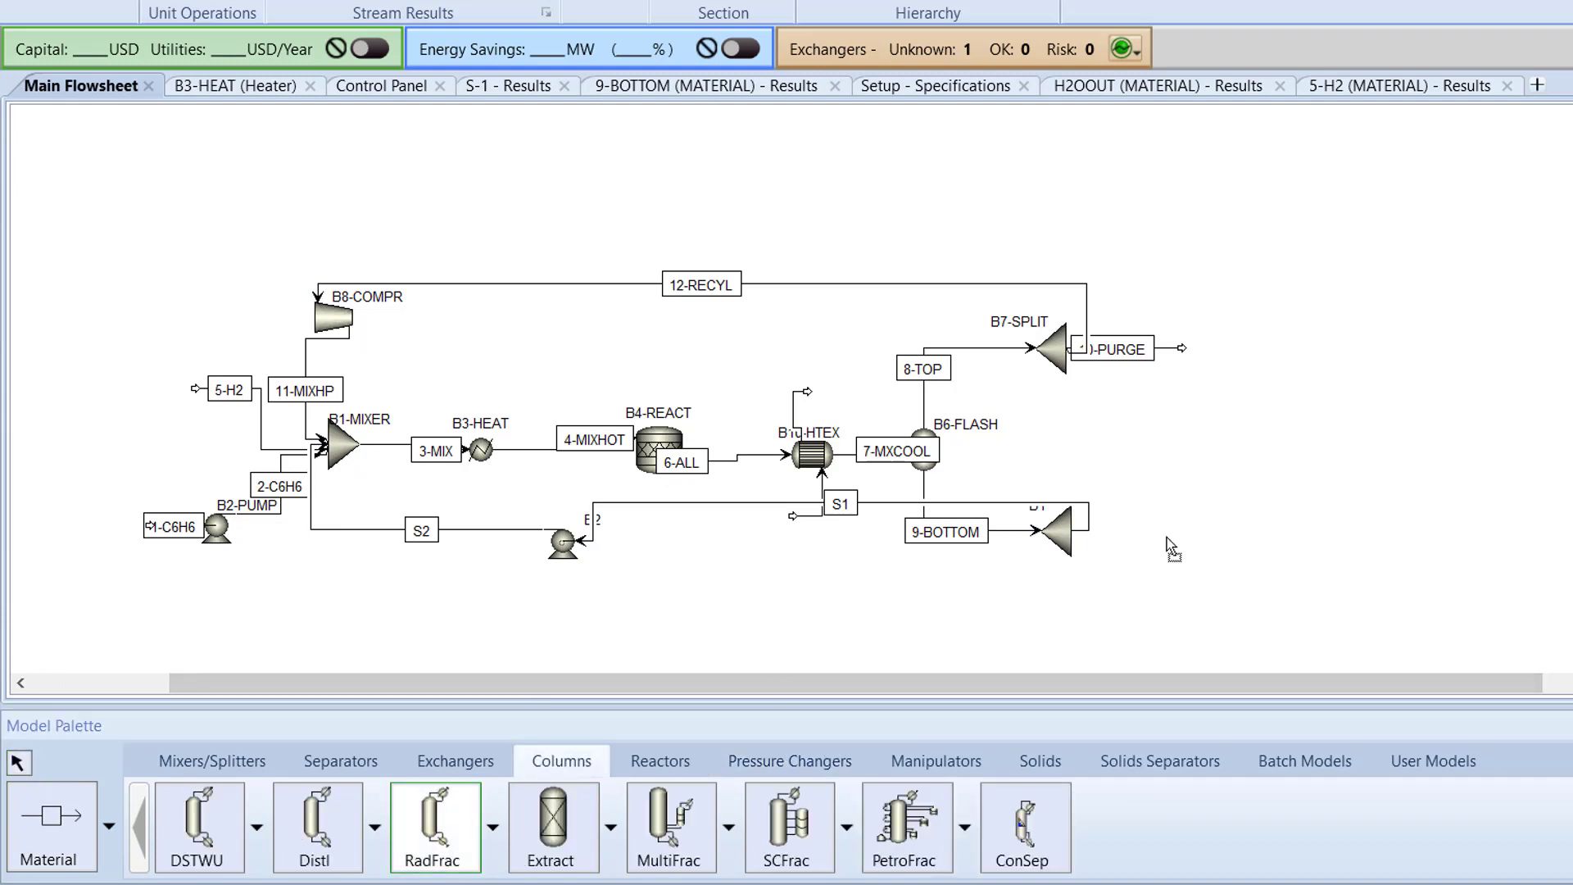
click(1168, 542)
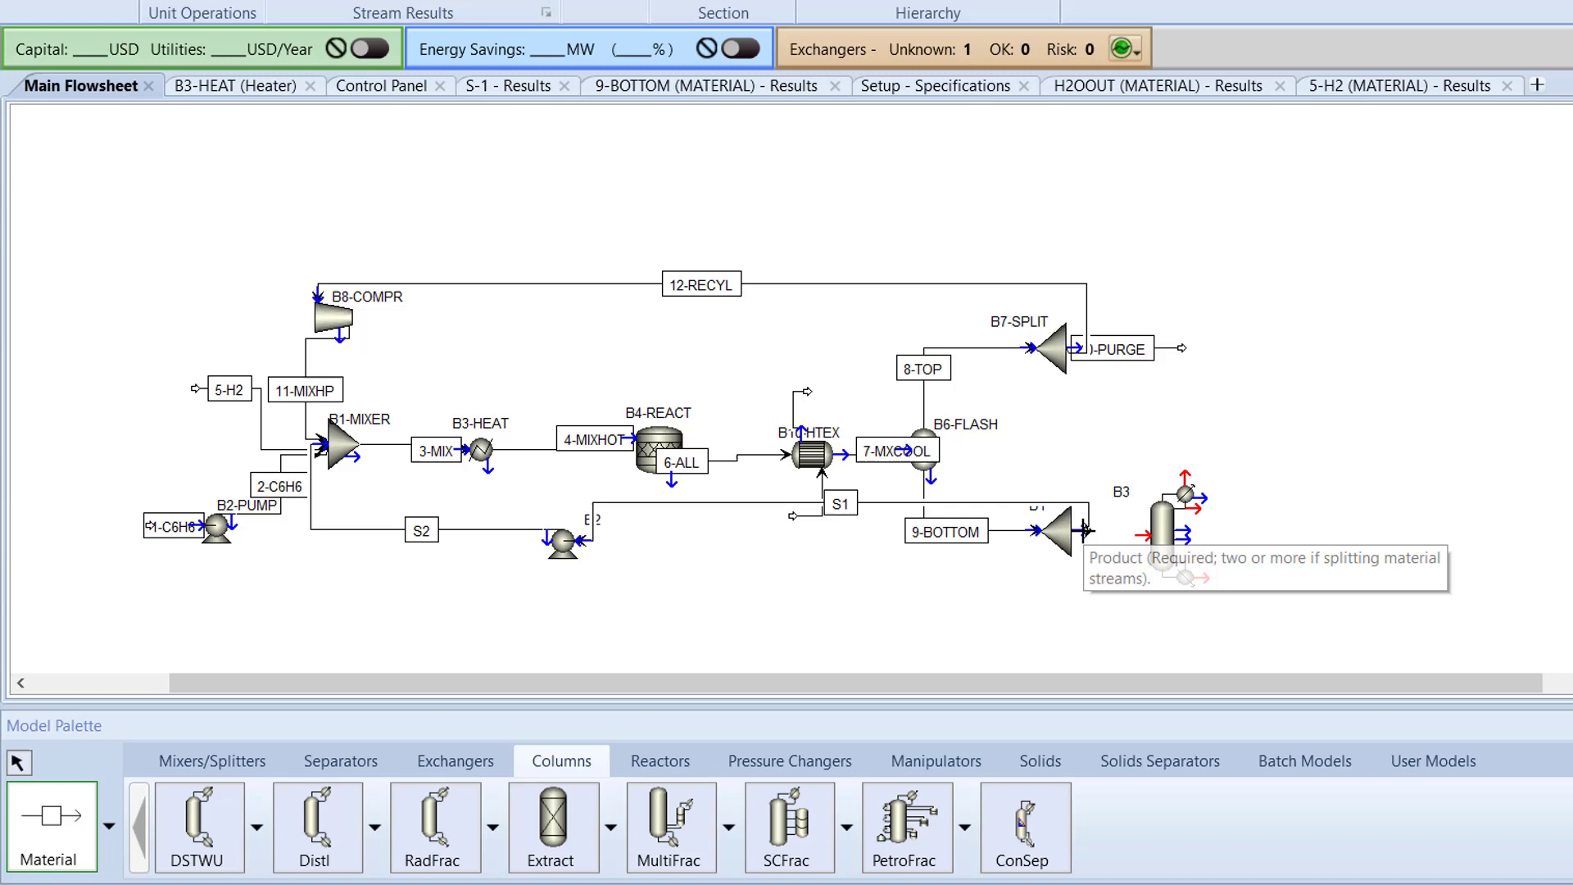
click(1079, 534)
click(1143, 534)
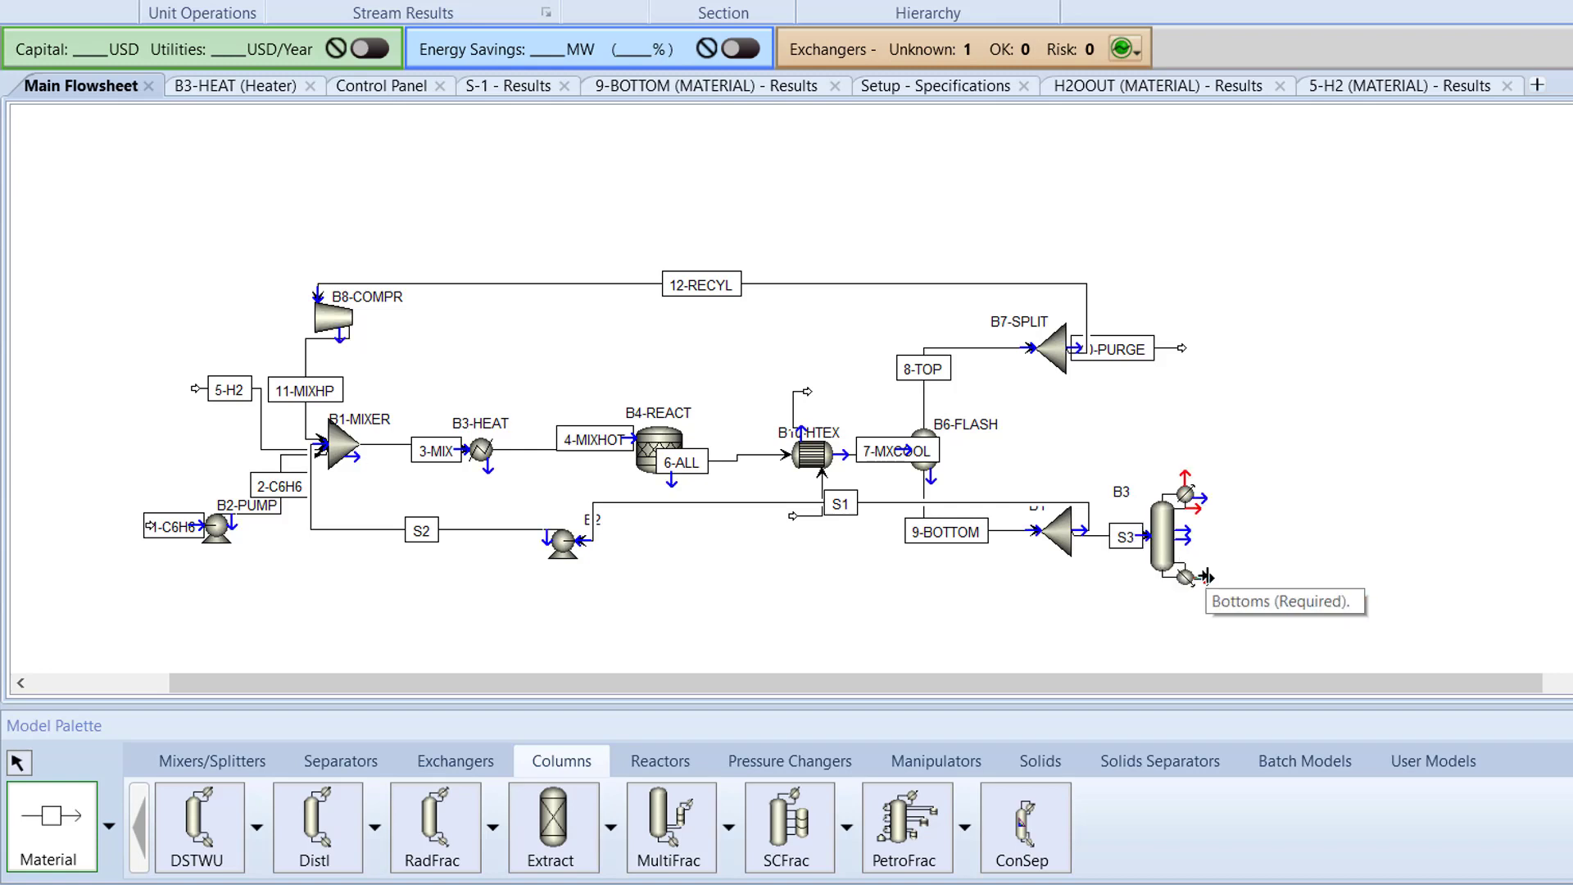
click(1186, 577)
click(1272, 580)
click(1185, 492)
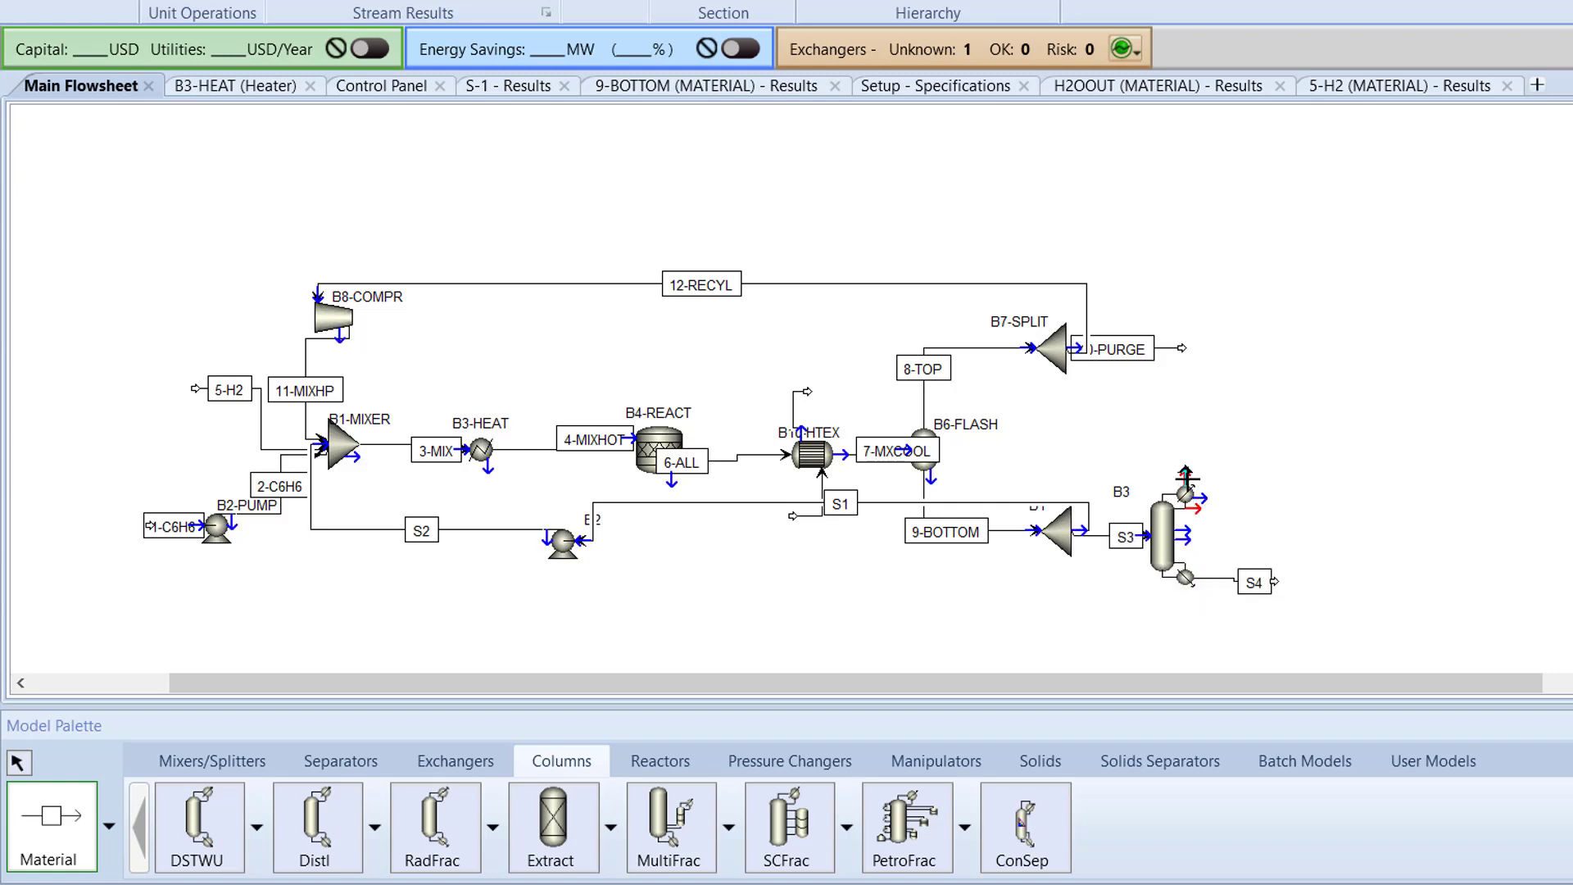
click(1180, 431)
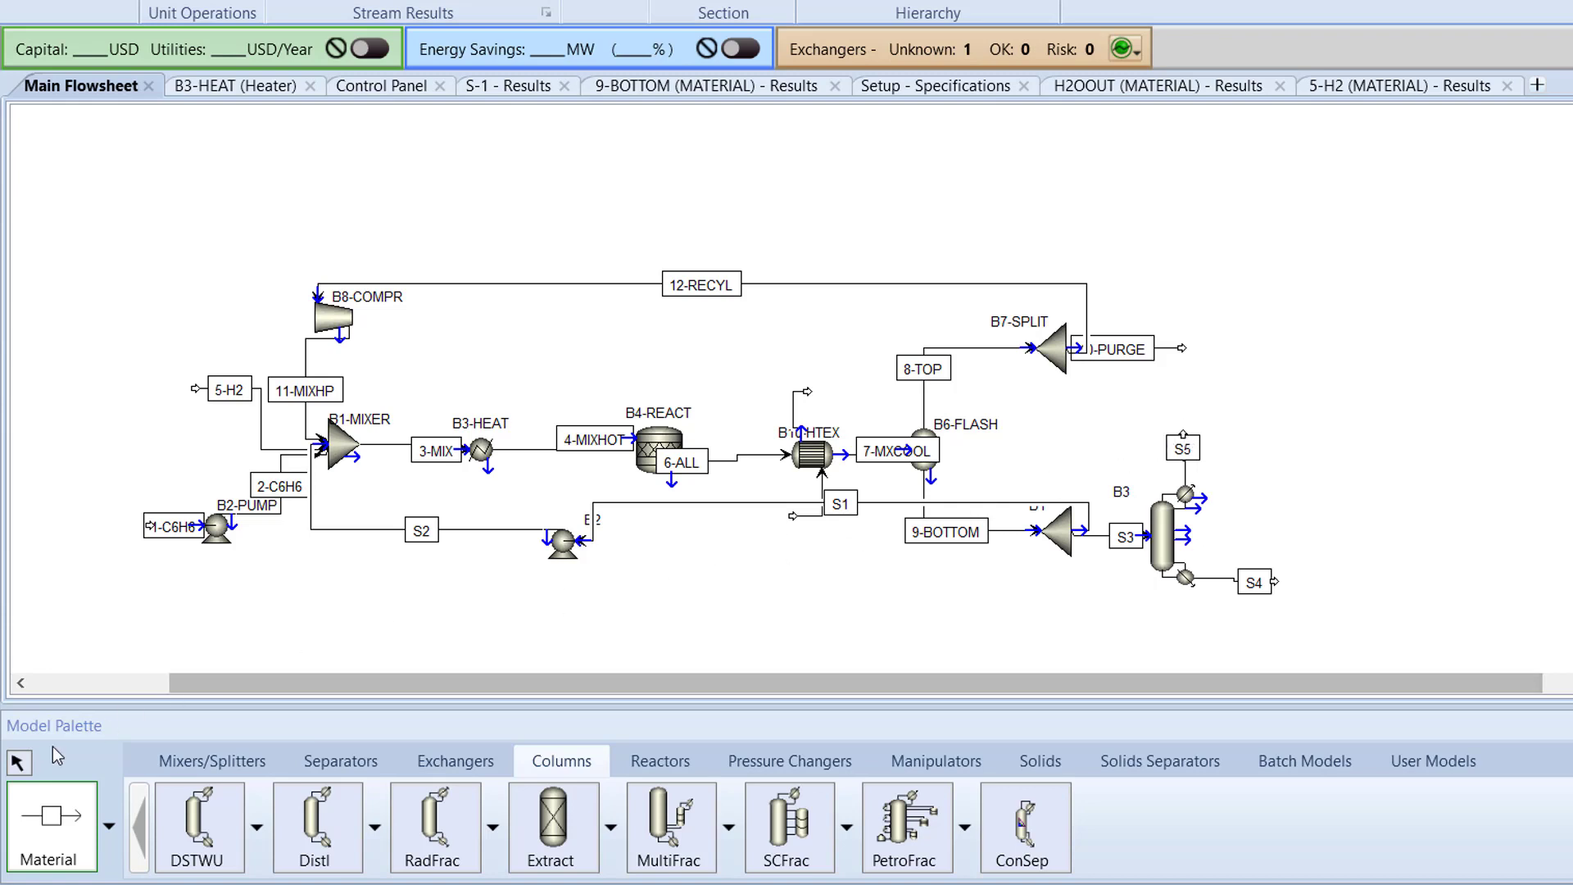
click(17, 762)
click(457, 808)
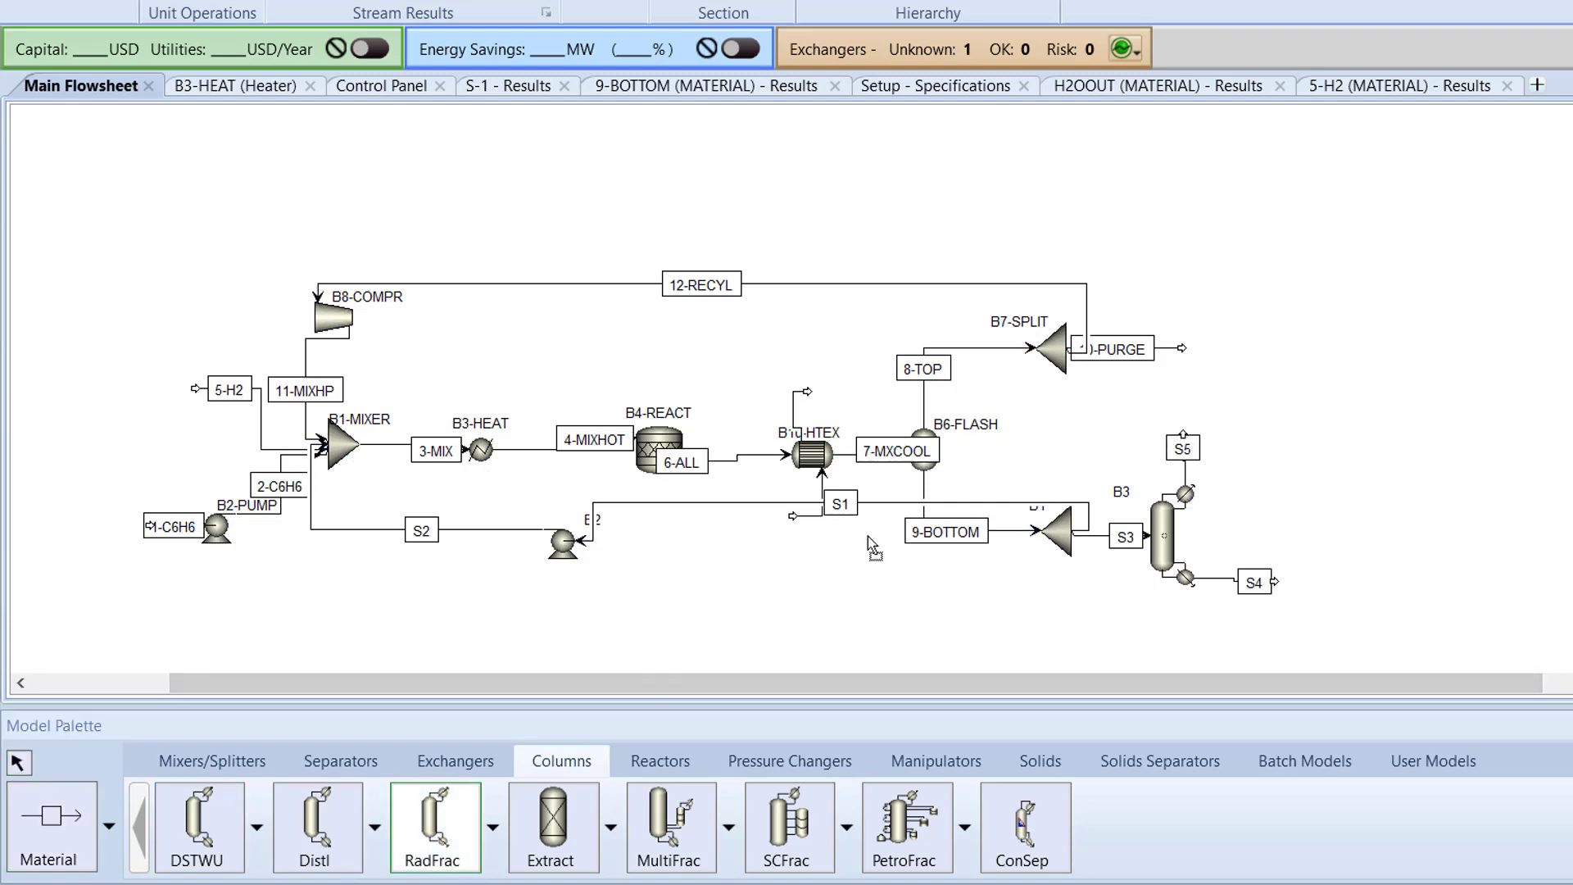
- Place RadFrac column B4 and reconnect the PURGE and S5 streams into its feed
click(1245, 339)
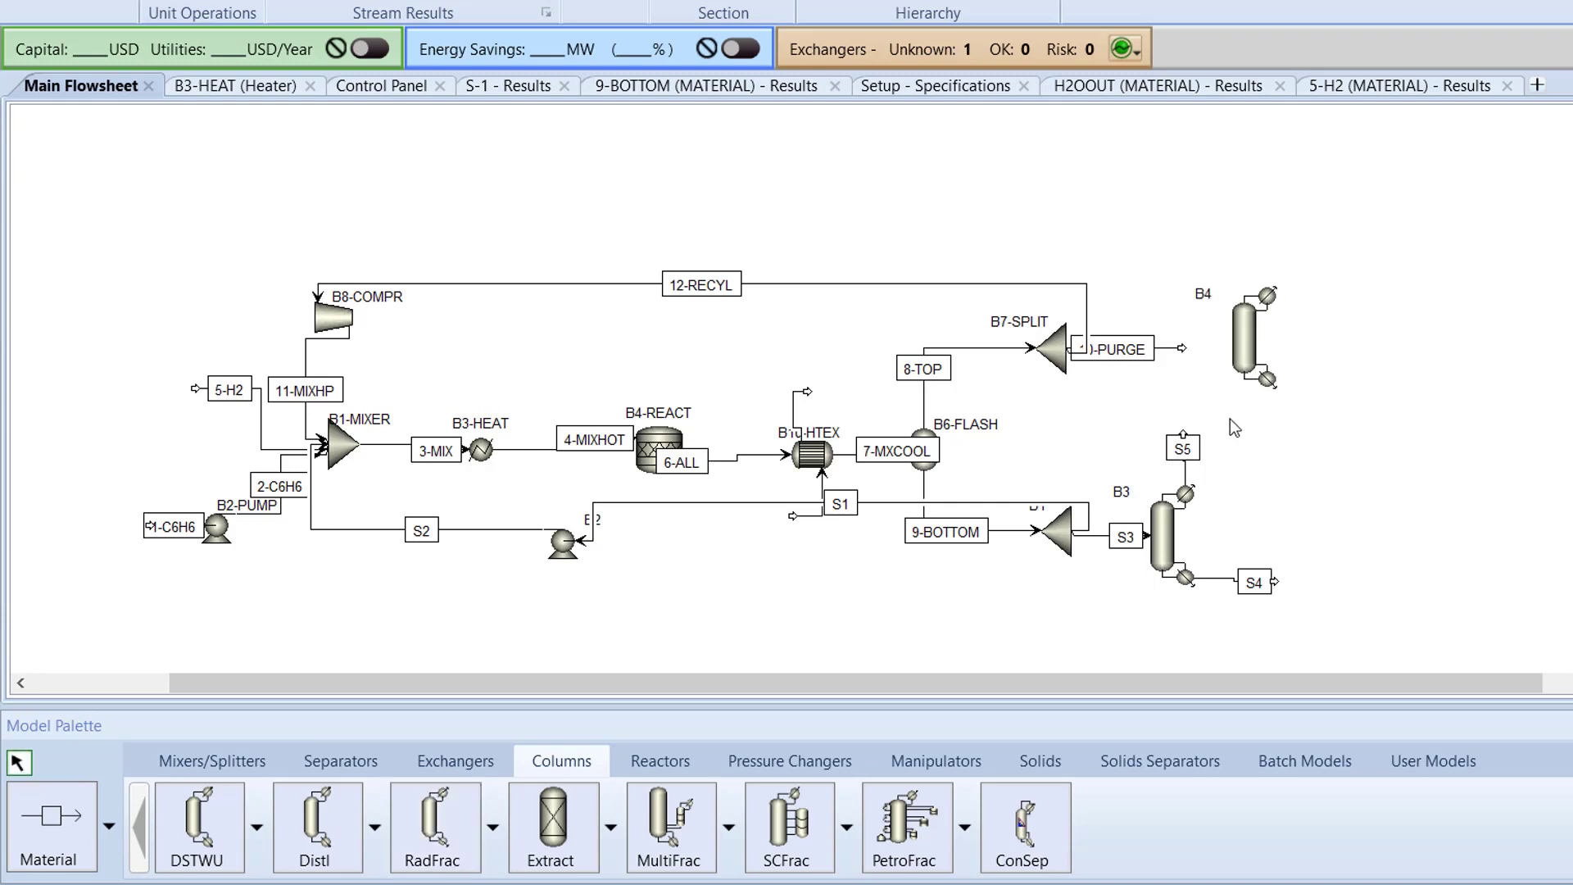
right_click(1180, 351)
mouse_move(1320, 732)
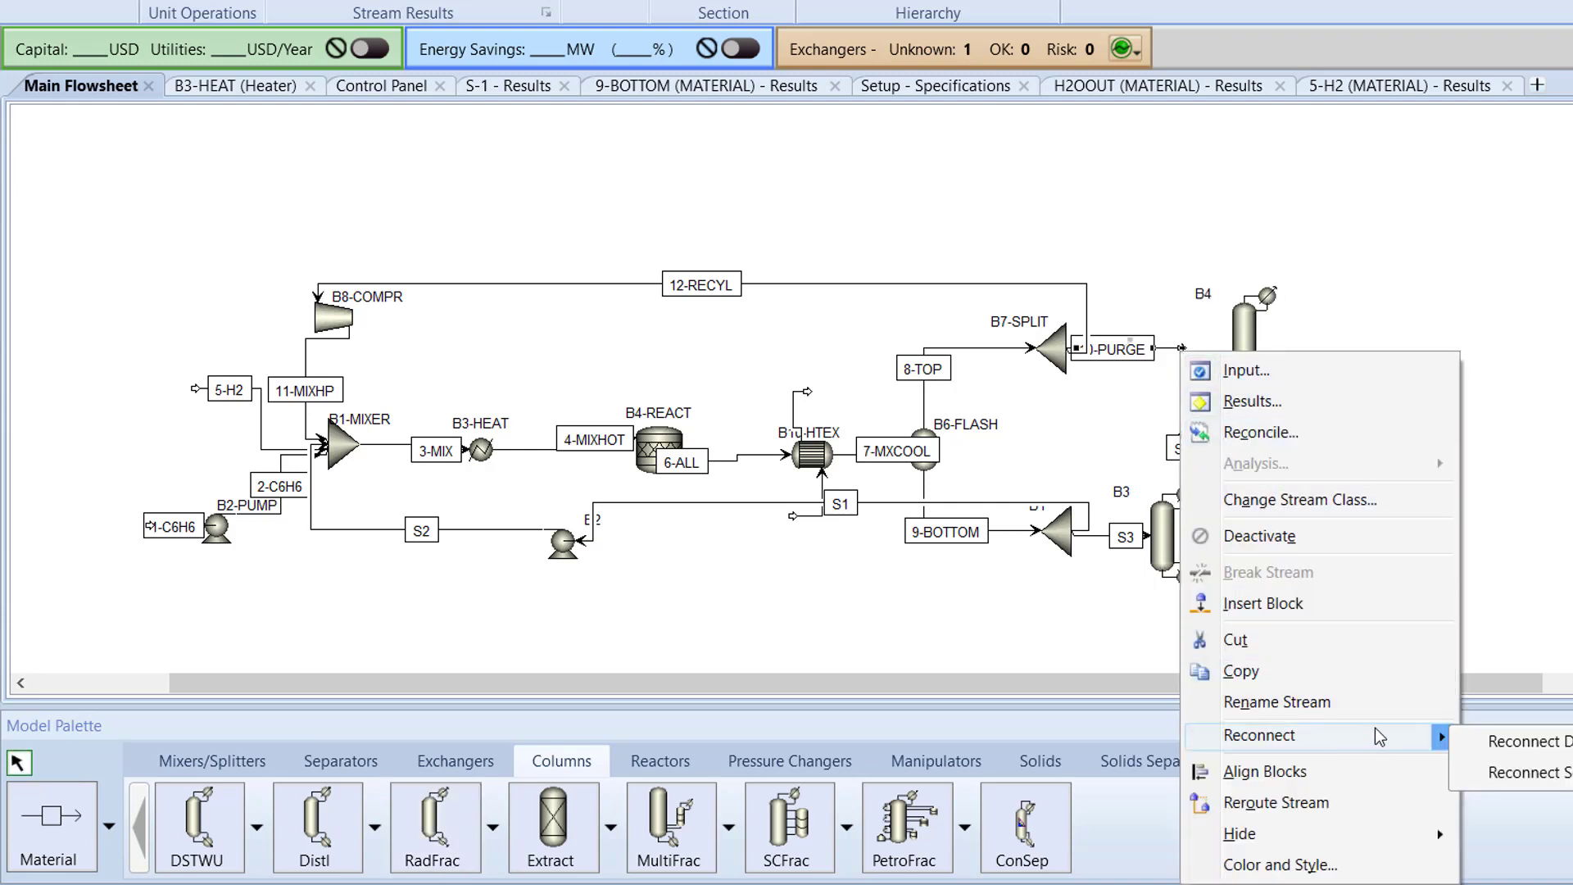
click(1540, 734)
click(1225, 337)
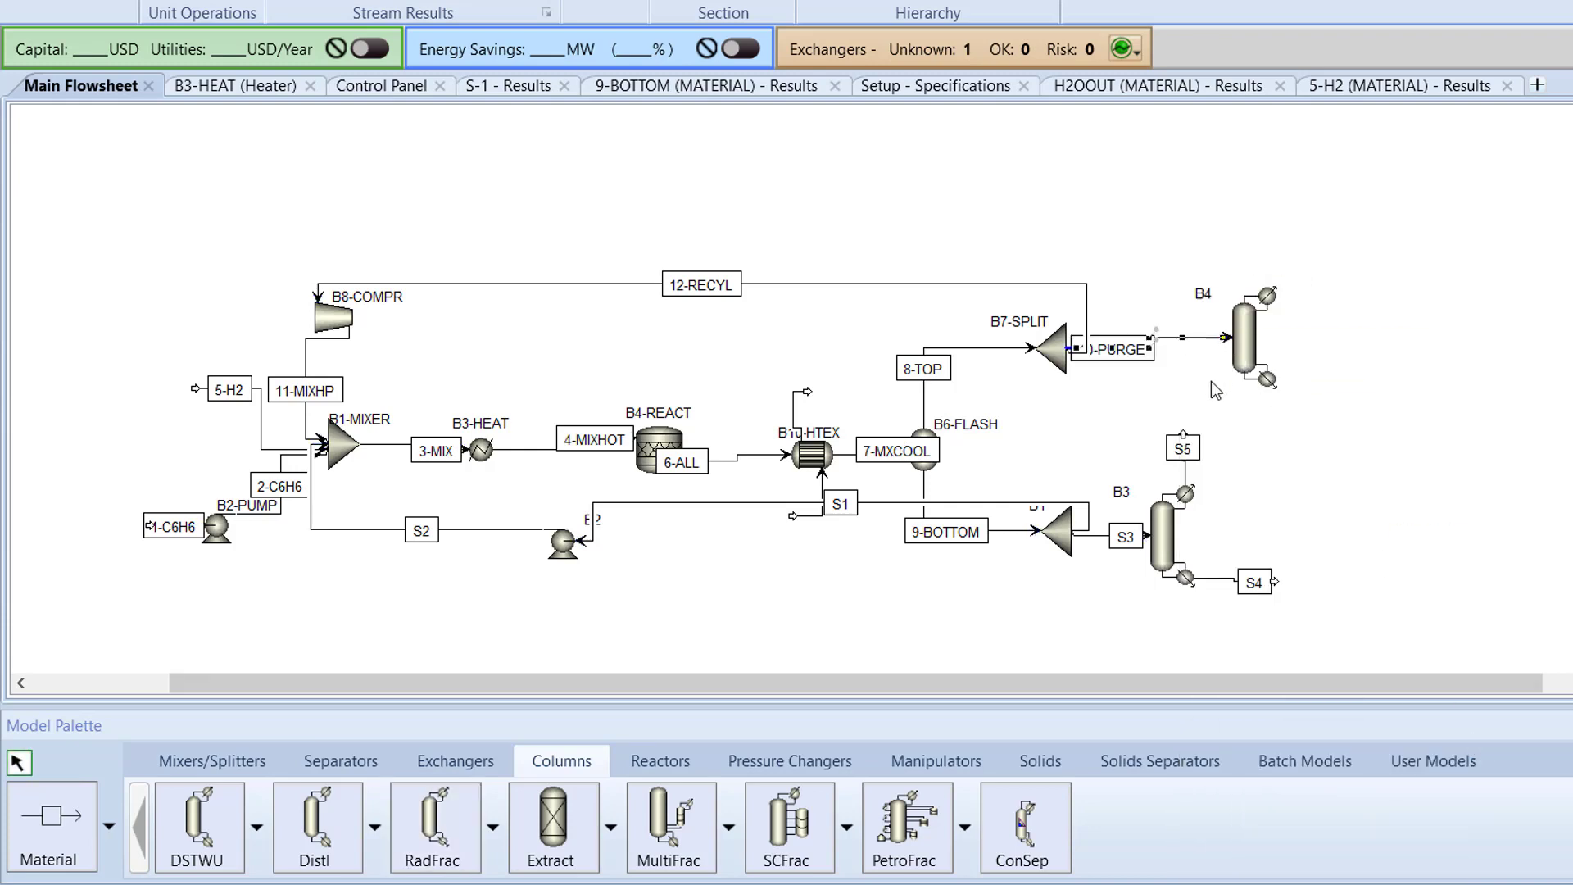
right_click(1185, 432)
mouse_move(1317, 279)
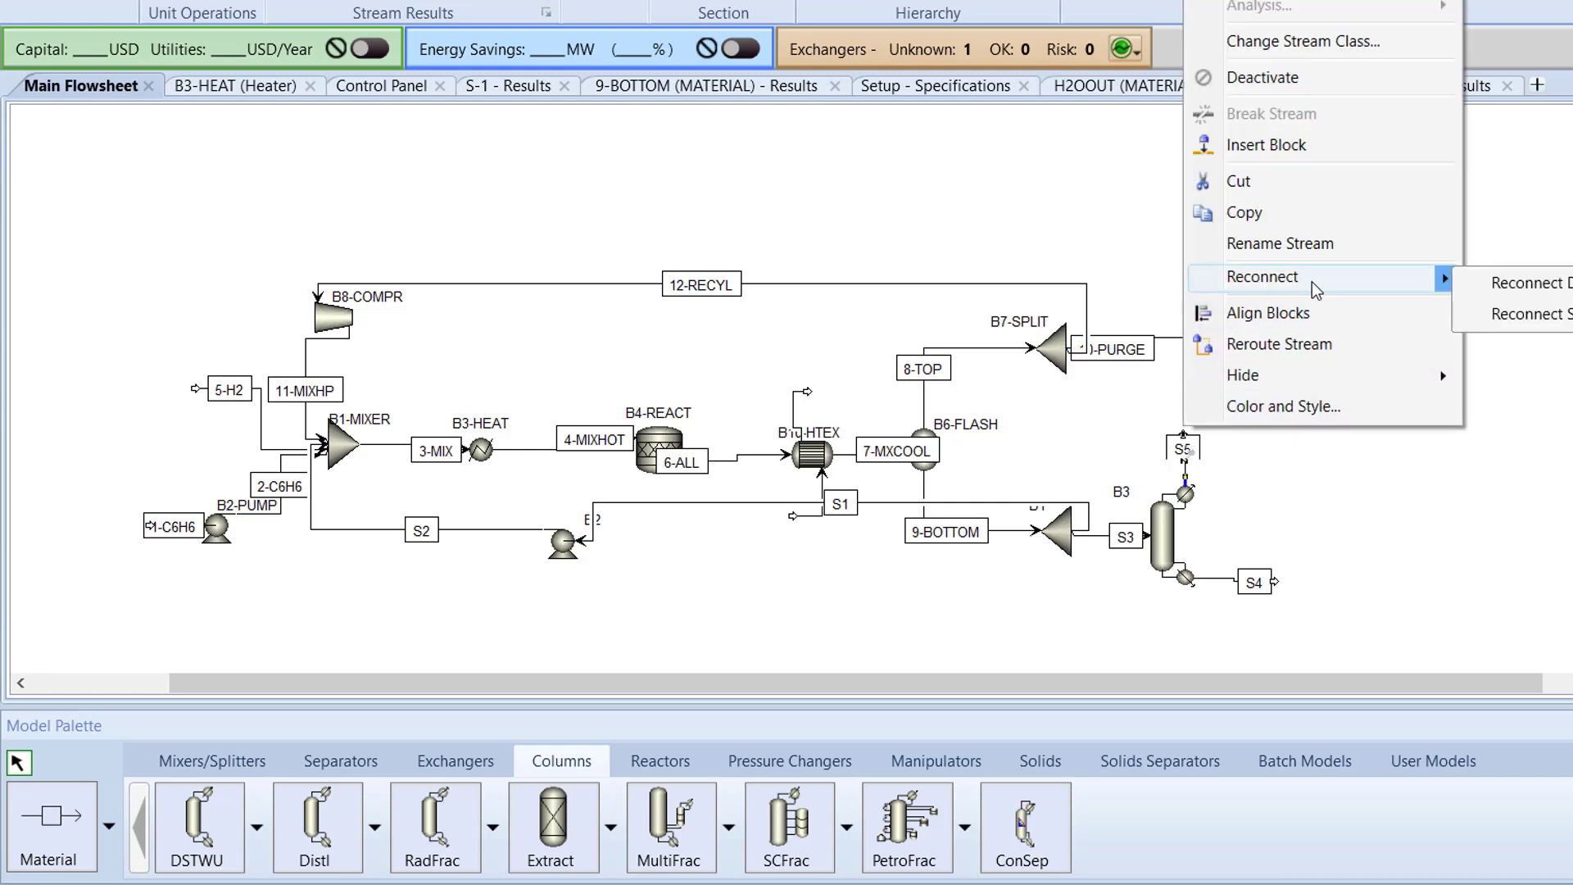
click(1472, 285)
click(1226, 341)
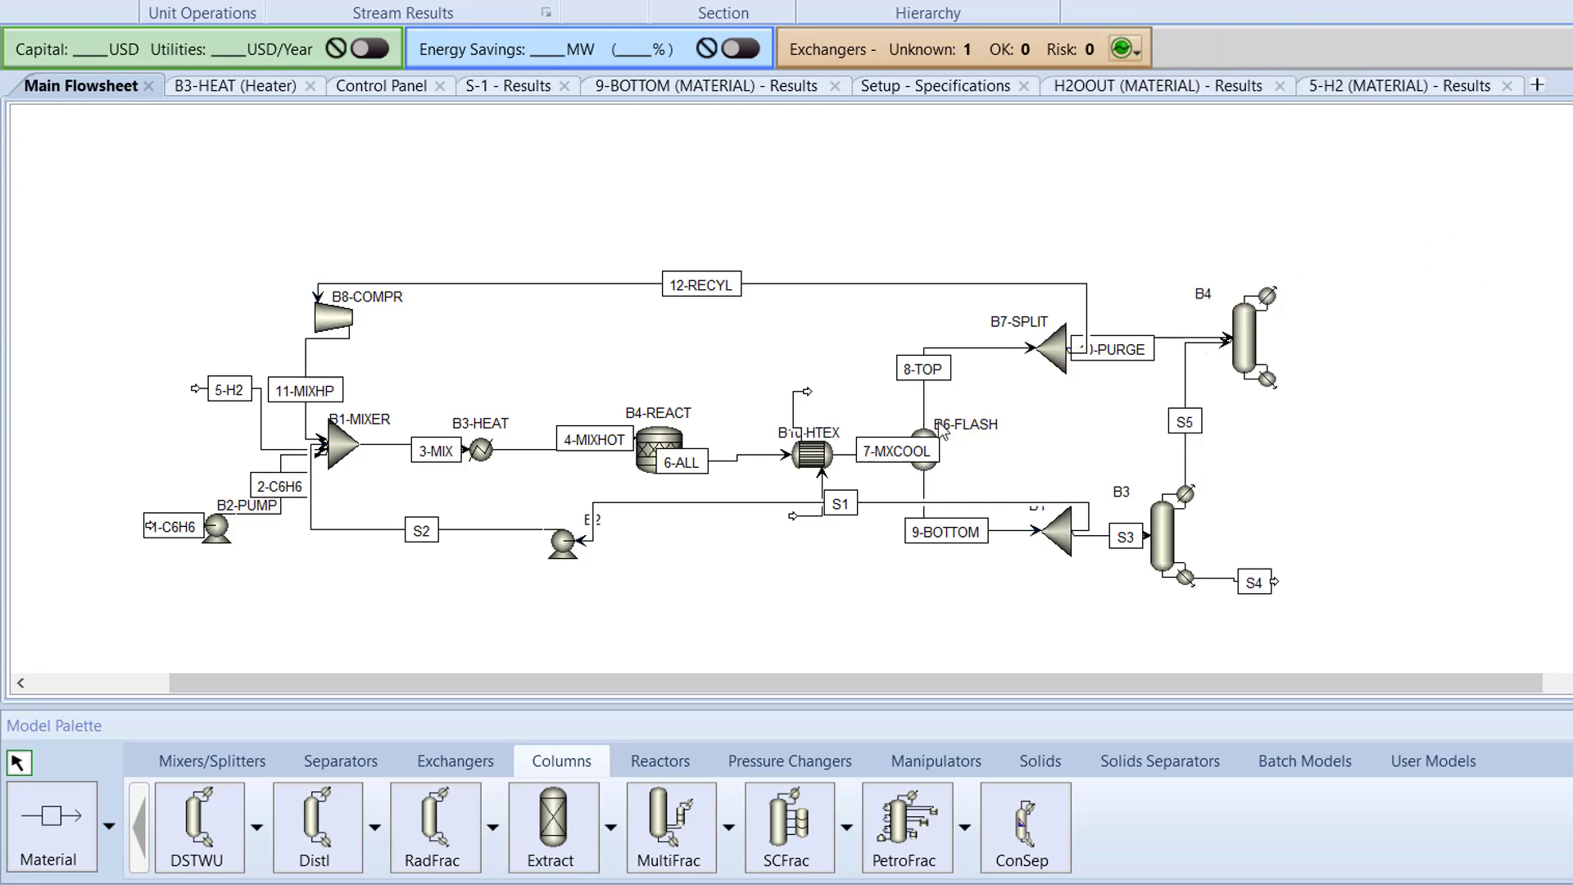
- Add inlet stream S6 to column B4 and place pump B5 beside it
click(61, 823)
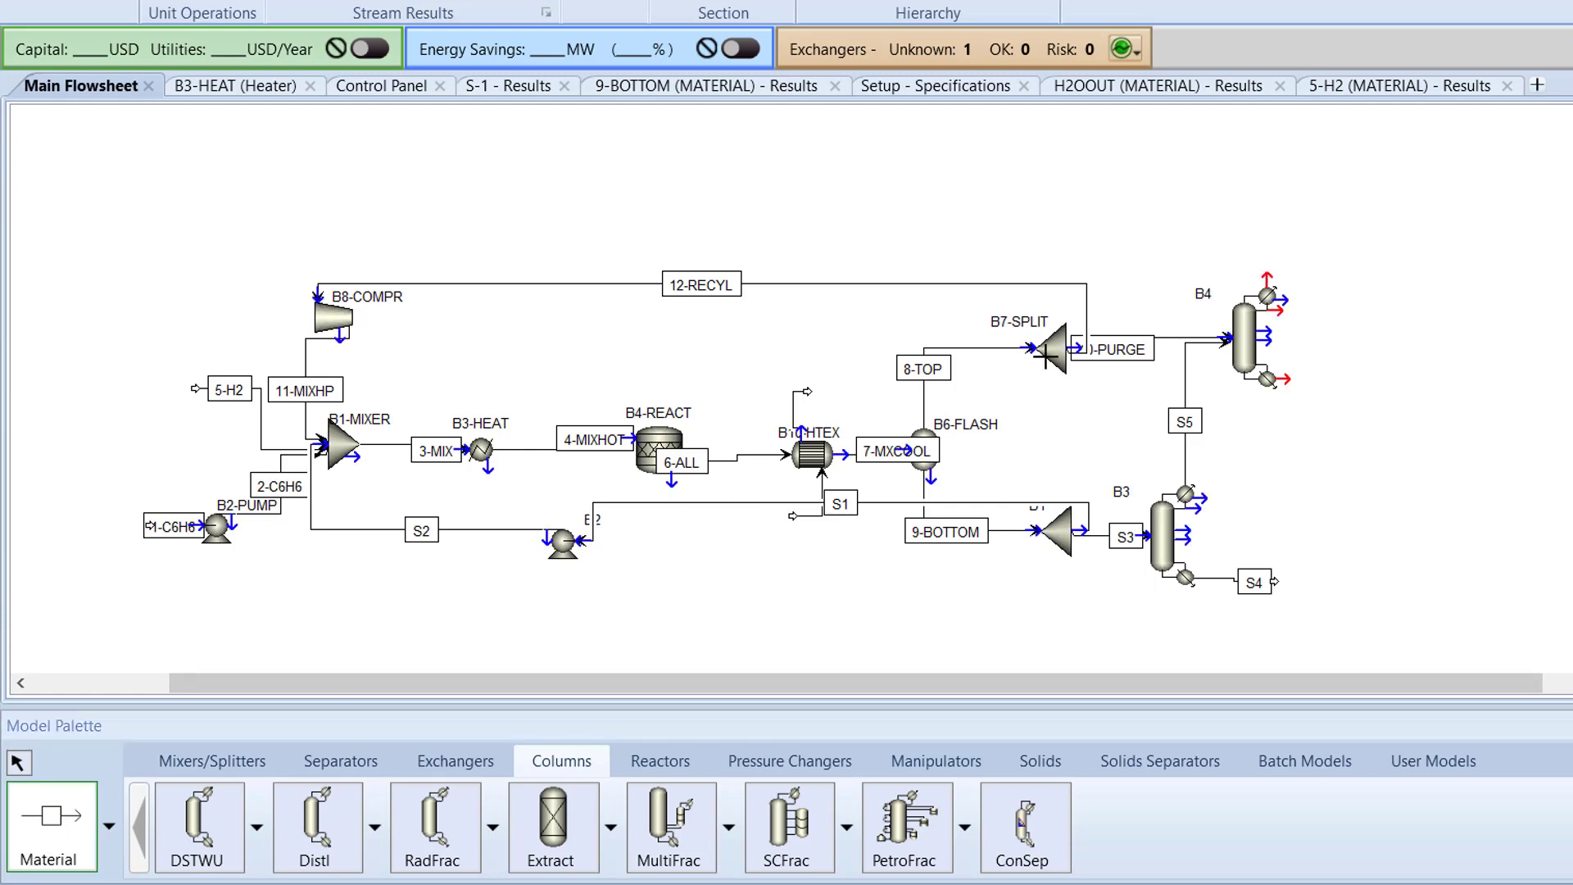
click(1167, 256)
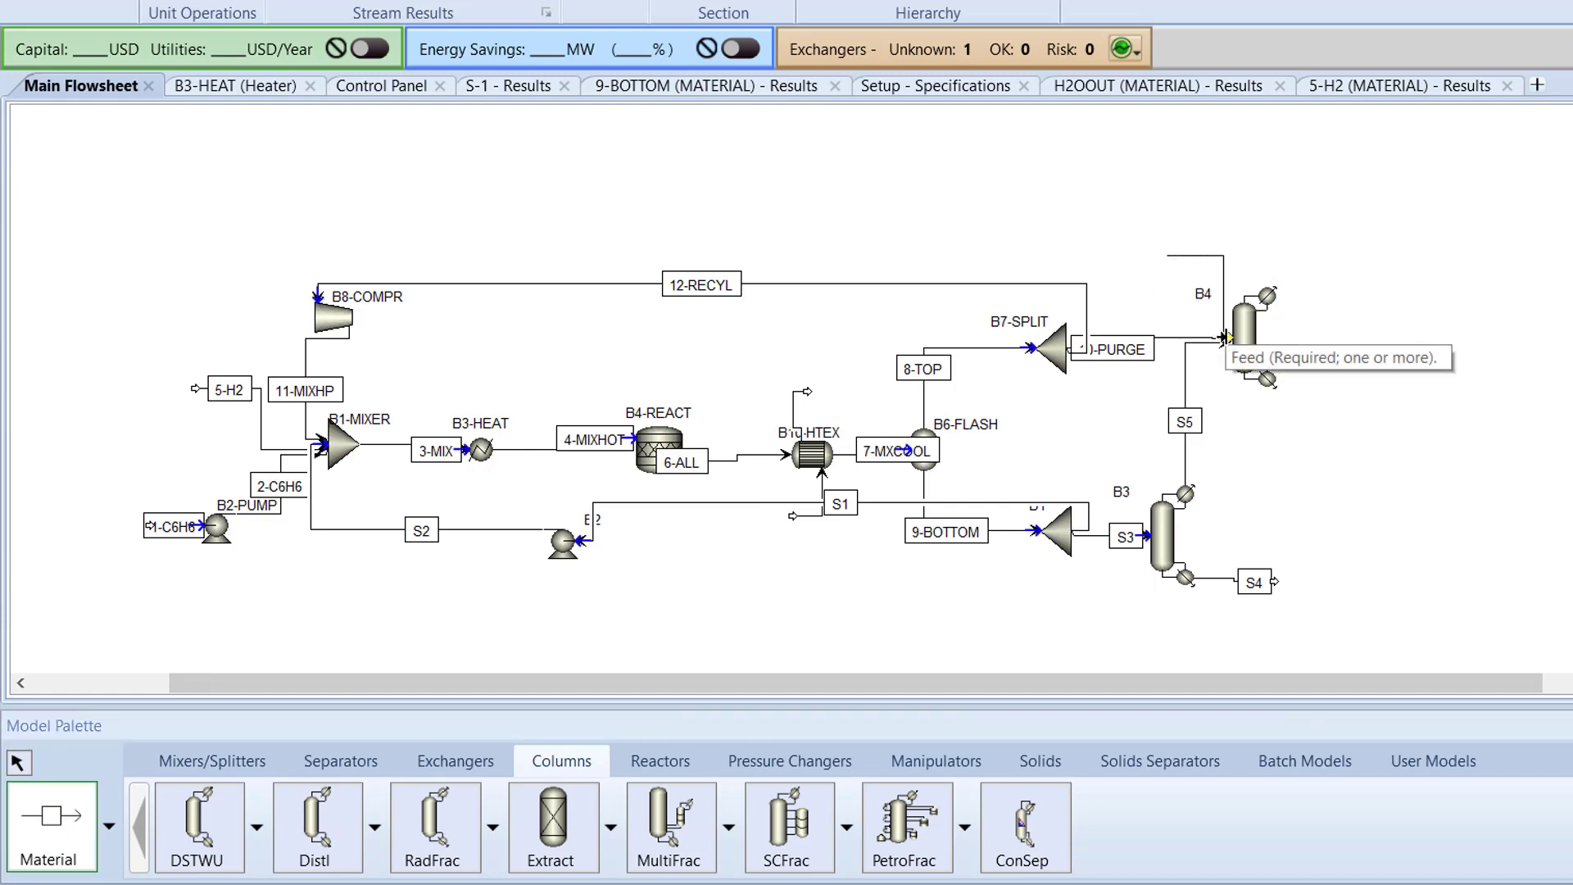
click(1223, 337)
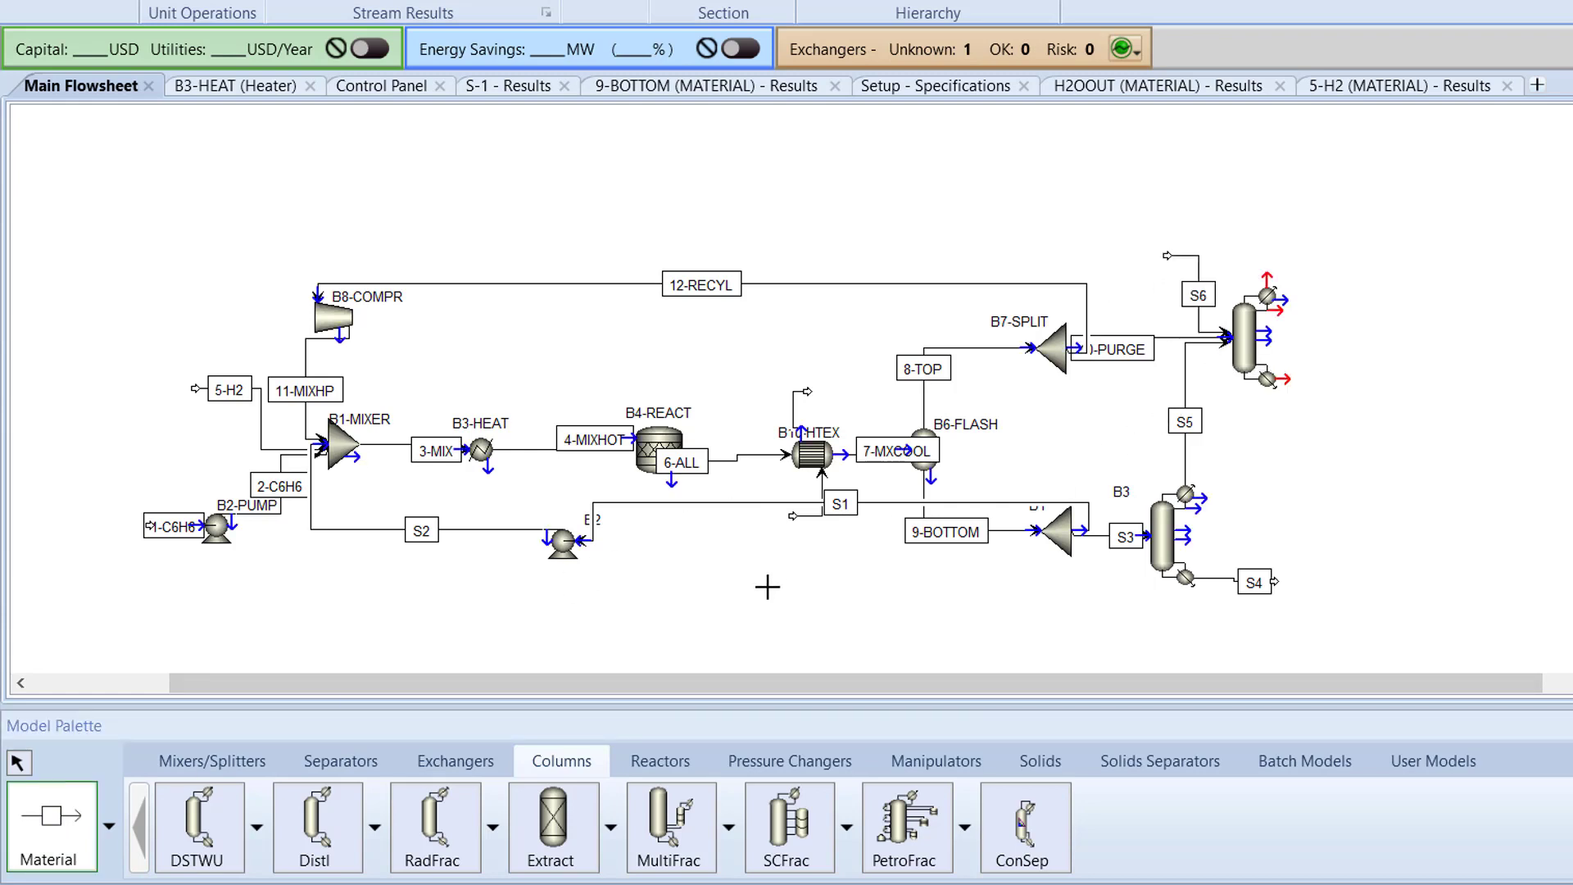
click(780, 762)
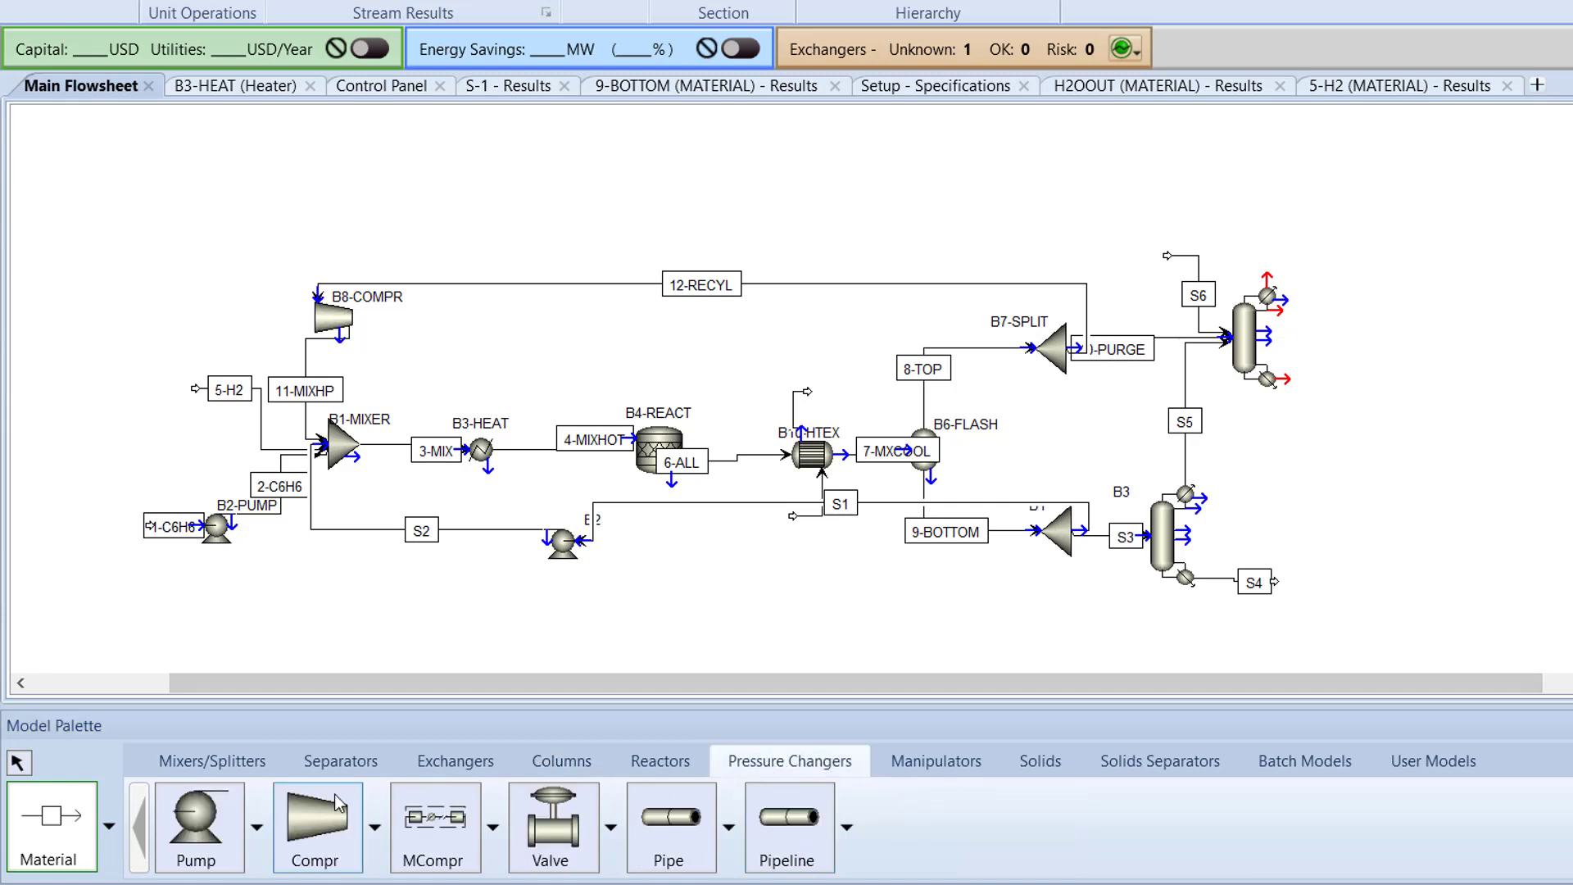
click(197, 822)
click(1347, 344)
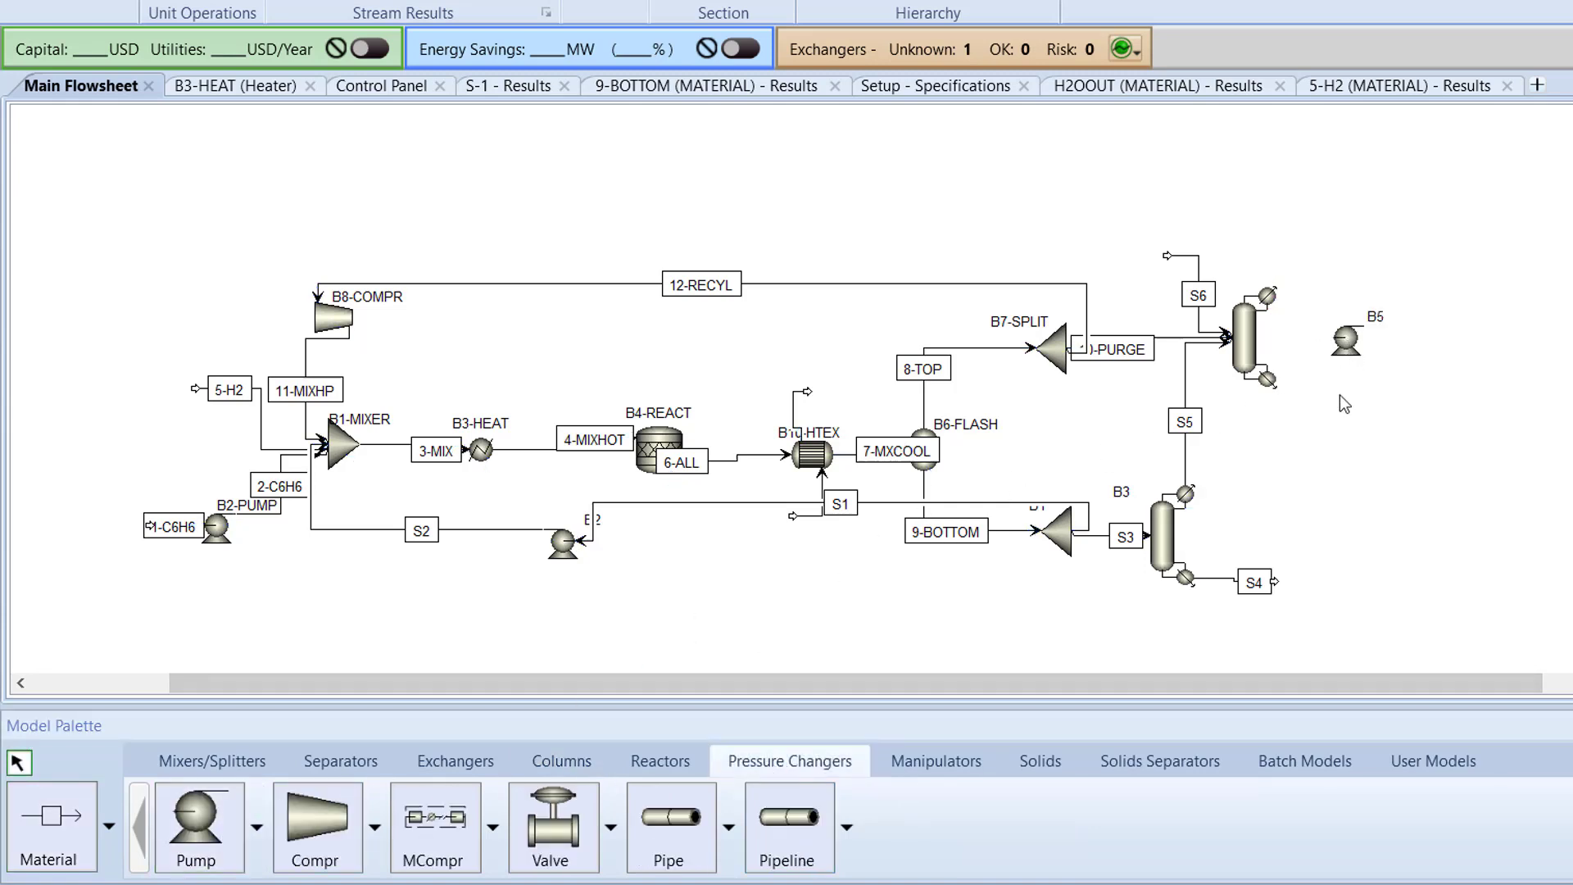
- Draw B4's overhead product, route its bottoms into pump B5, and recycle the outlet to B1-MIXER as S9
click(50, 822)
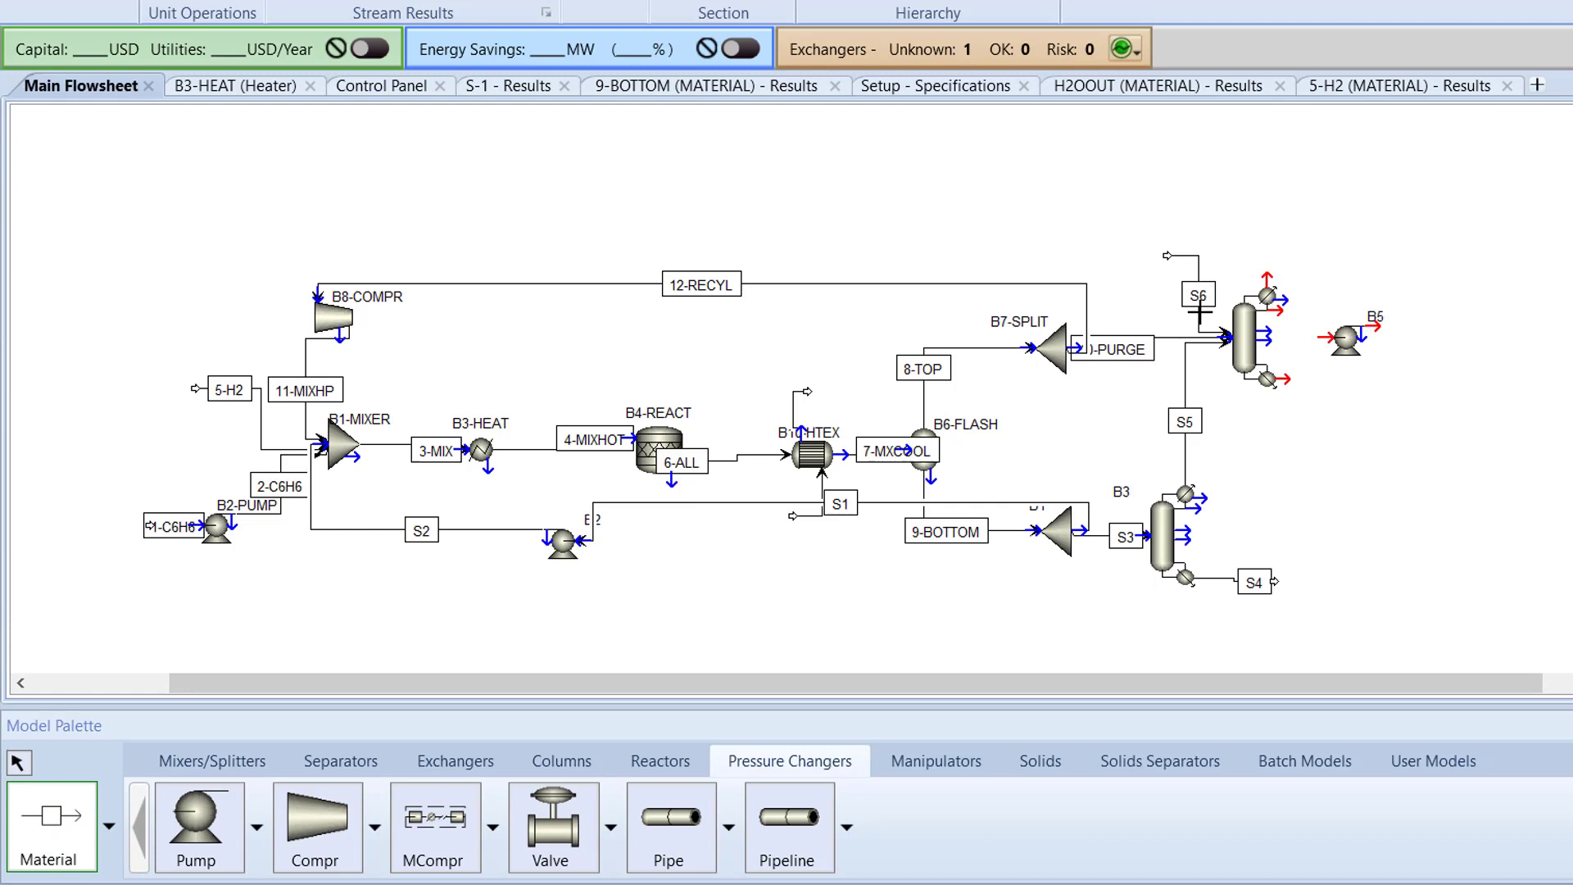
click(1268, 278)
click(1294, 246)
click(1284, 379)
click(1315, 339)
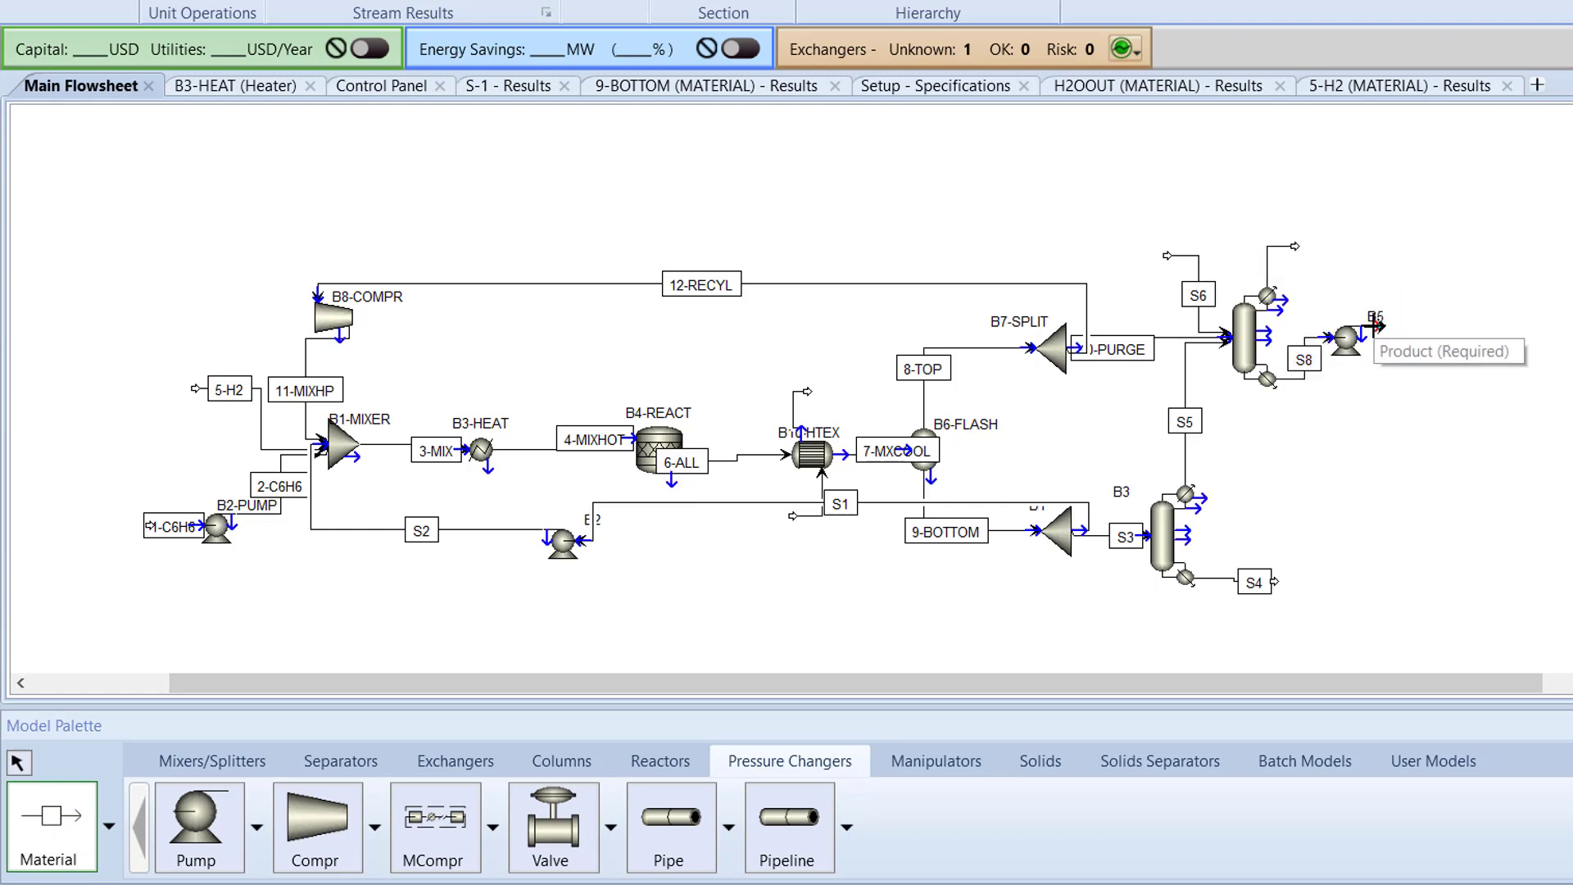
click(1371, 326)
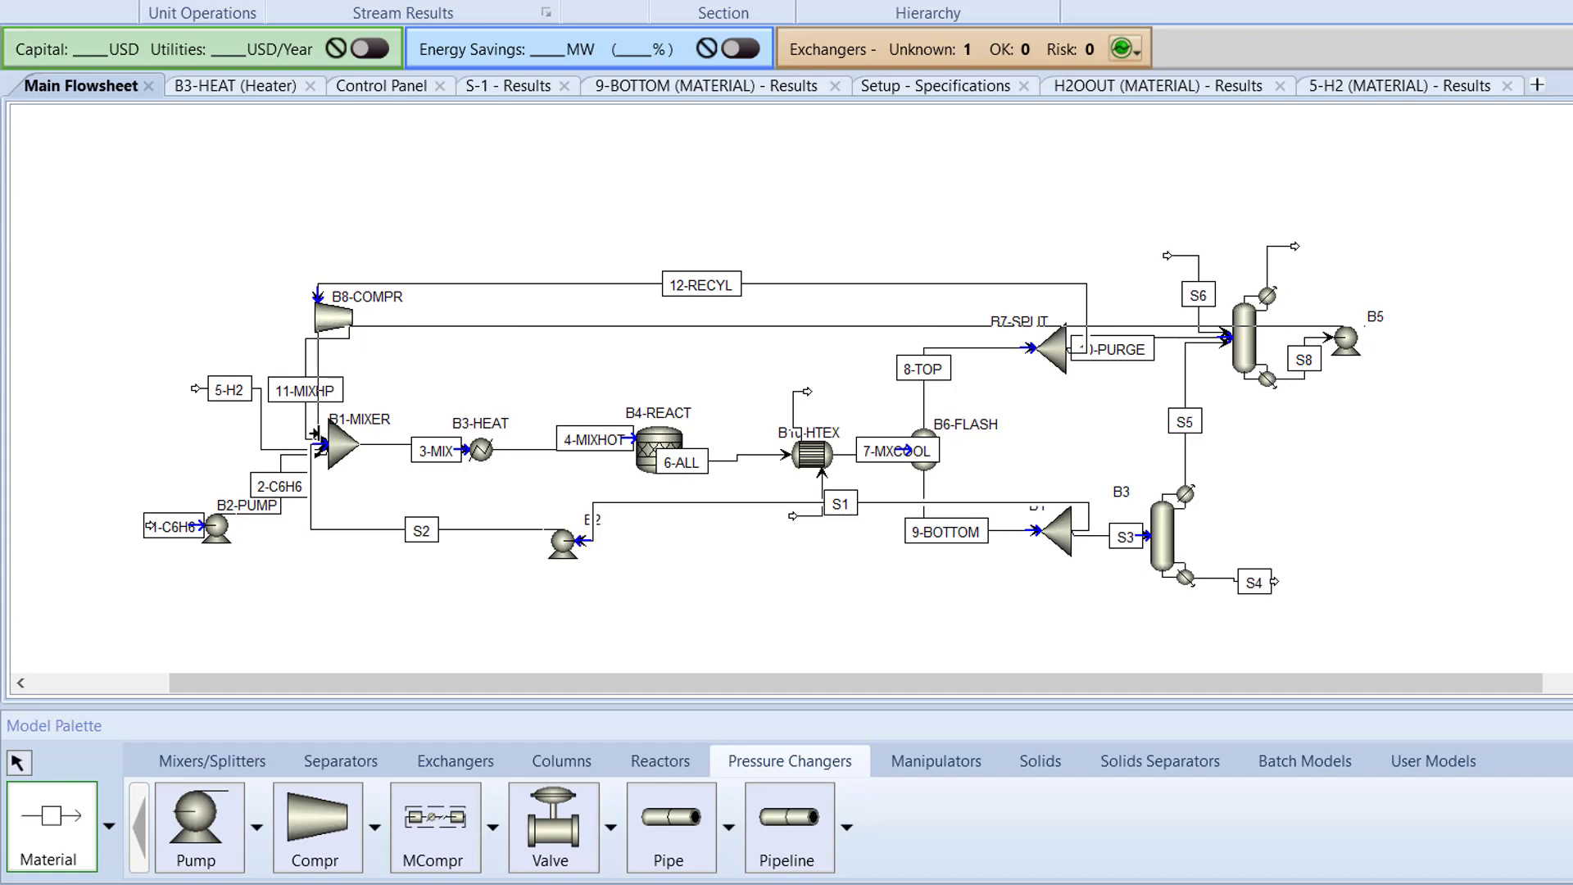
click(320, 443)
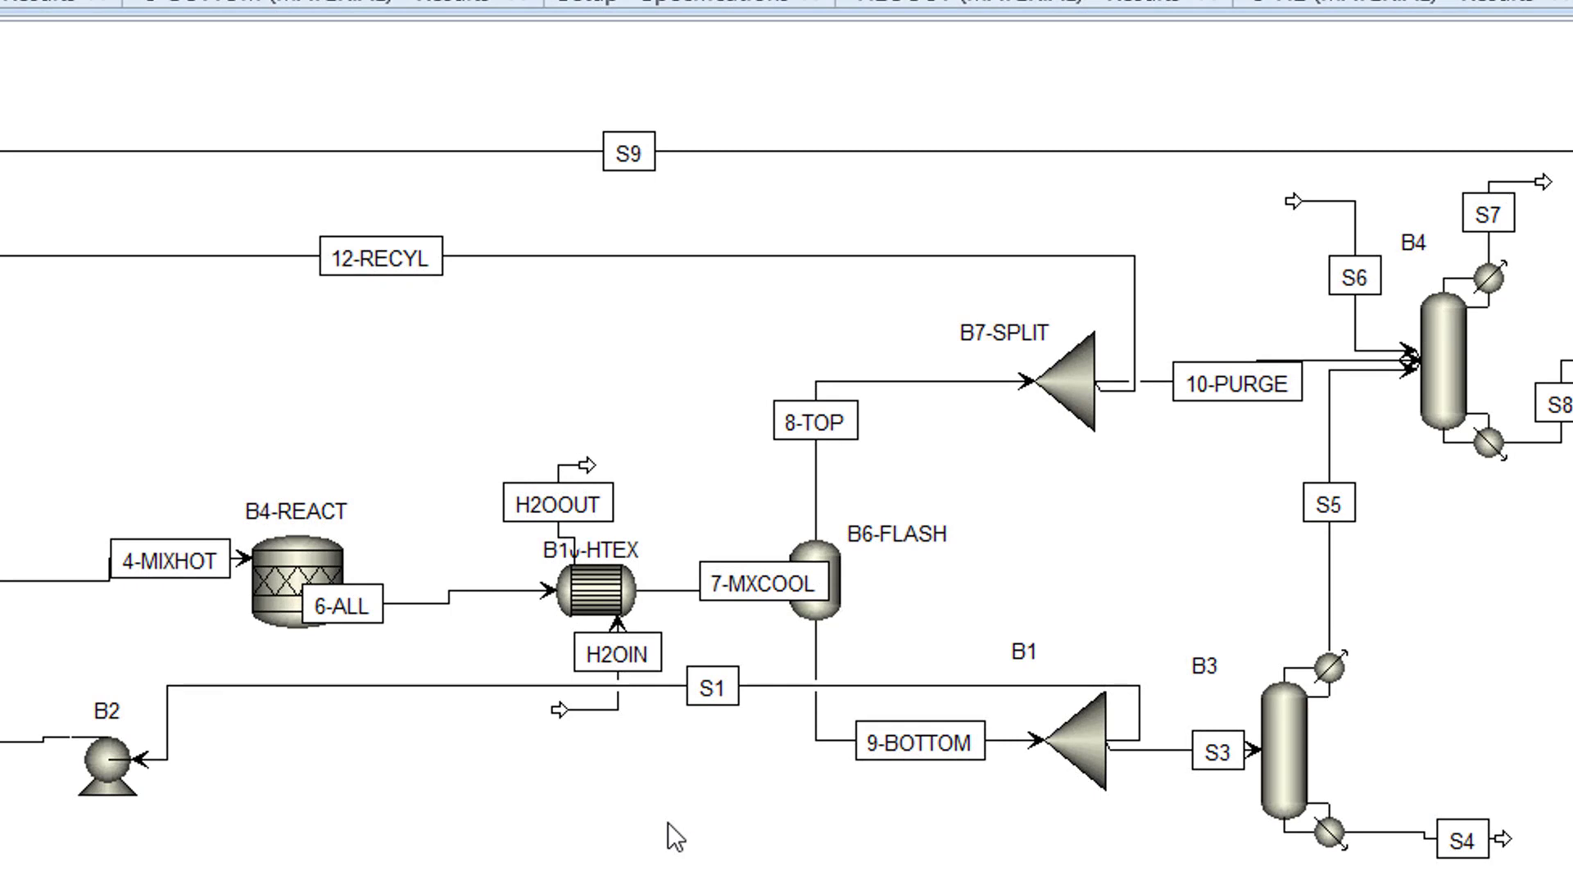
- Rename blocks B1, B2 and B3 to B9-SPLT2, B11-PUMP and B12-COL1
click(1033, 651)
text(B9-SPLT2)
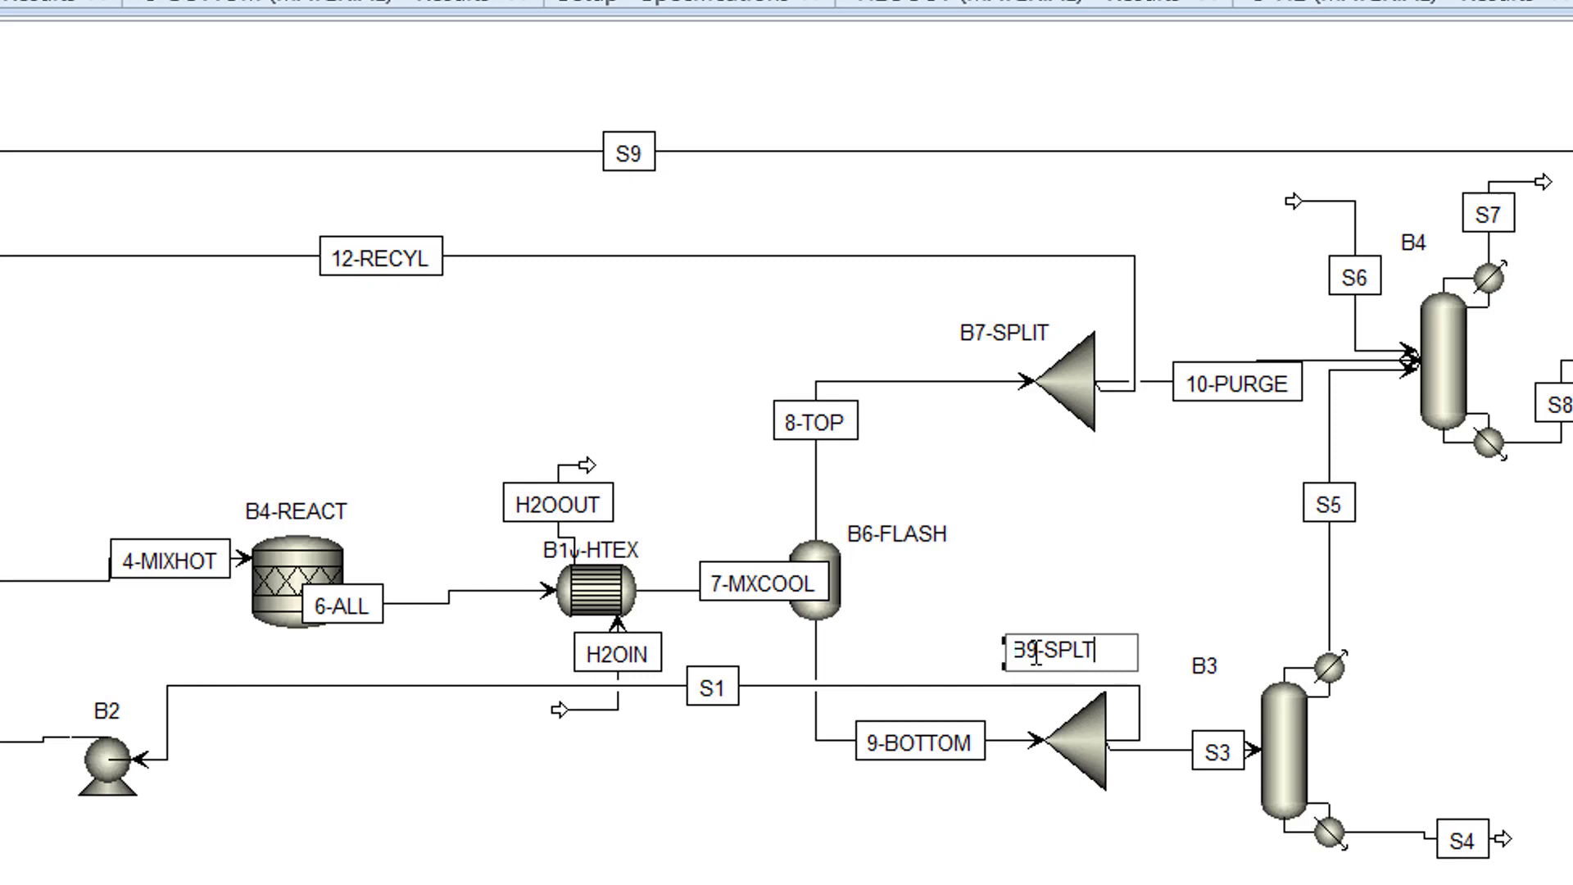
key(Return)
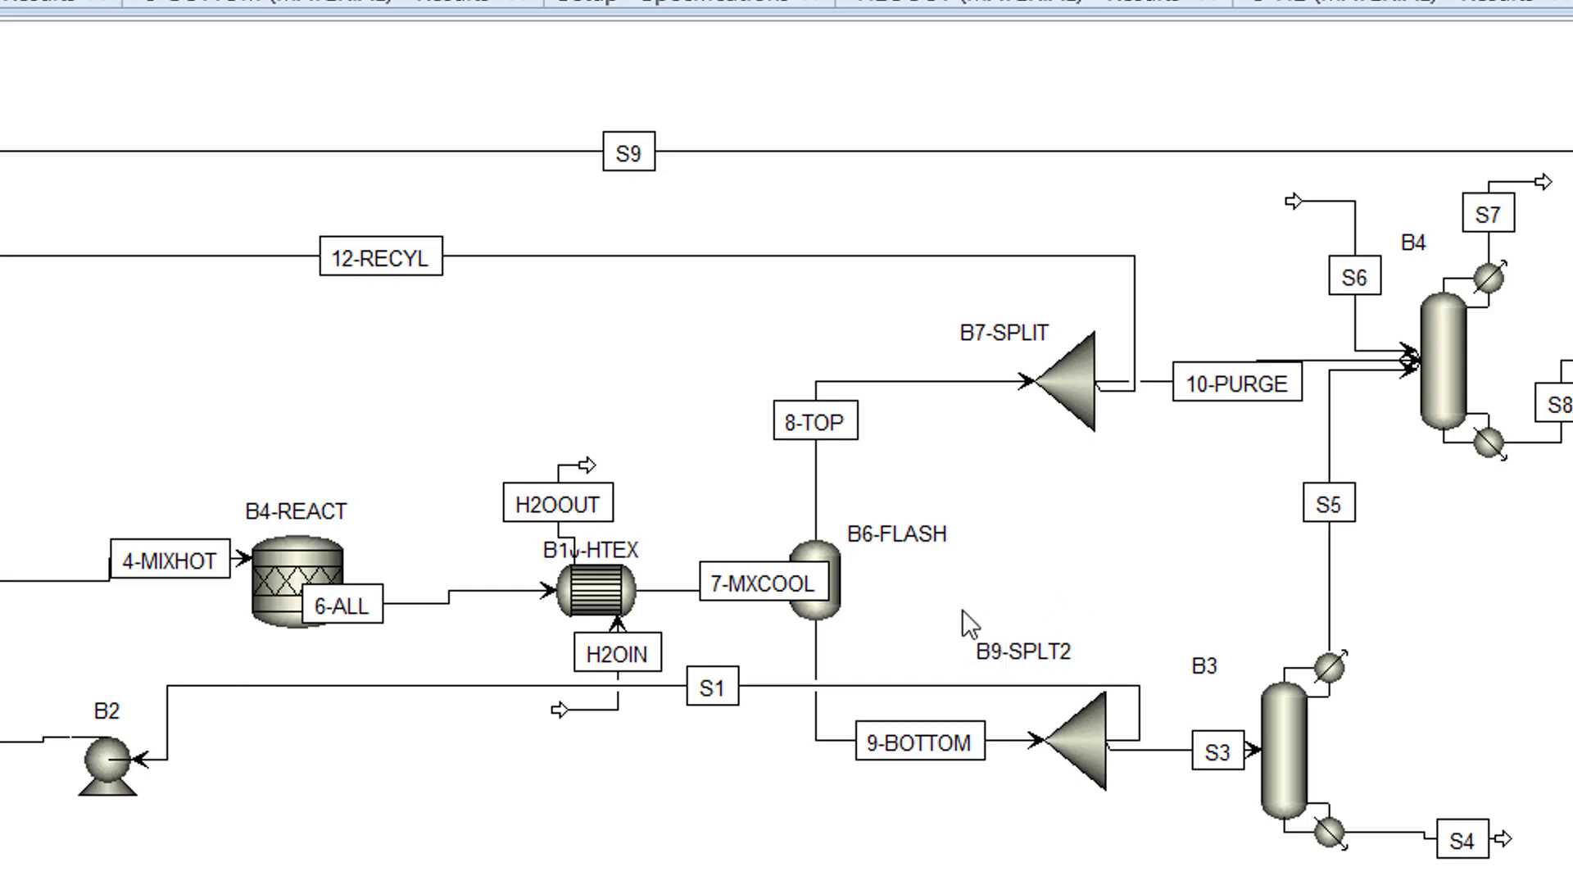
click(116, 708)
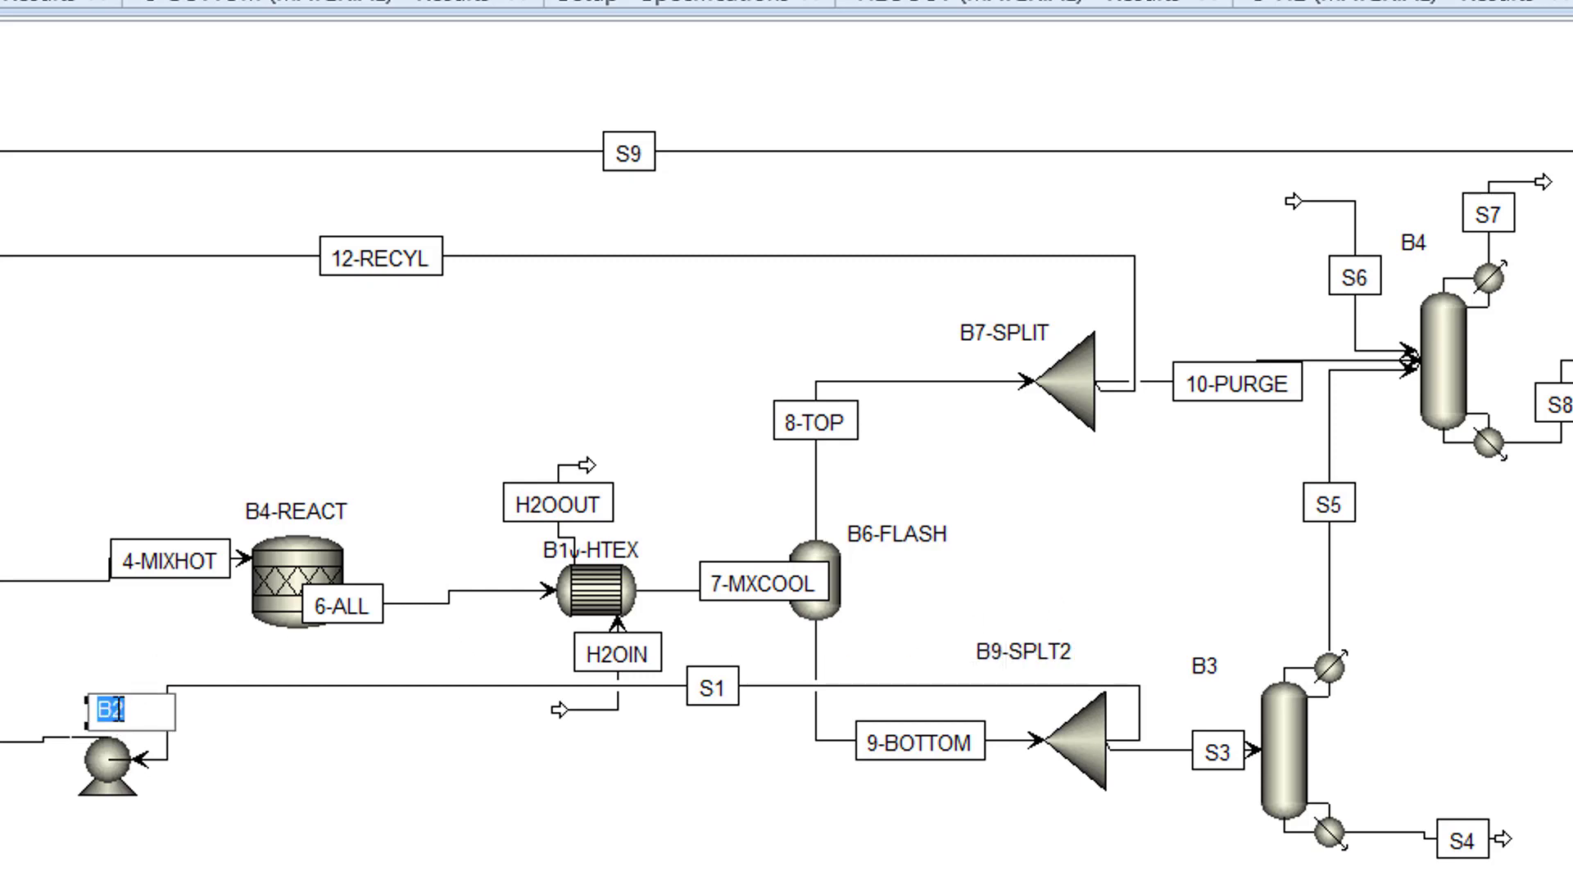
text(B11-PUMP)
key(Return)
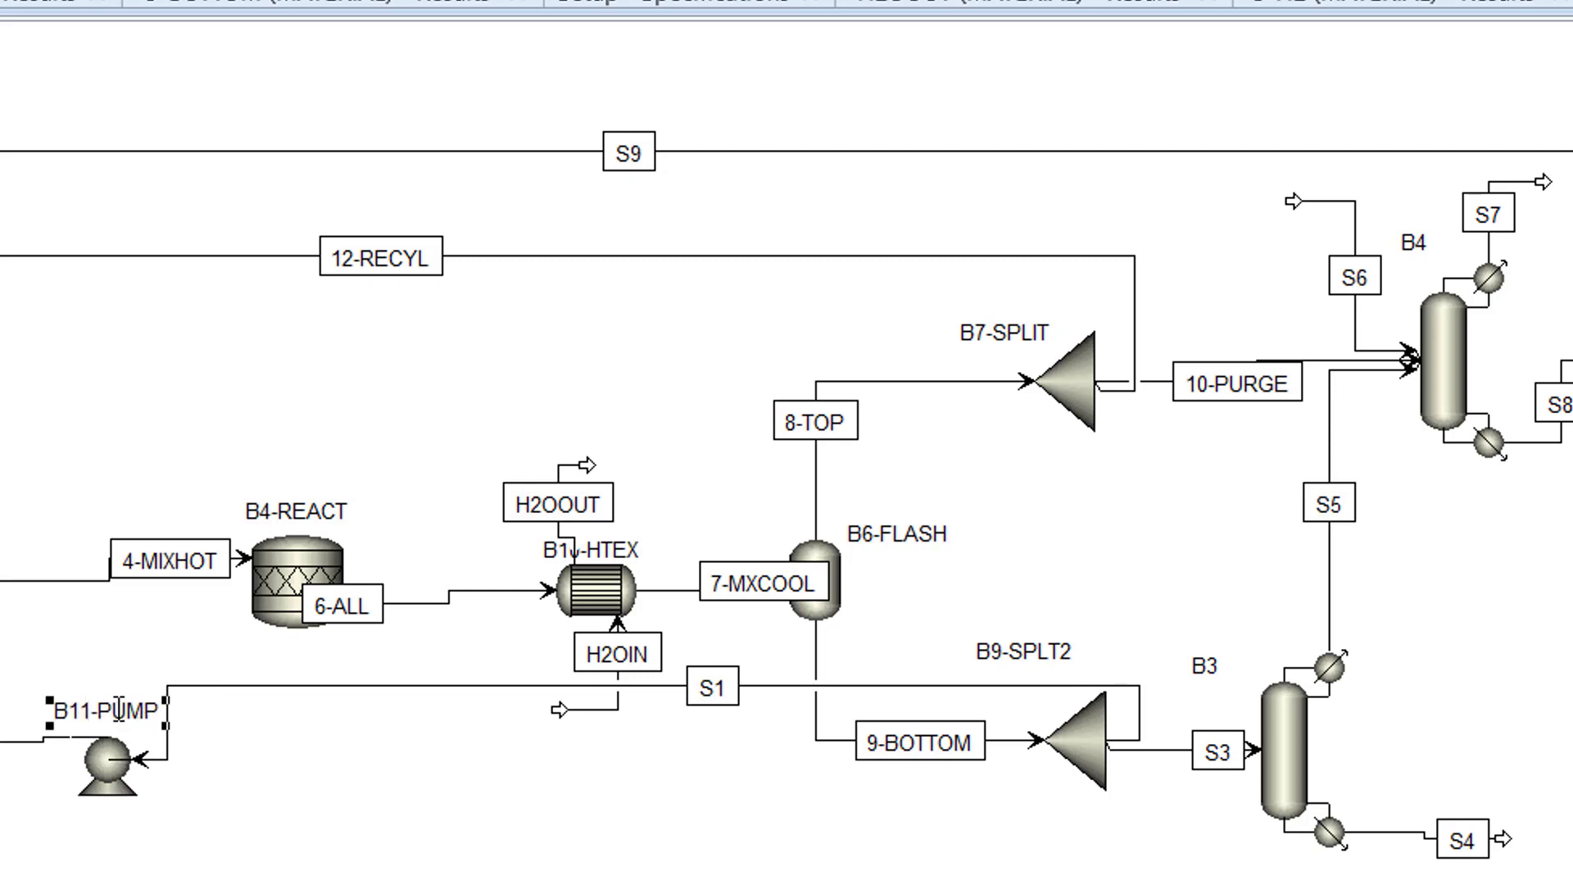
click(373, 823)
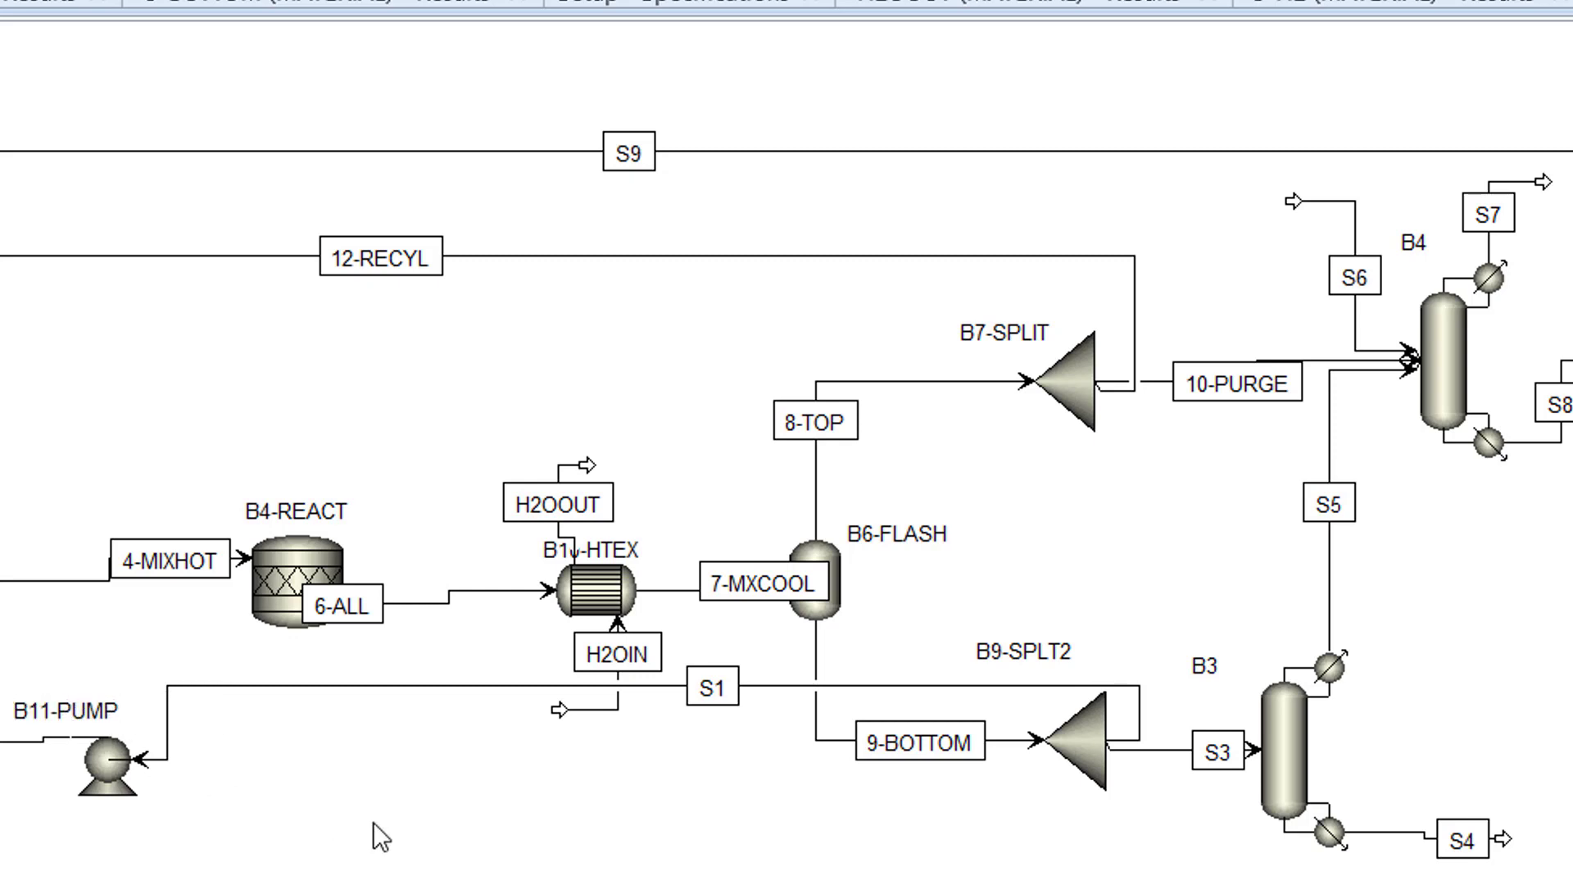
text(B12-COL1)
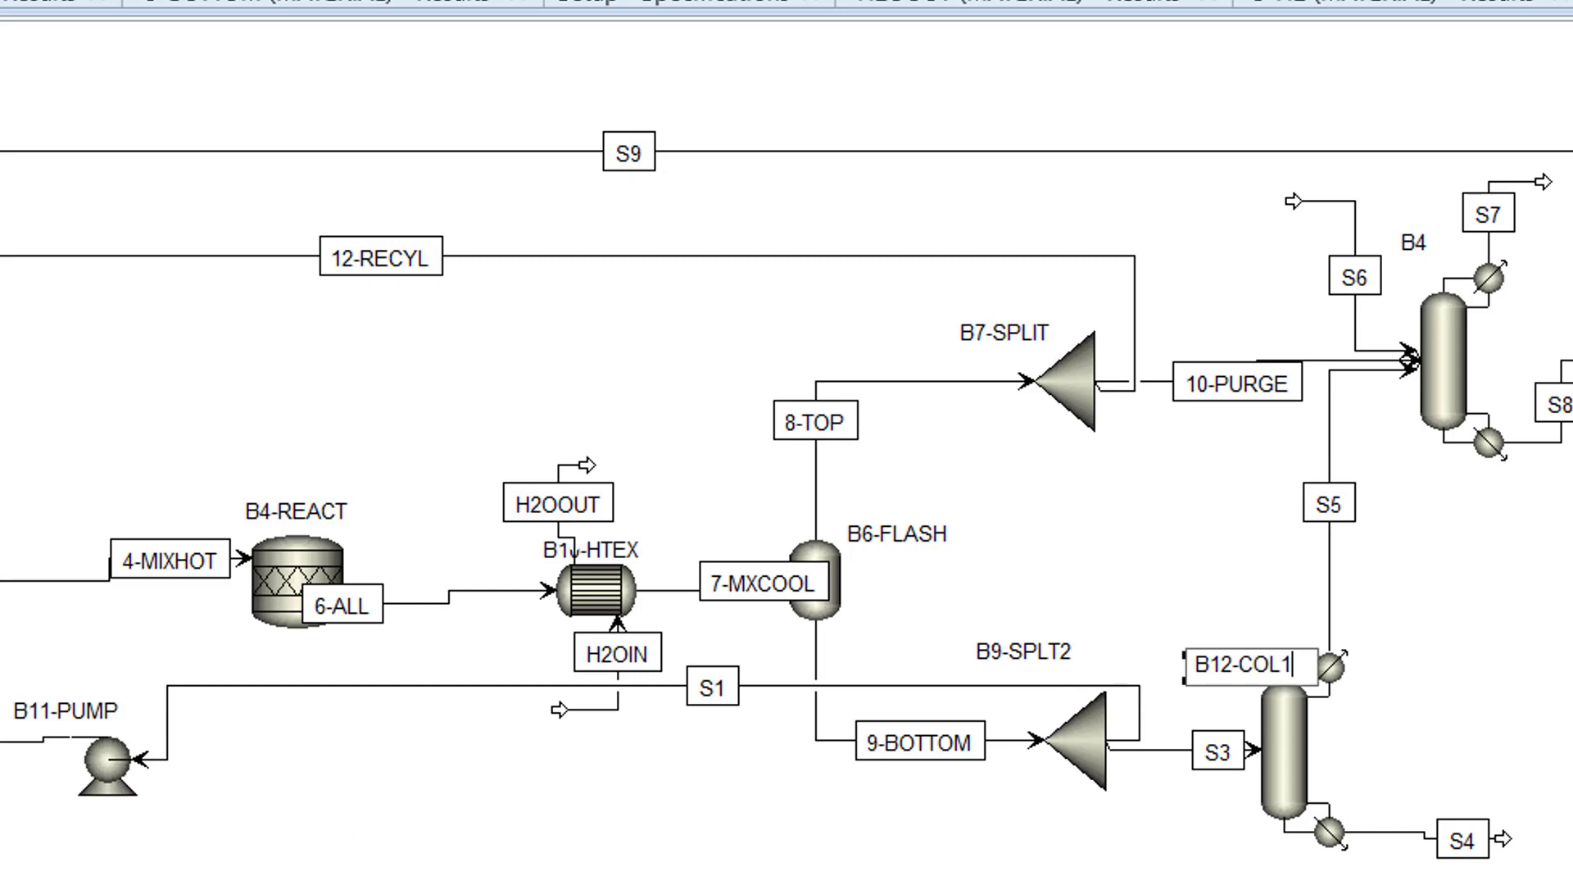
key(Return)
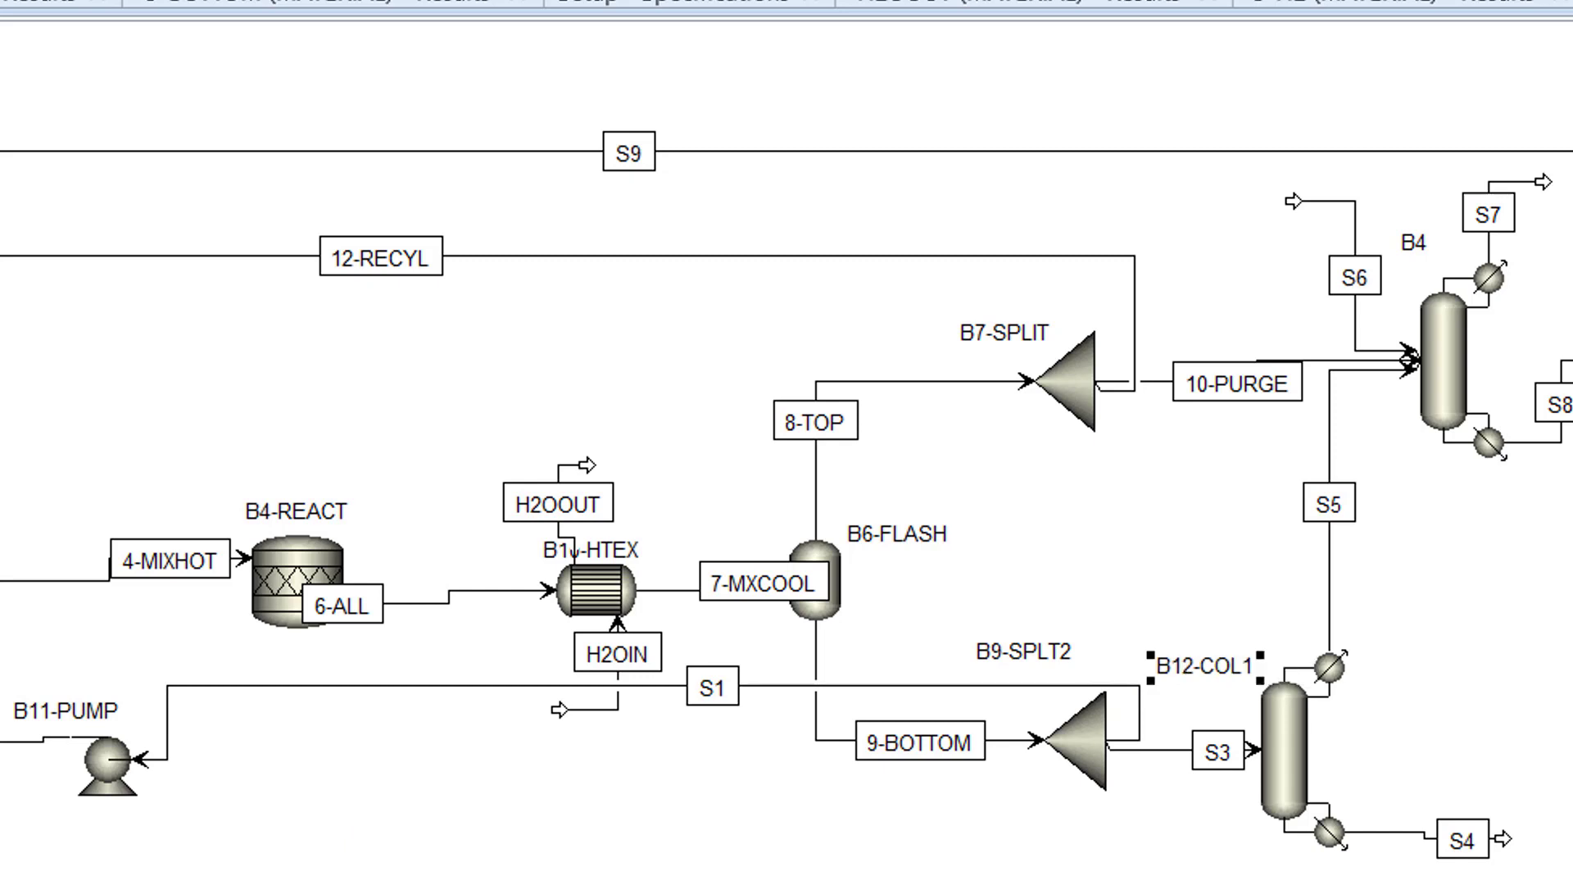
- Rename blocks B4 and B5 to B13-COL2 and B14-PUMP
click(1201, 600)
text(B13-COL2)
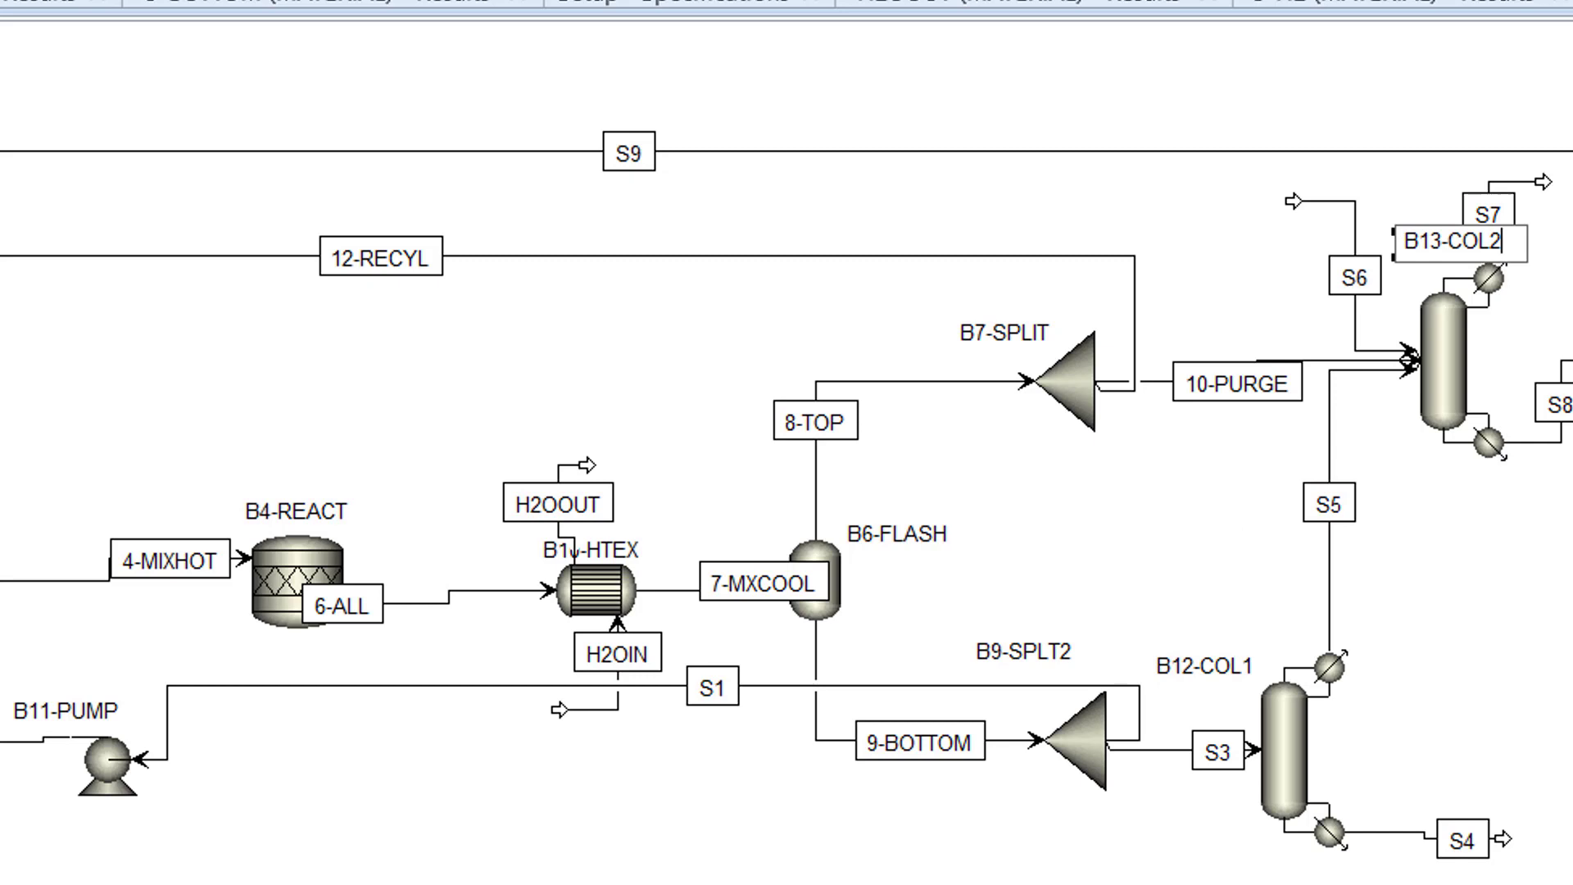
key(Return)
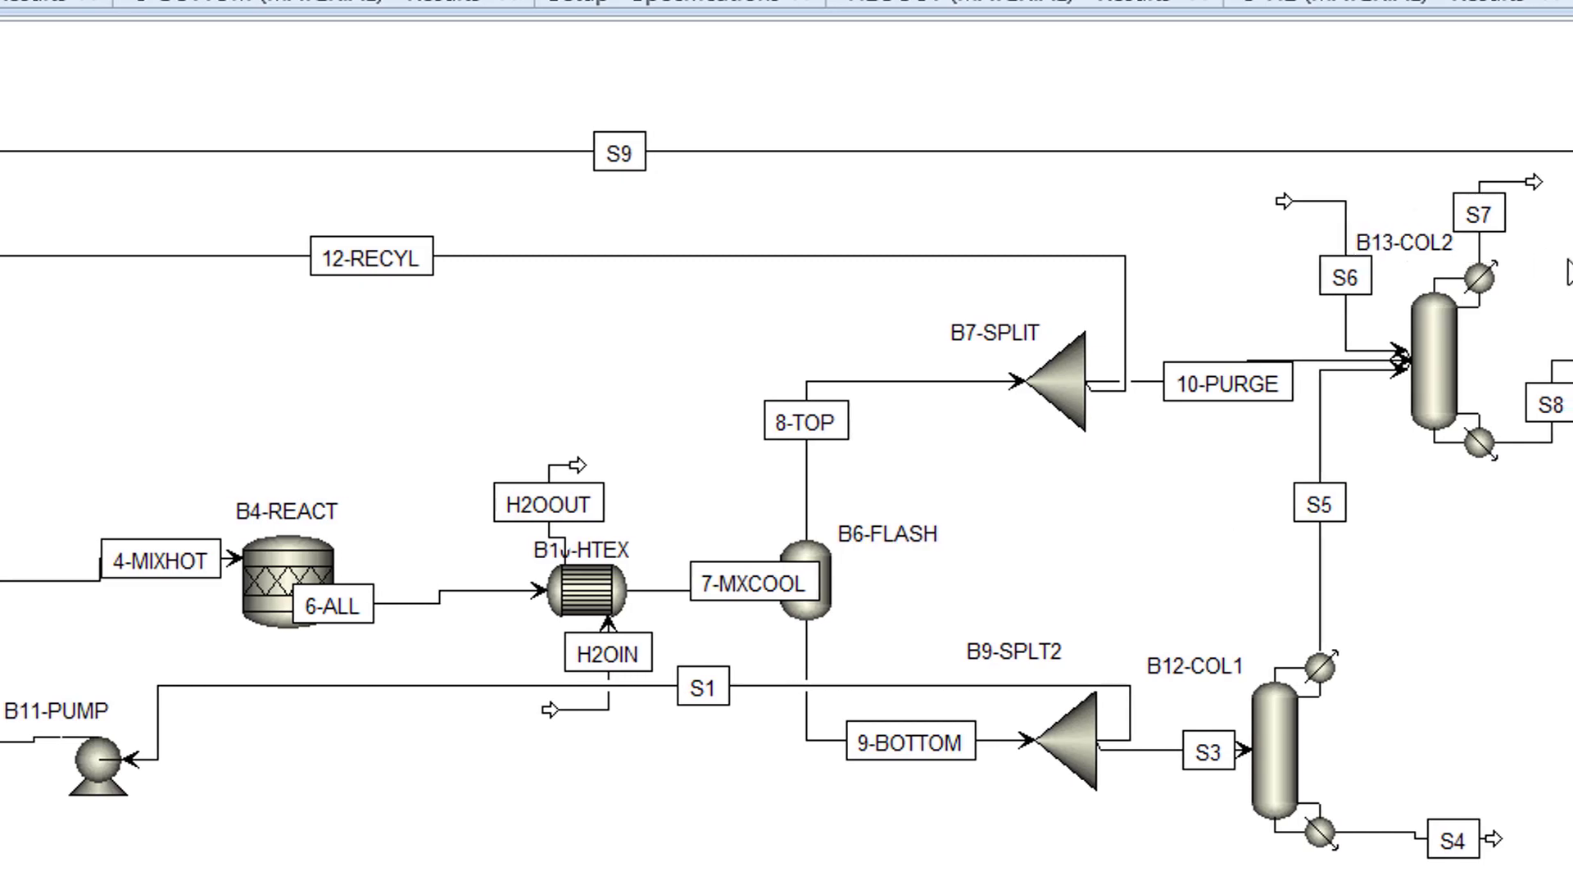
click(1572, 321)
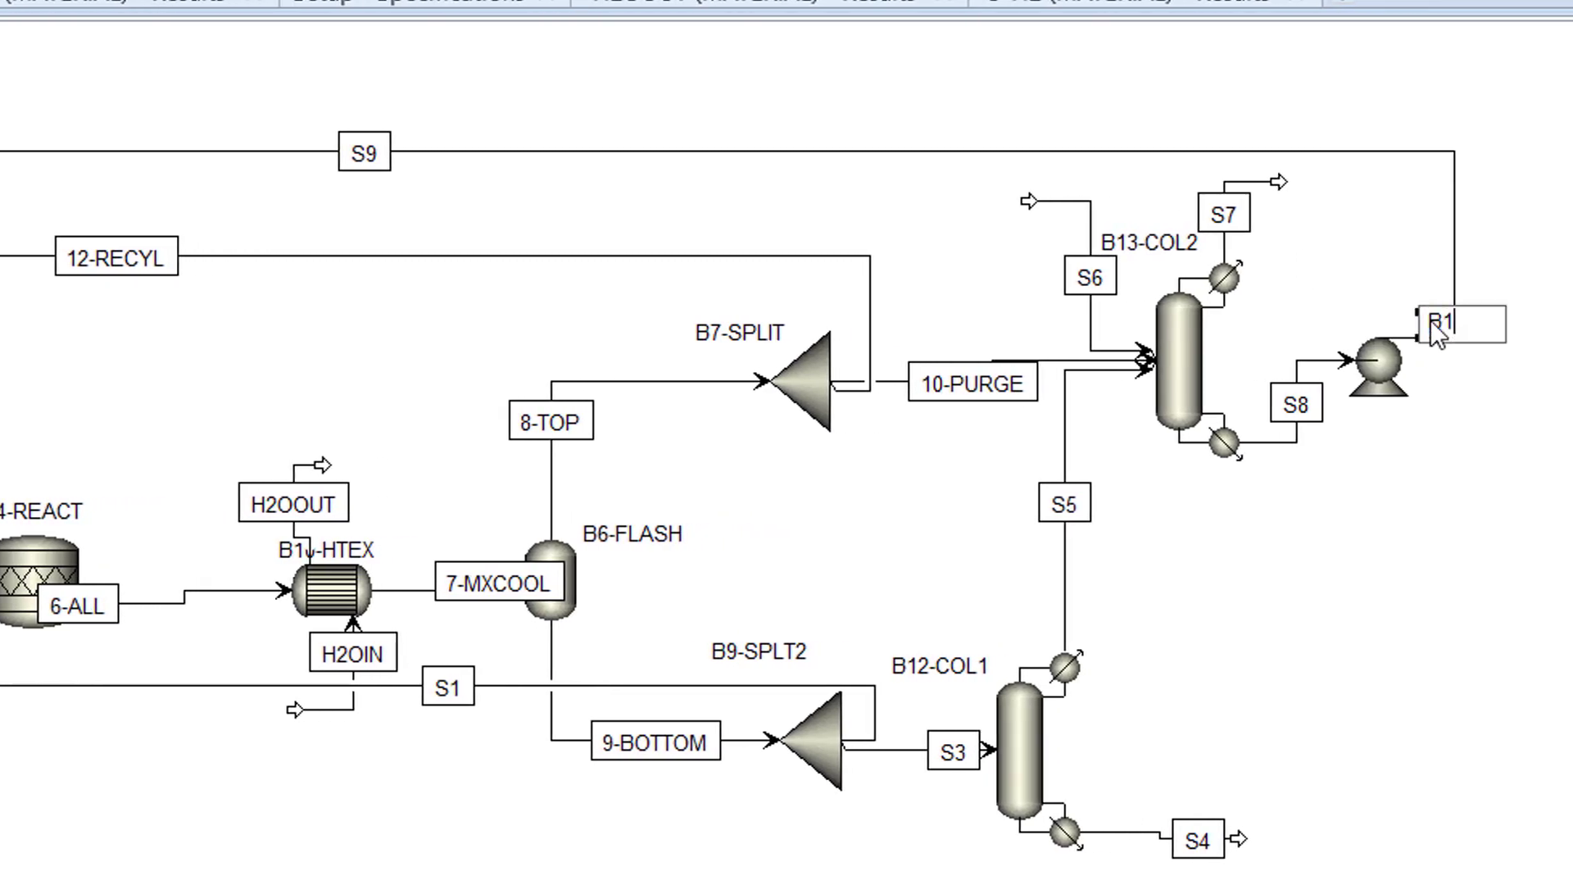
text(B14-PUMP)
key(Return)
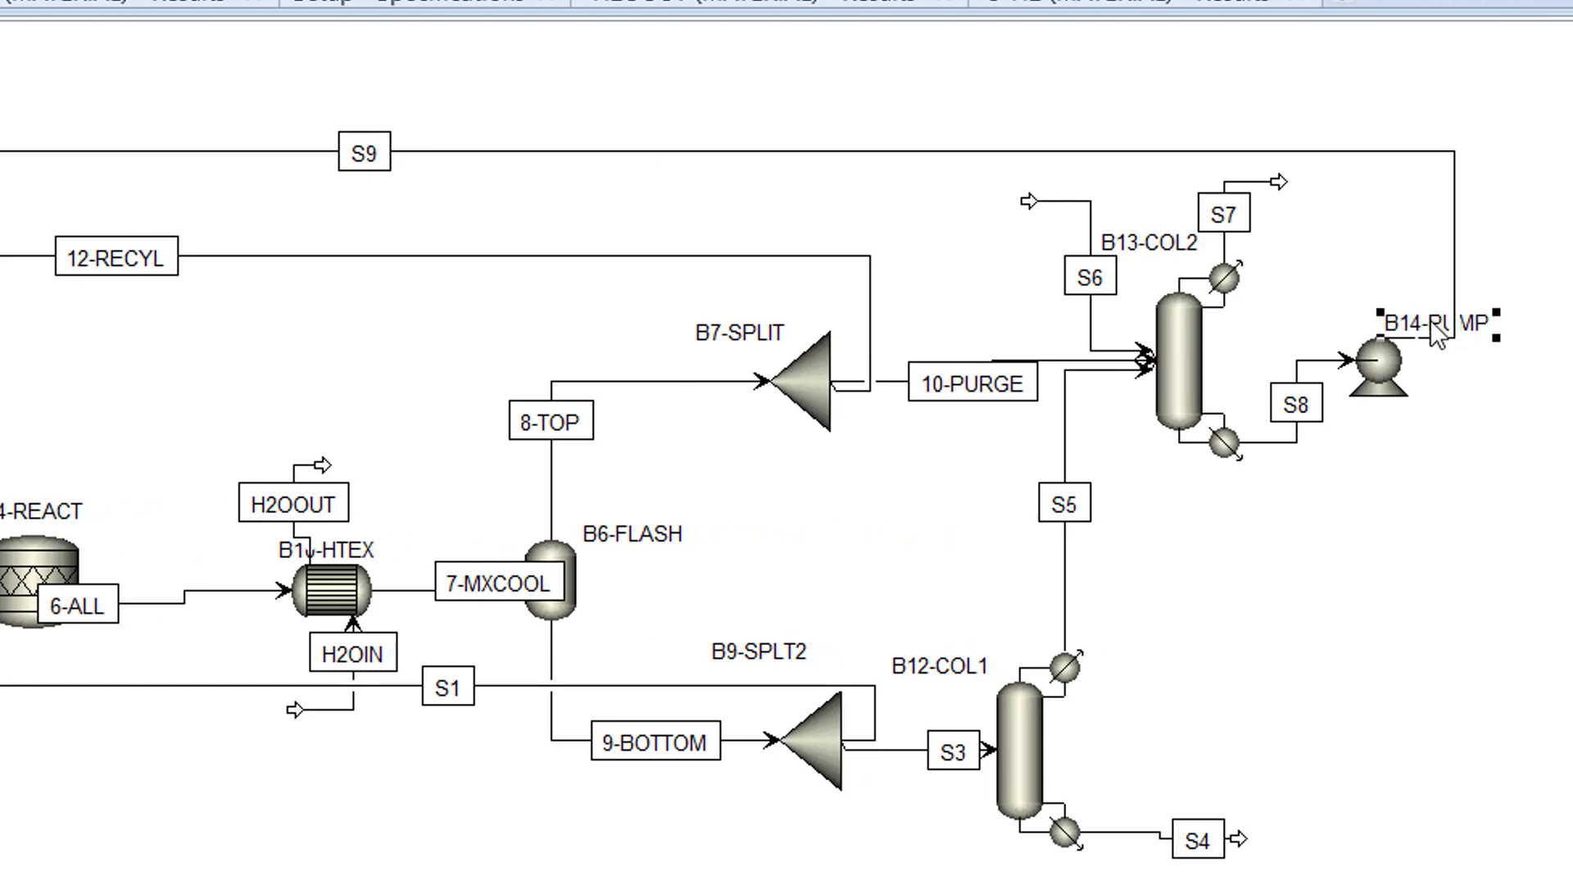
click(1418, 460)
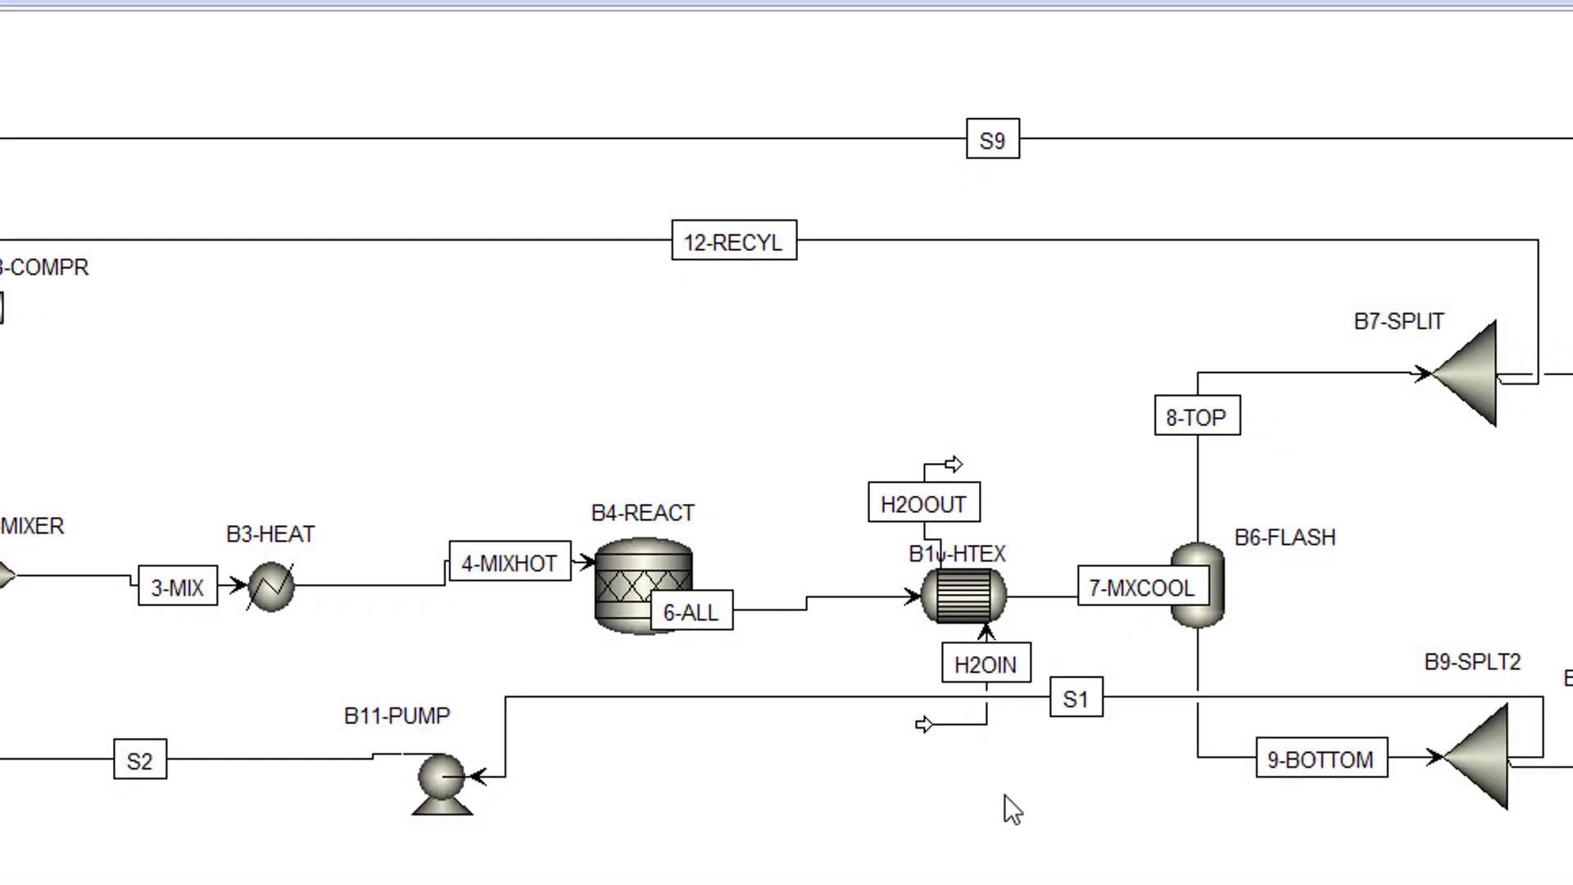
- Rename streams S1, S2 and S3 to 13-CYCLO, 14-RCYL2 and 15-FEED
click(1081, 709)
text(13-CYCLO)
key(Return)
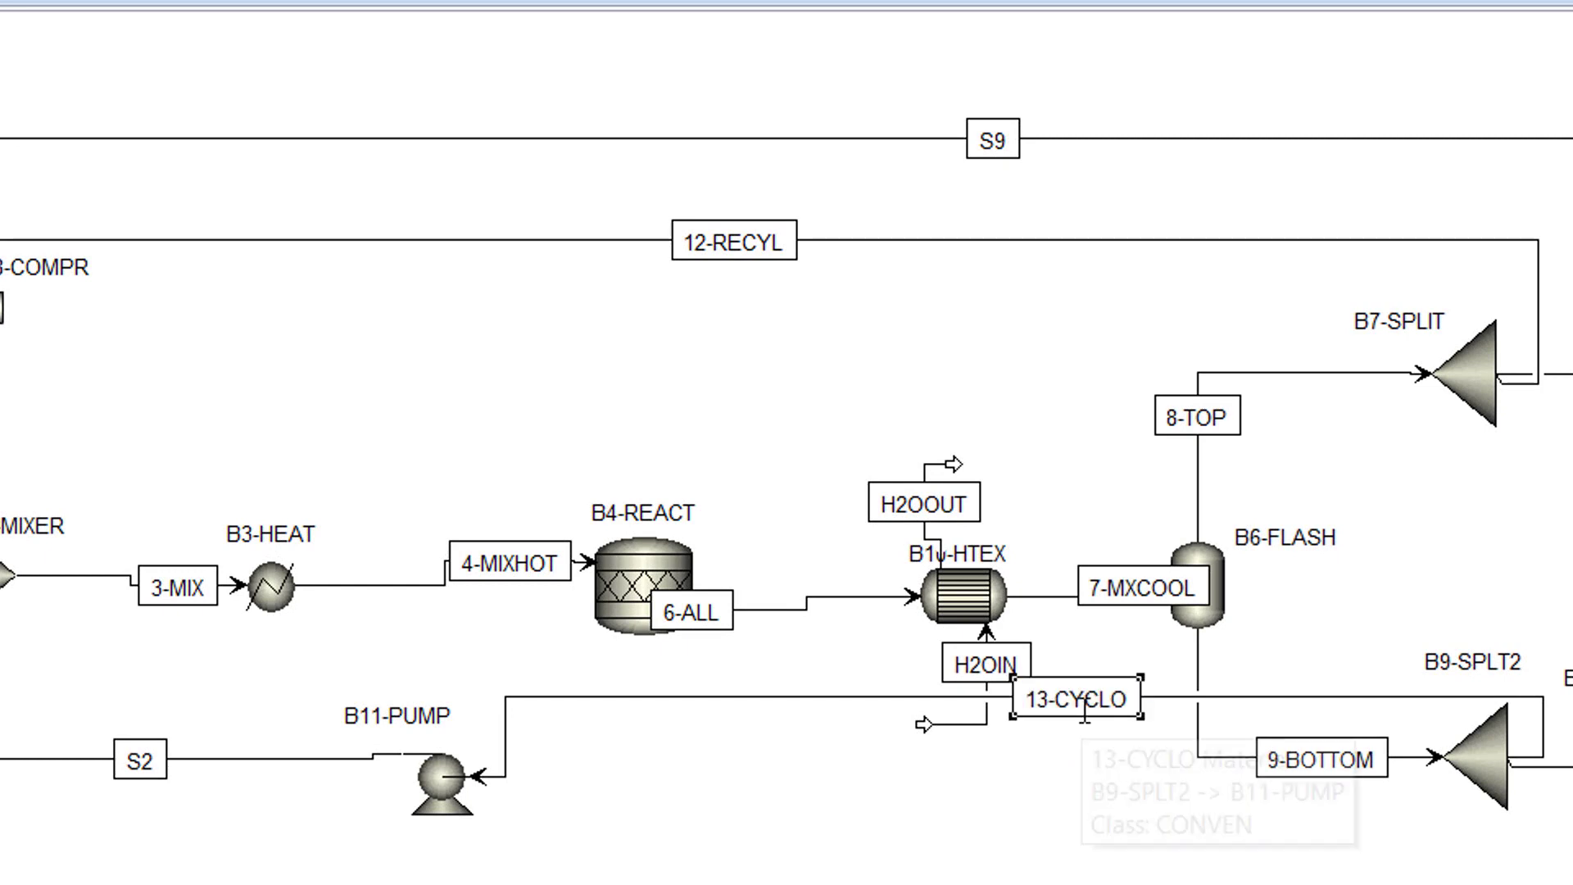
click(993, 770)
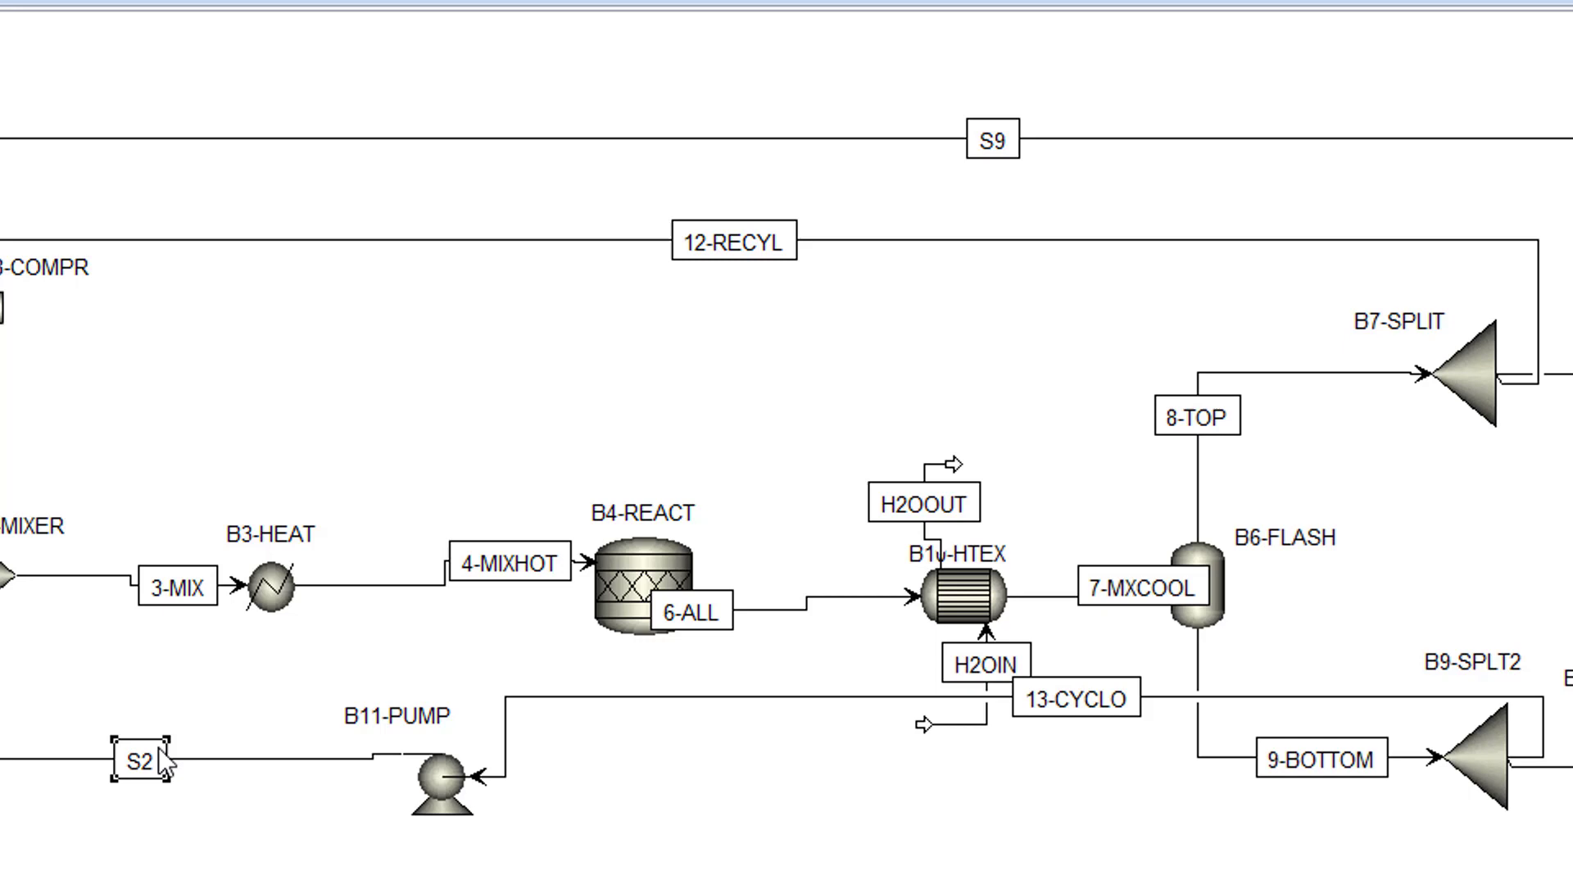
text(14-RCYL2)
key(Return)
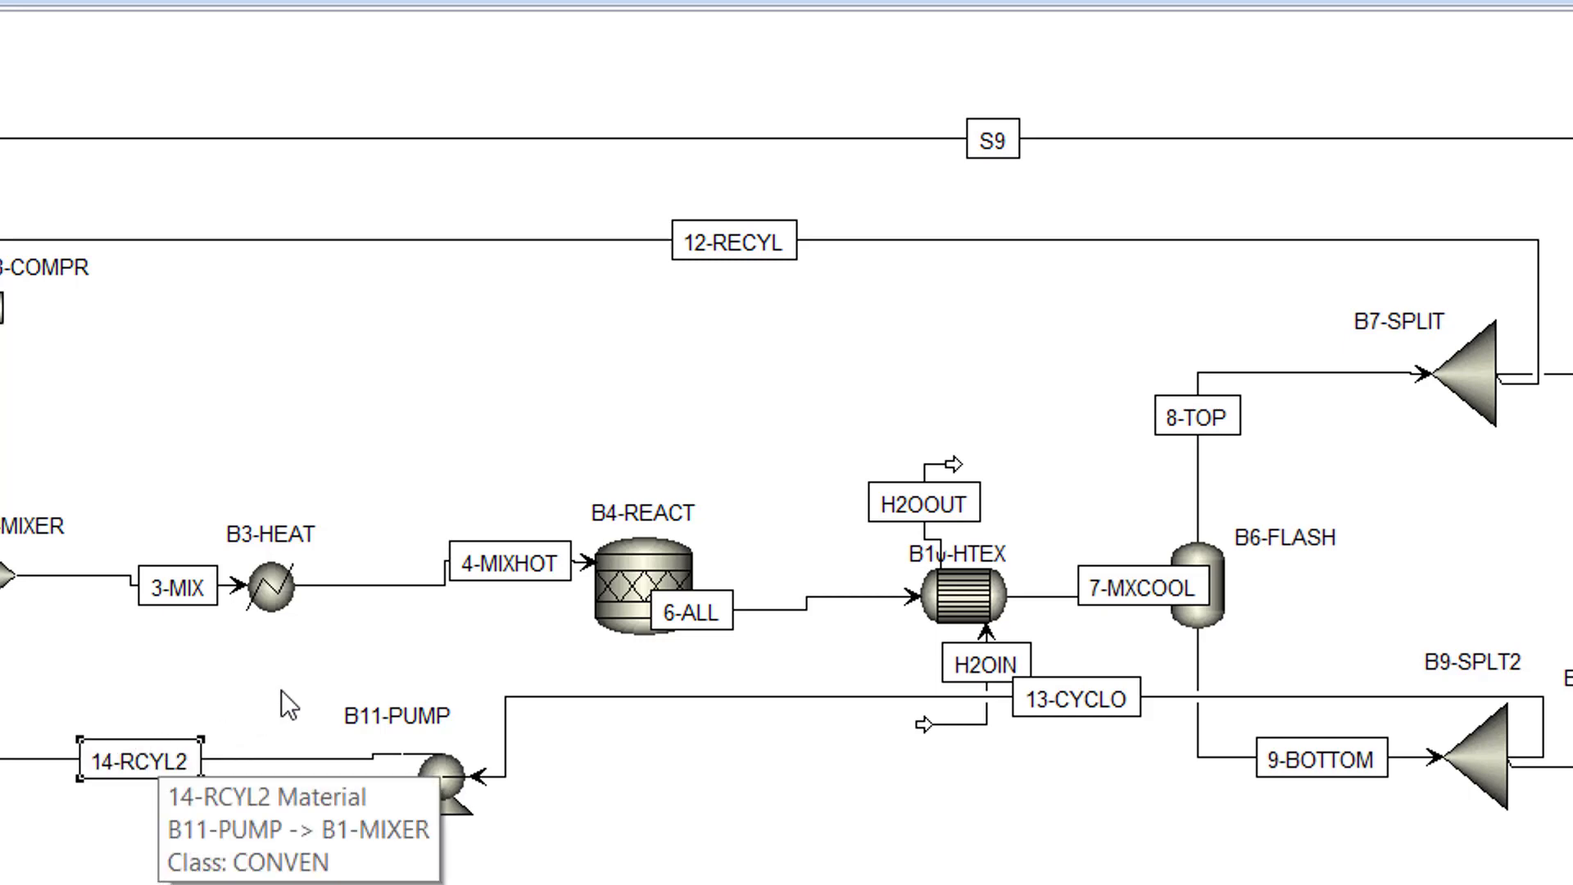
scroll(554, 680, right, 8)
click(950, 769)
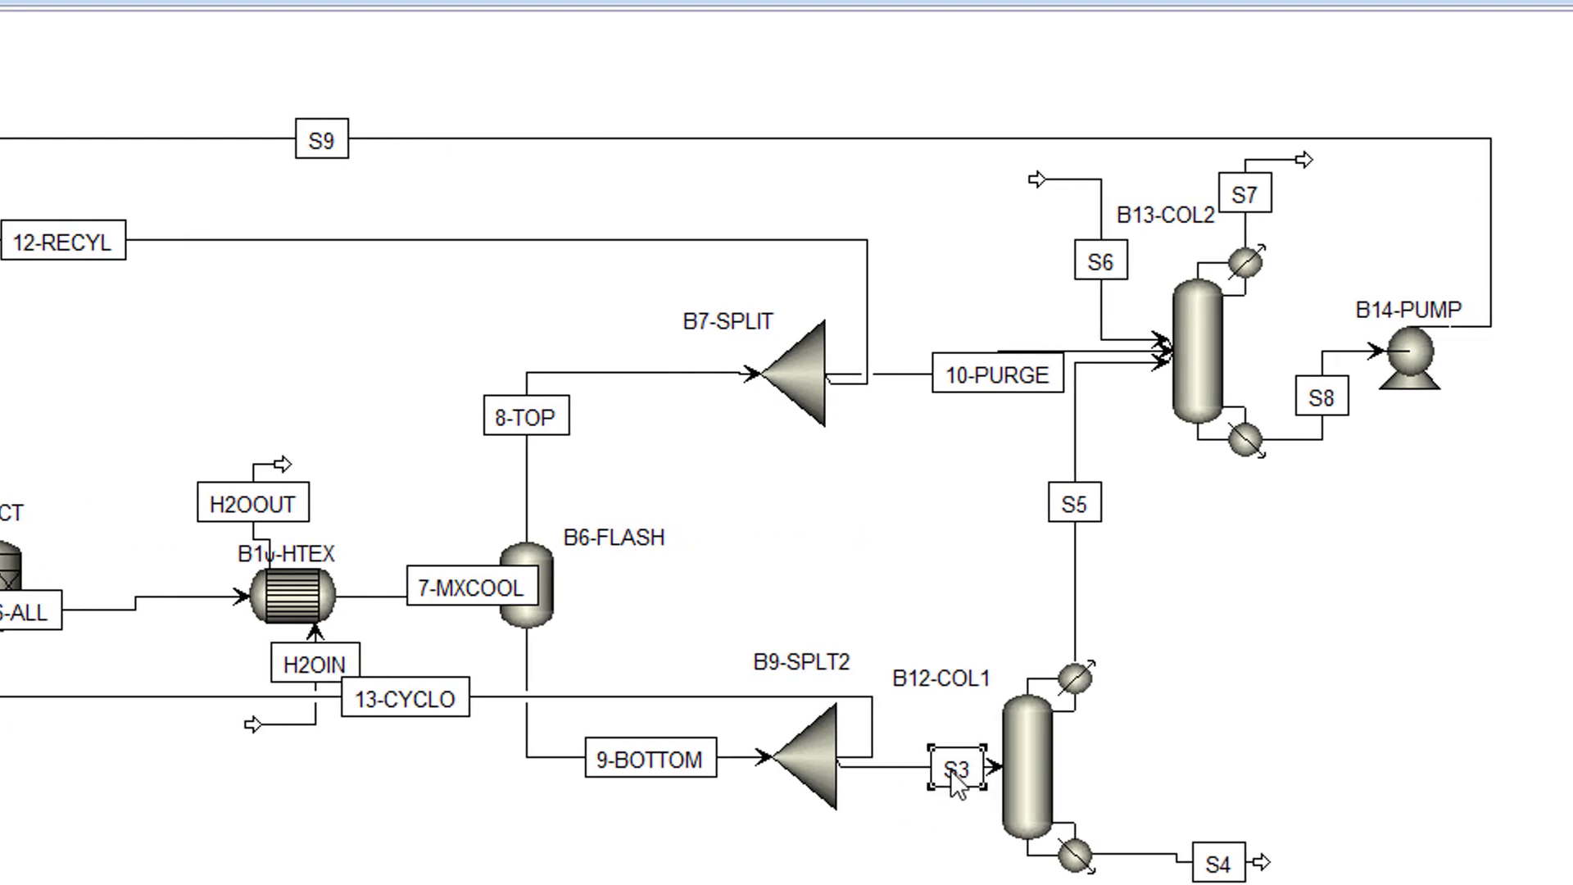
click(950, 770)
text(15-FEED)
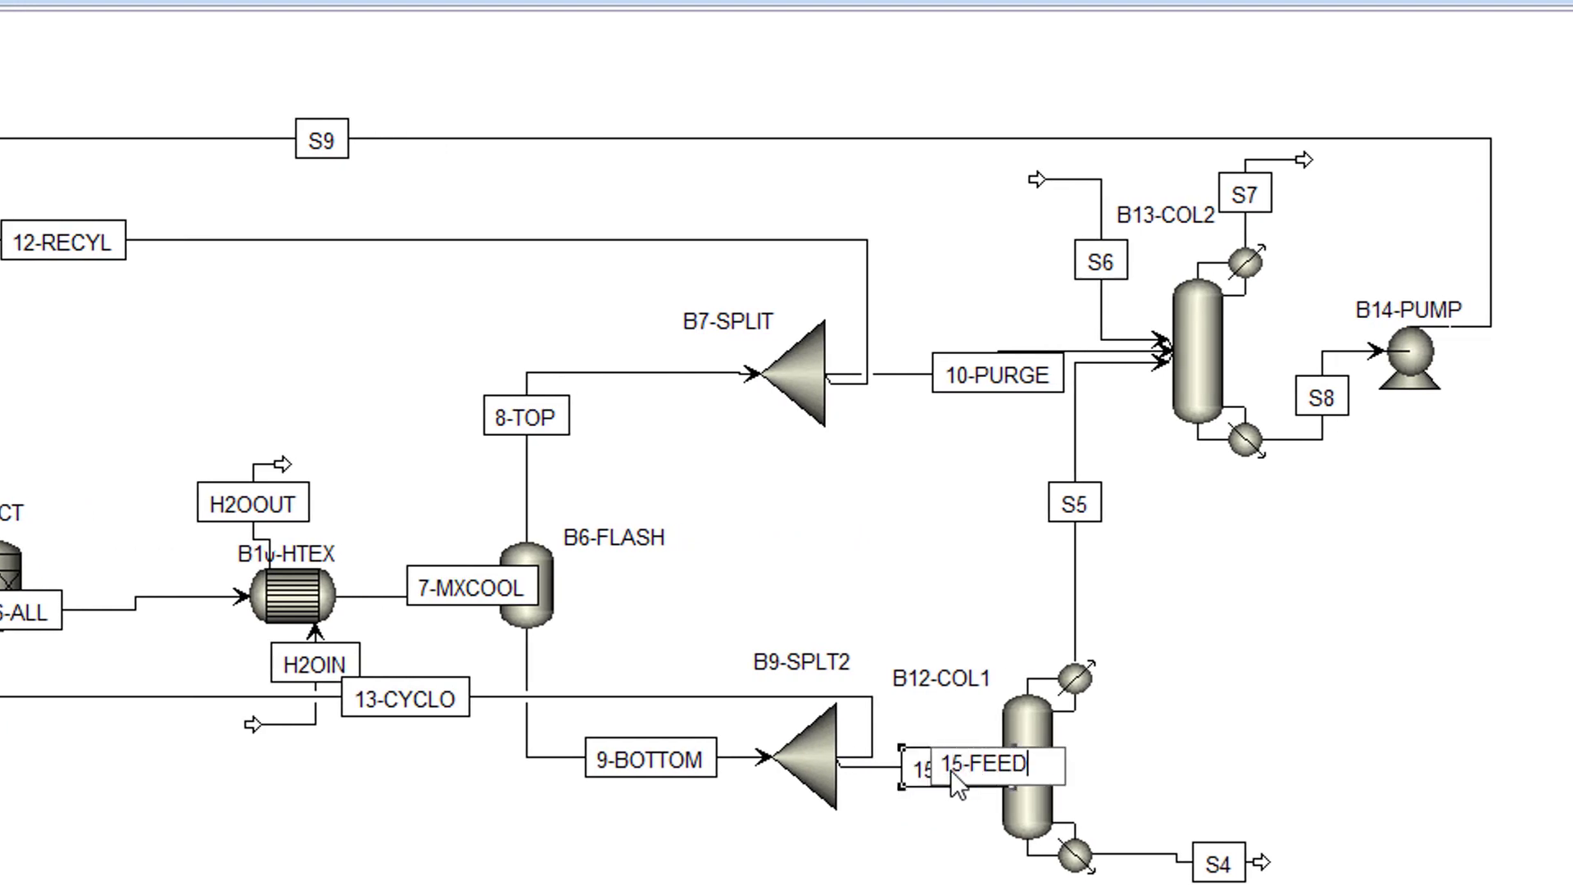
key(Return)
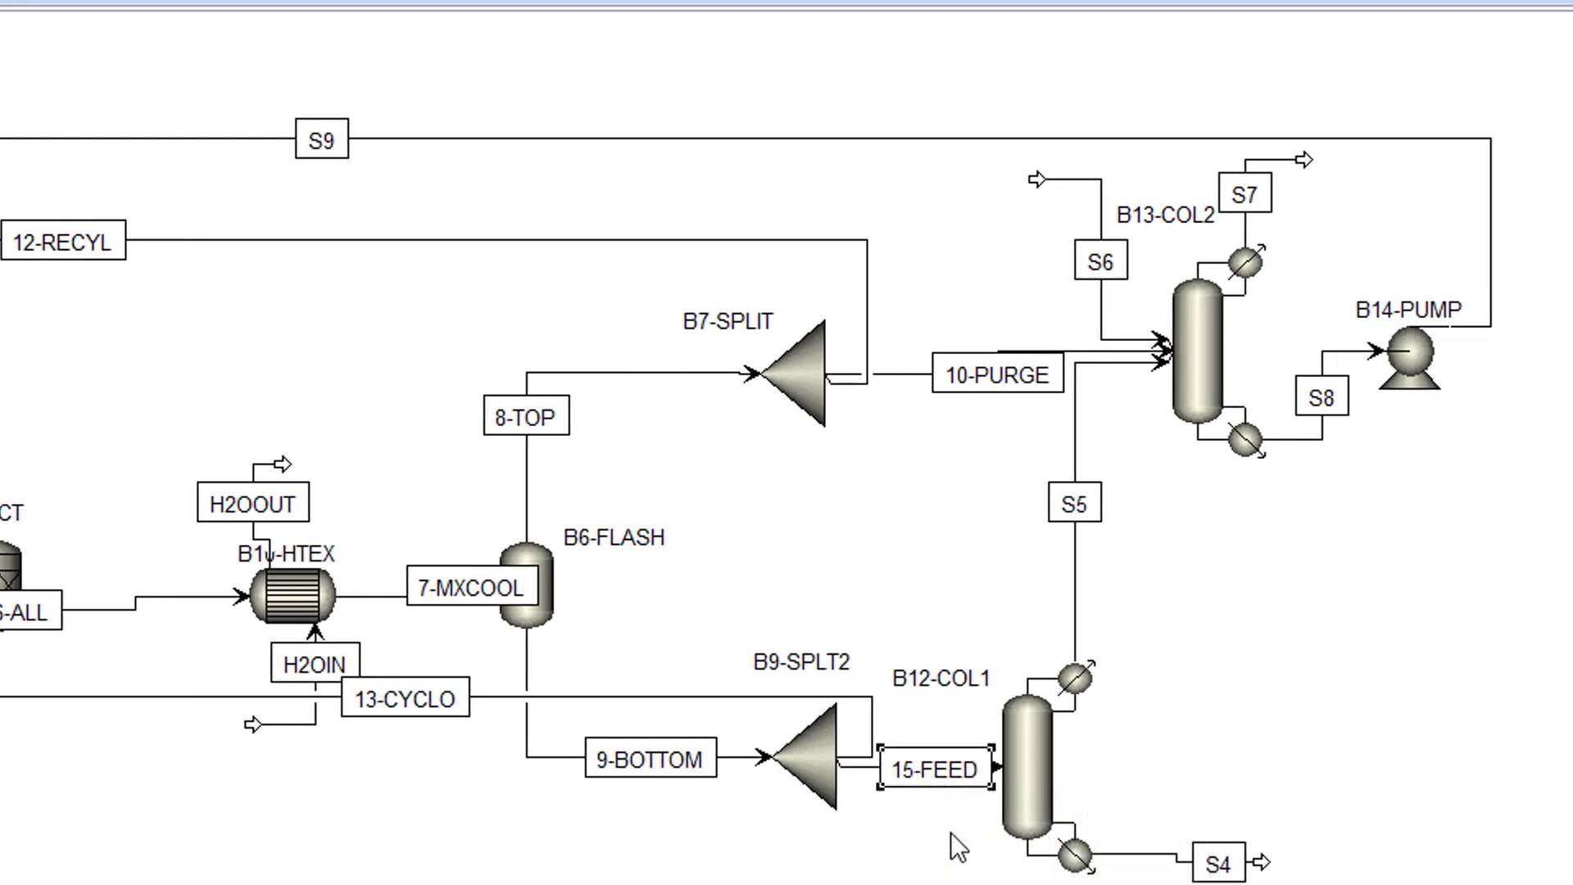
- Rename the next streams to 16-C1OUT, 17-TOP2 and 18-C6H6
click(1217, 867)
click(1216, 867)
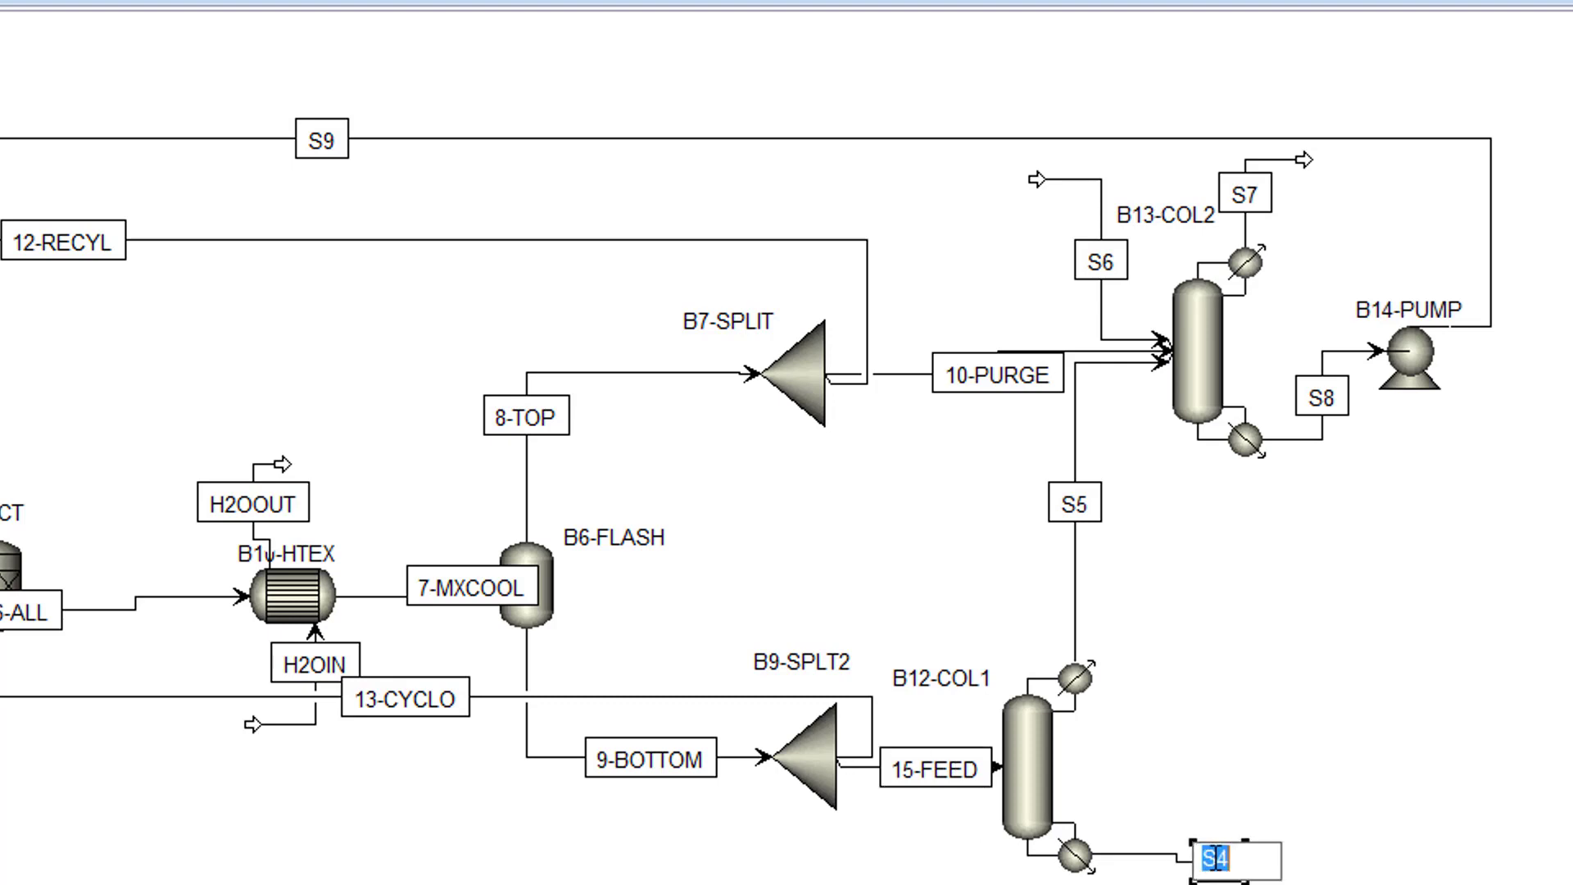
text(16-C1OUT)
key(Return)
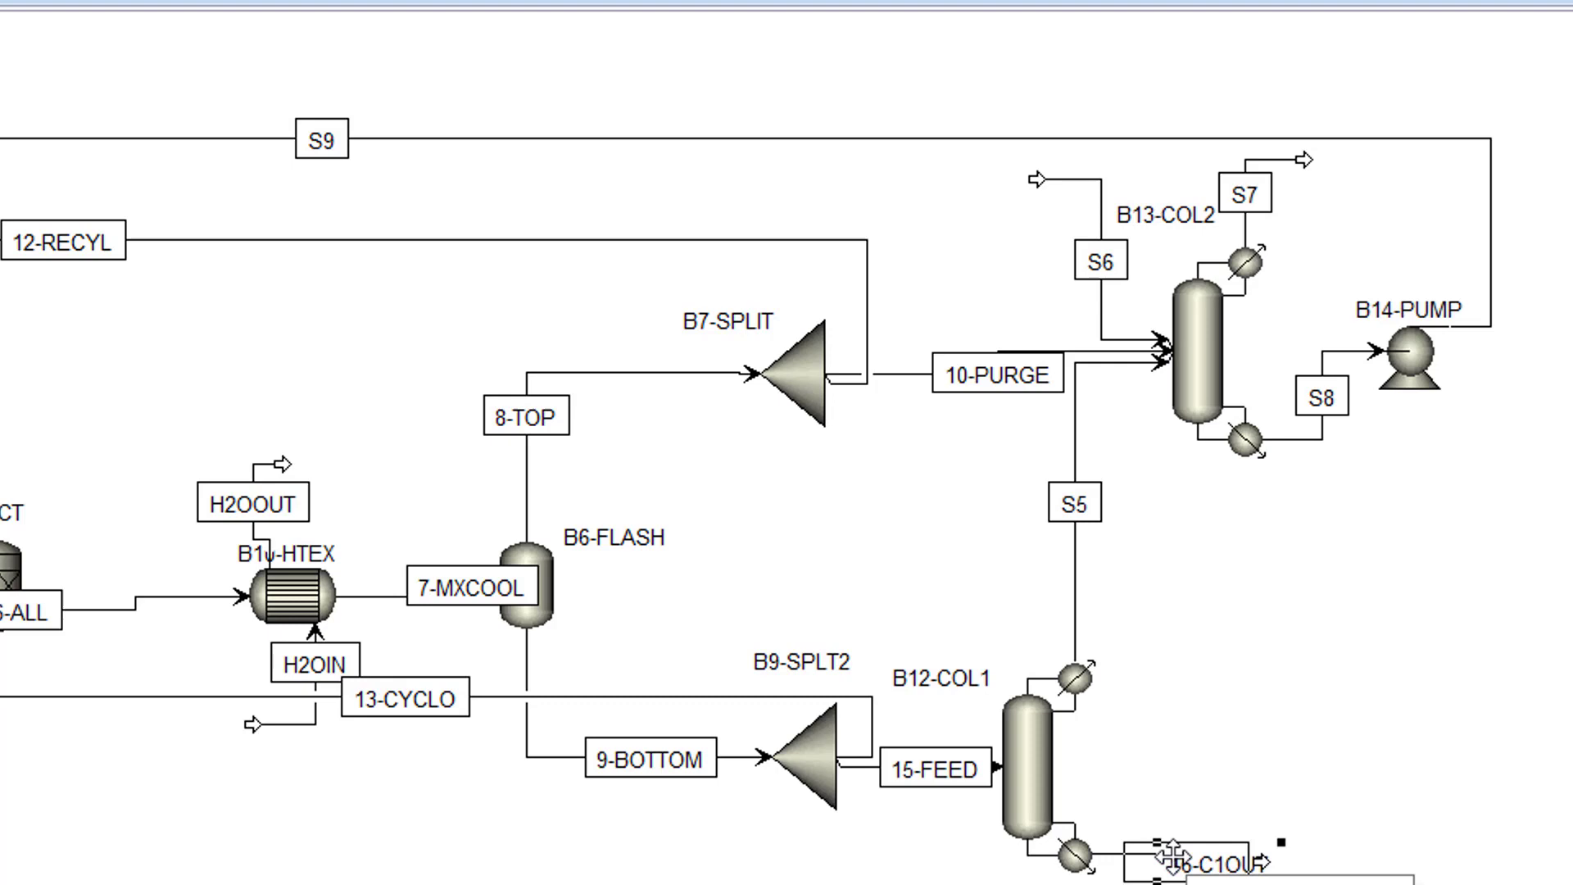
click(1172, 734)
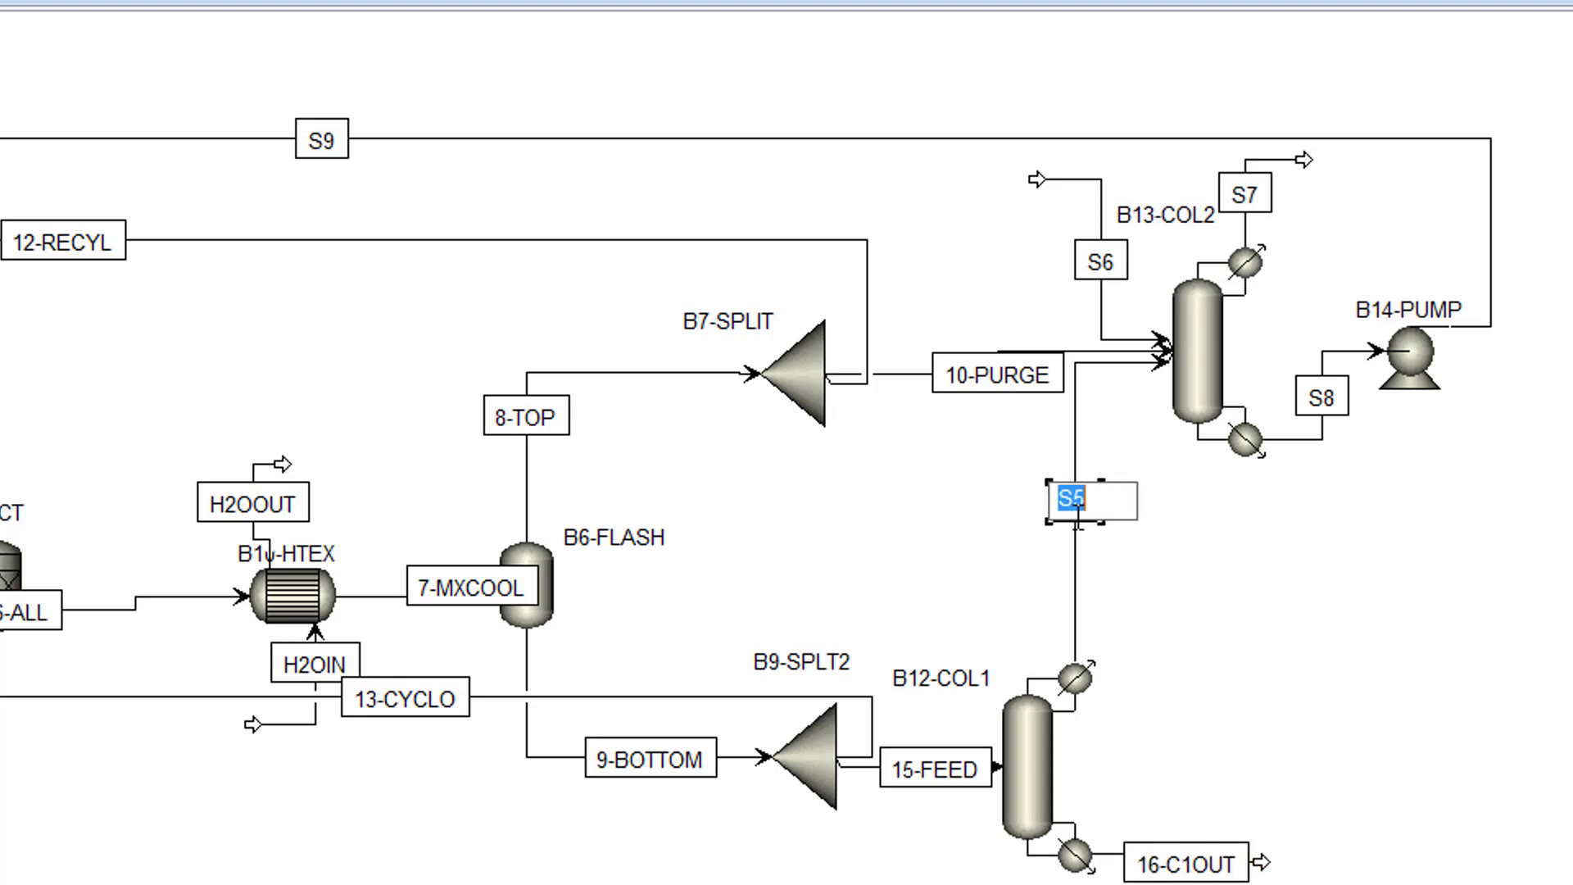
text(17-TOP2)
key(Return)
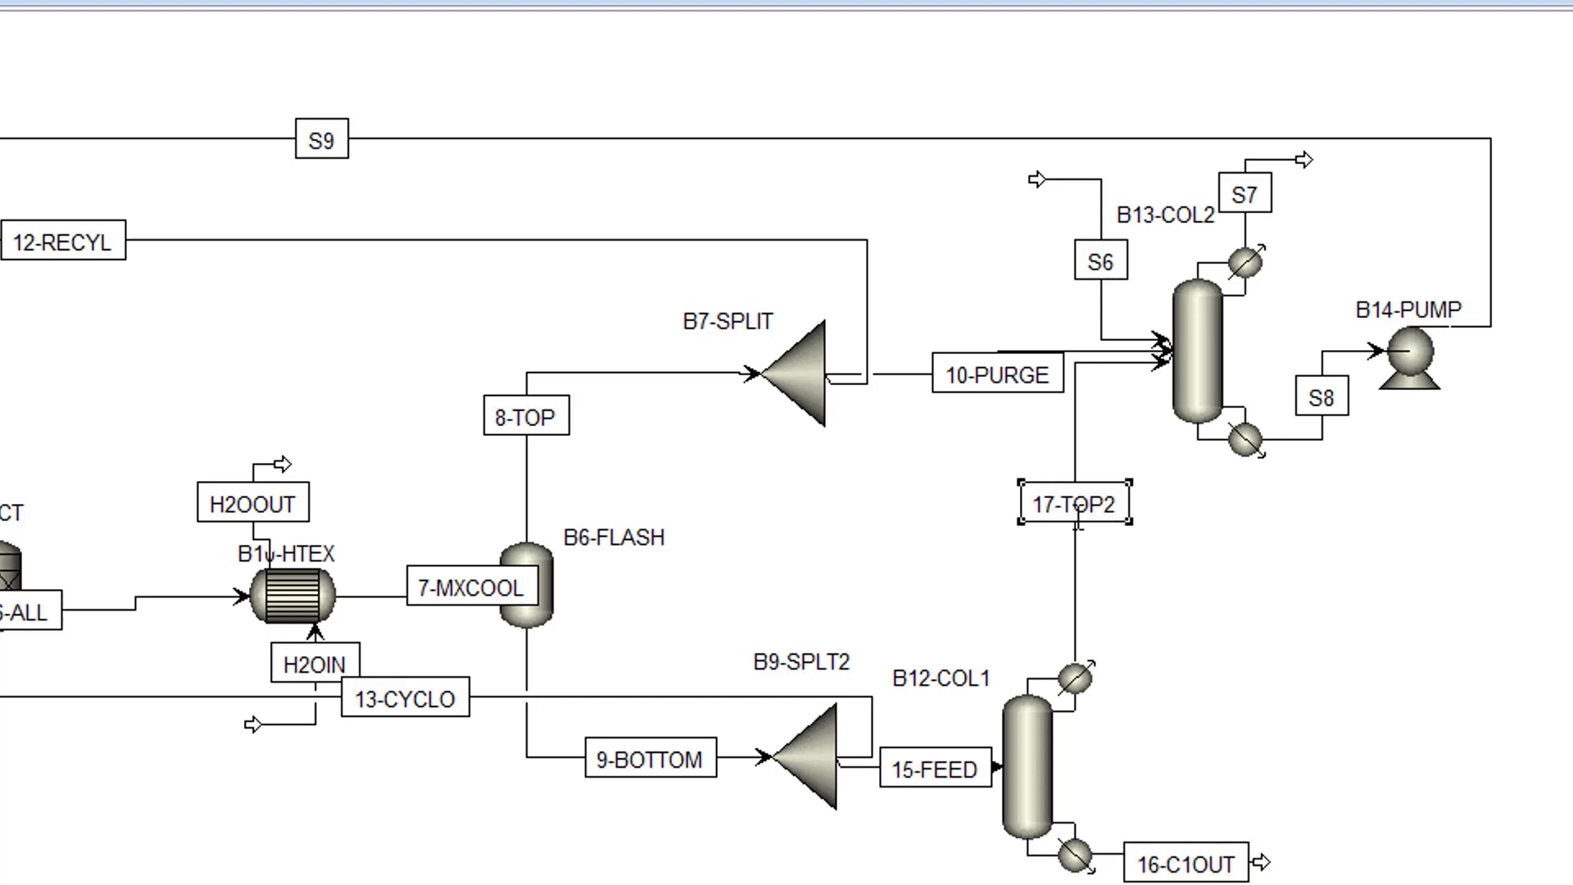
click(1154, 556)
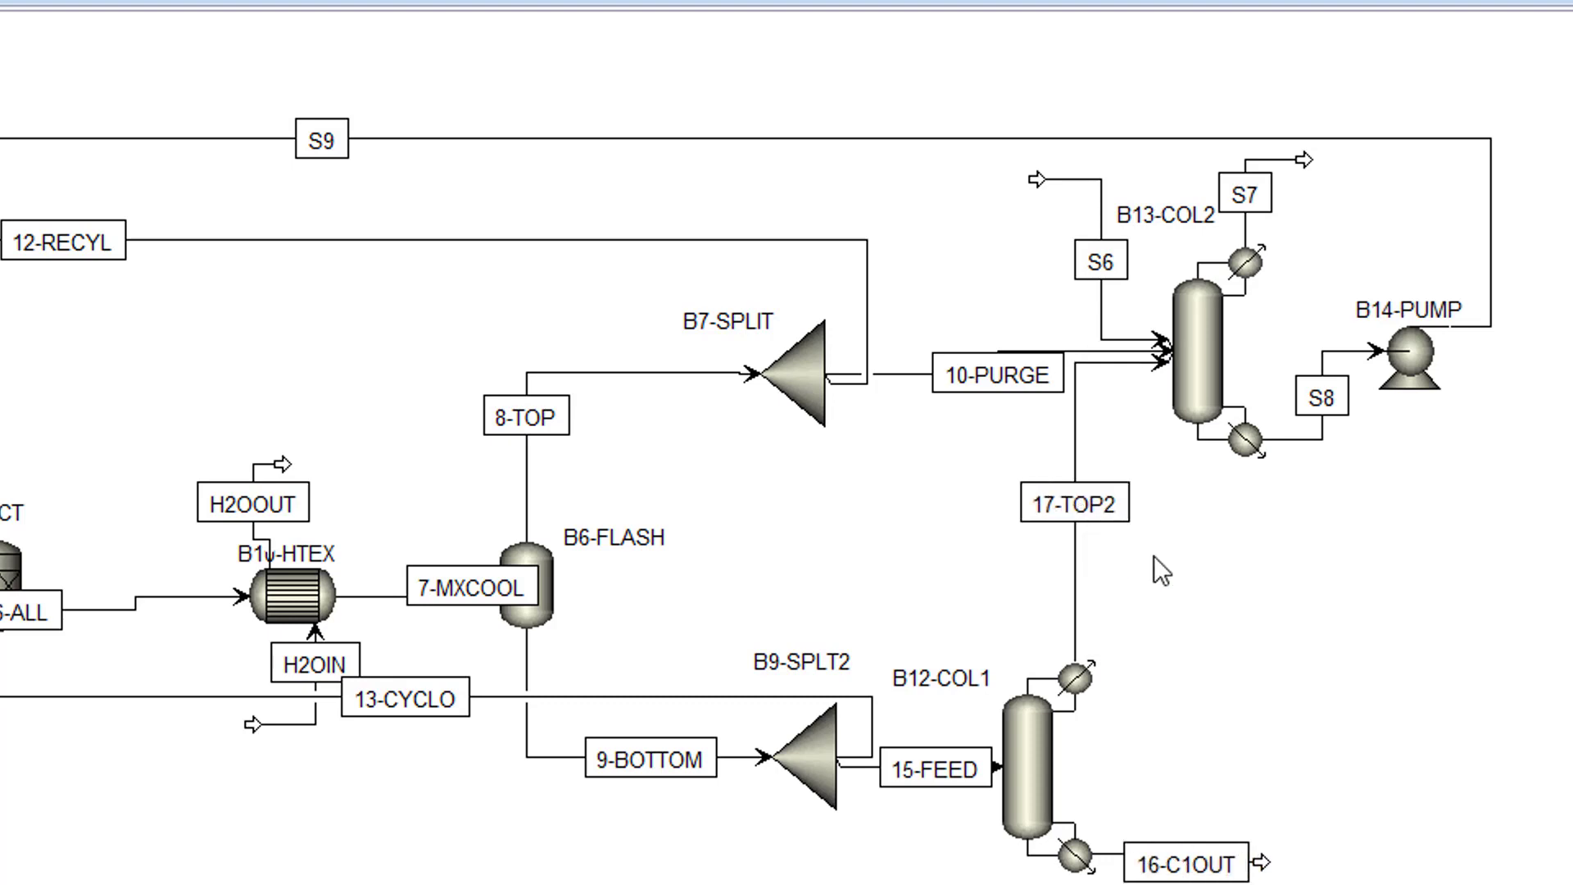
click(1090, 259)
text(18-C6H6)
key(Return)
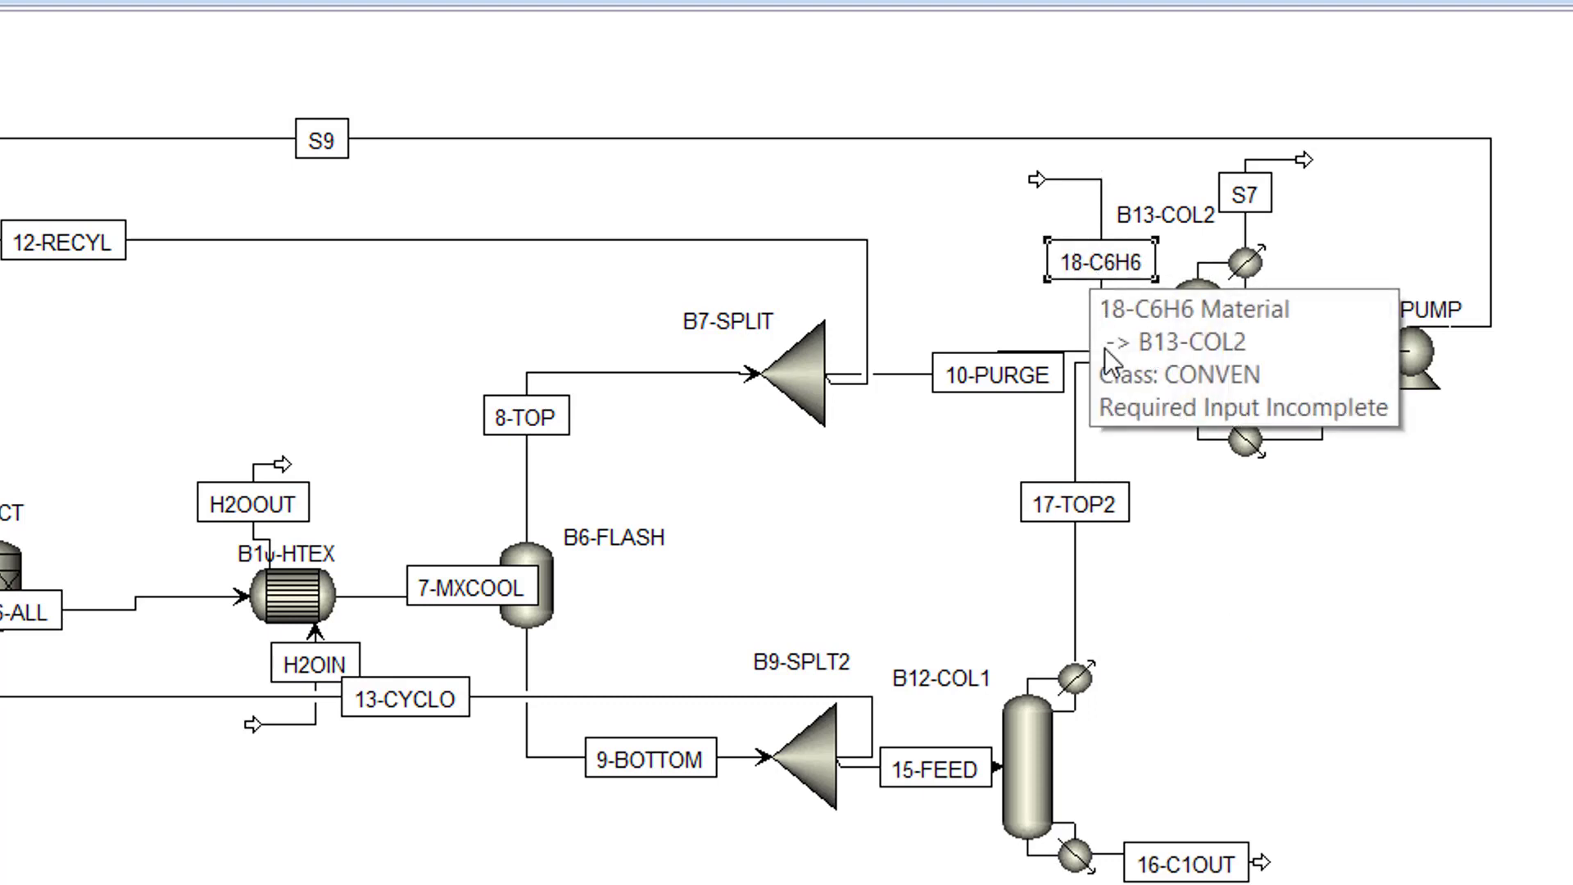
click(1127, 415)
- Rename streams S7, S8 and S9 to 19-GAS, 20-C2OUT and 21-RCYL3
click(1255, 205)
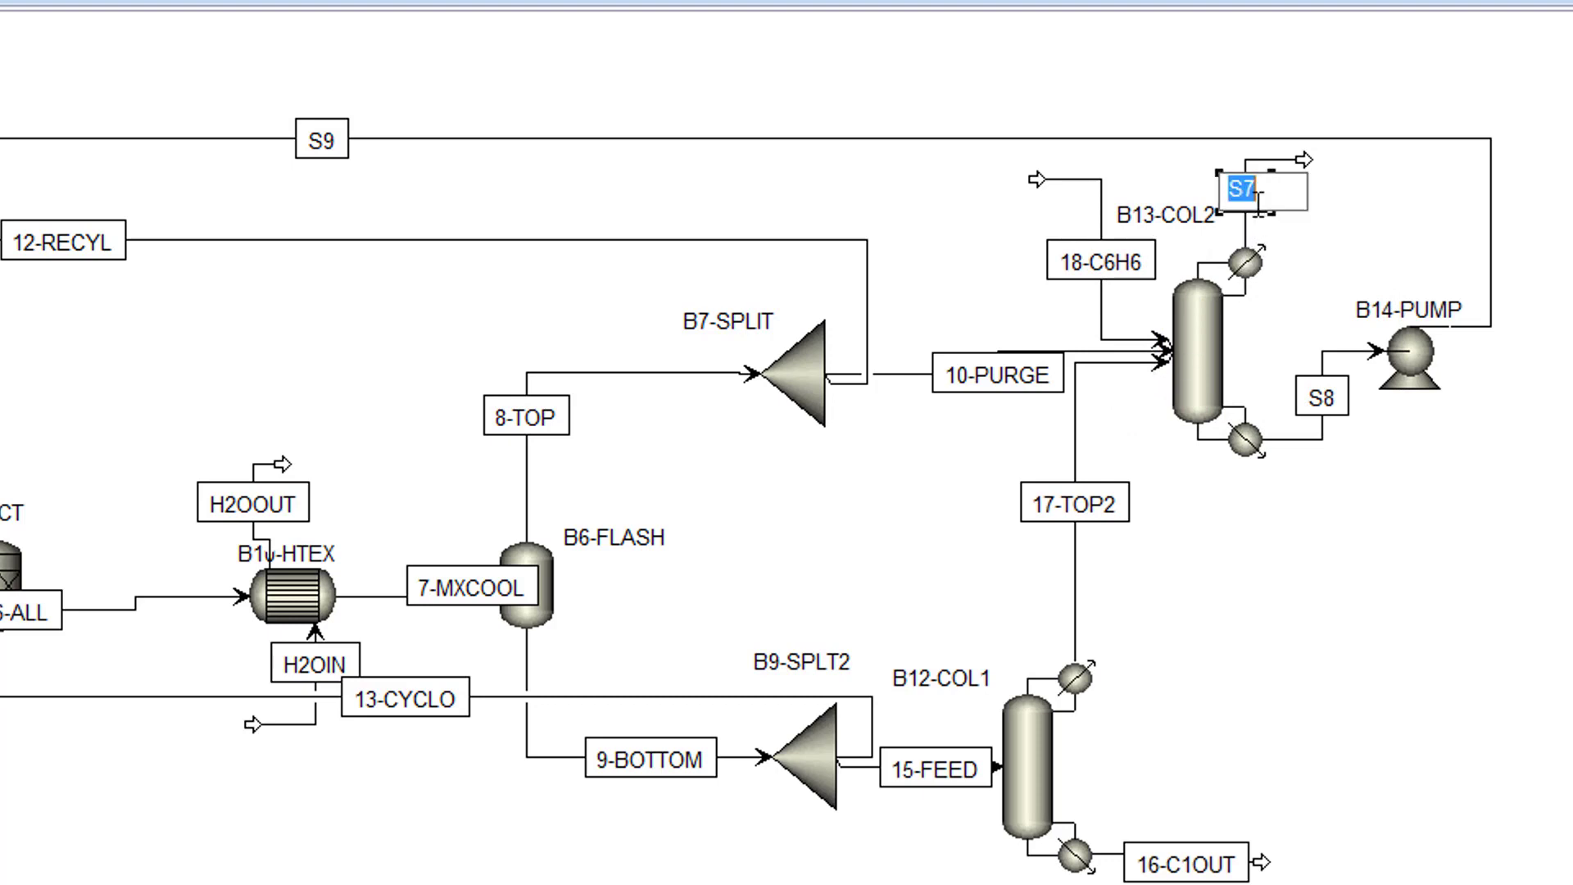
text(19-GAS)
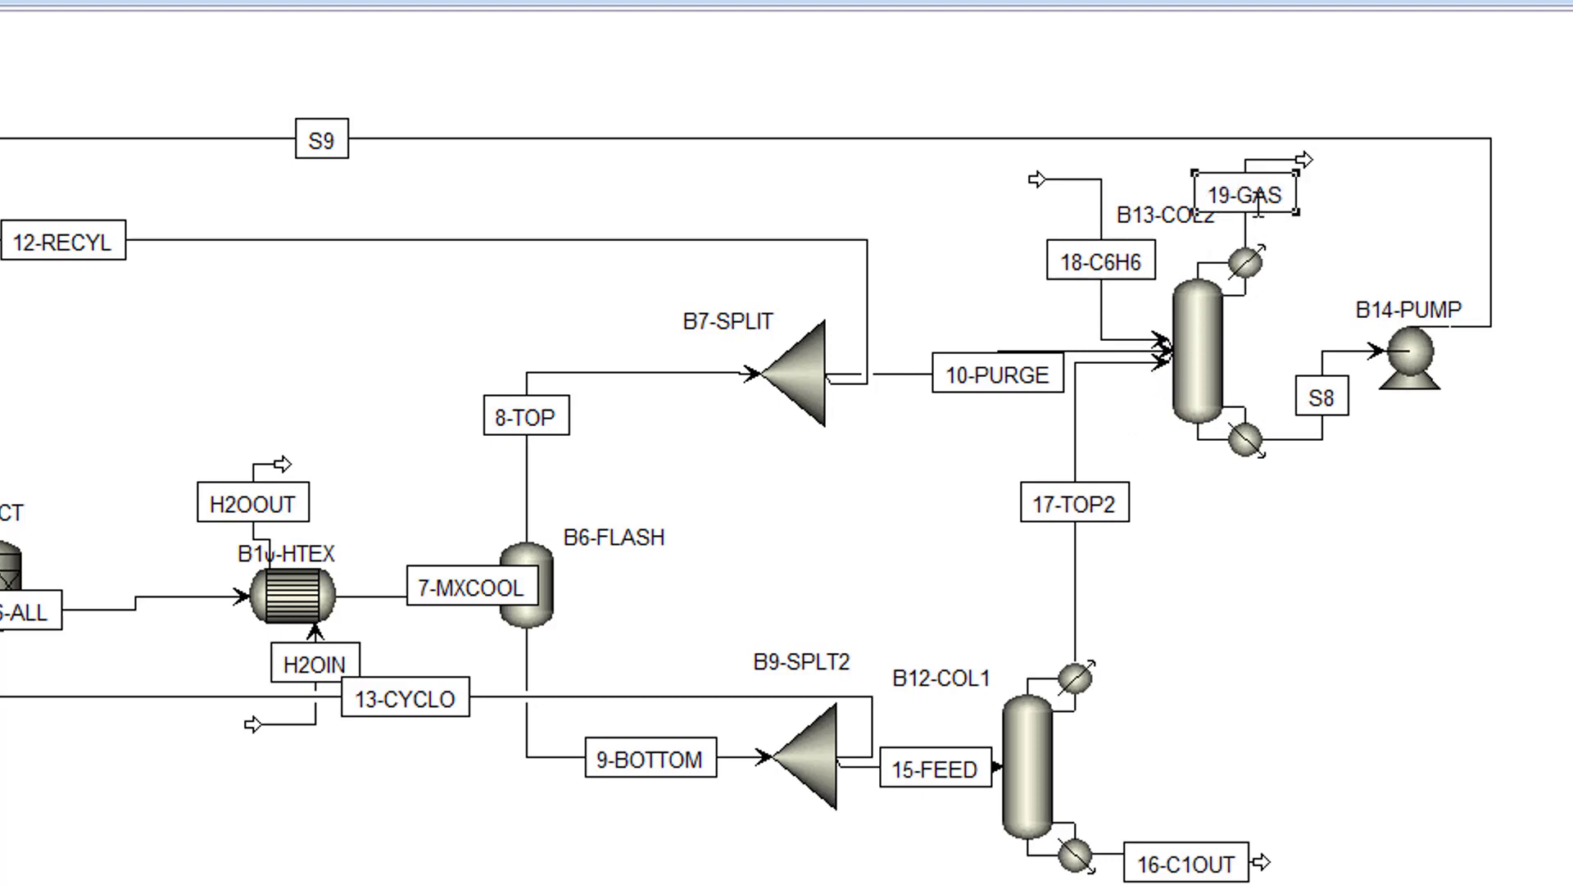
key(Return)
click(1286, 495)
click(1335, 398)
text(20-)
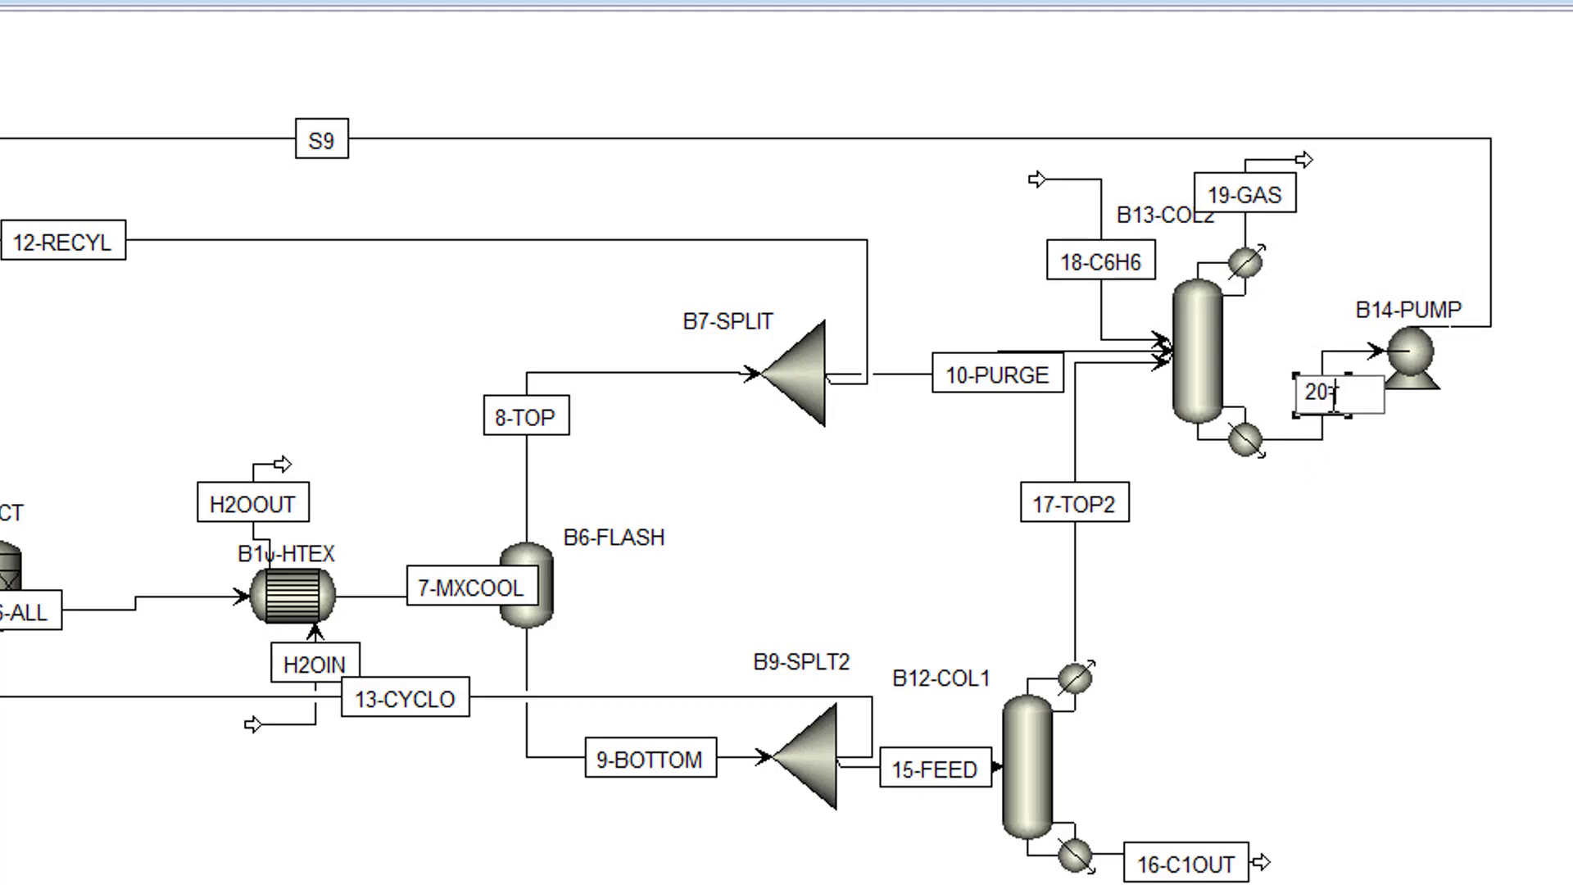
text(C2OUT)
key(Return)
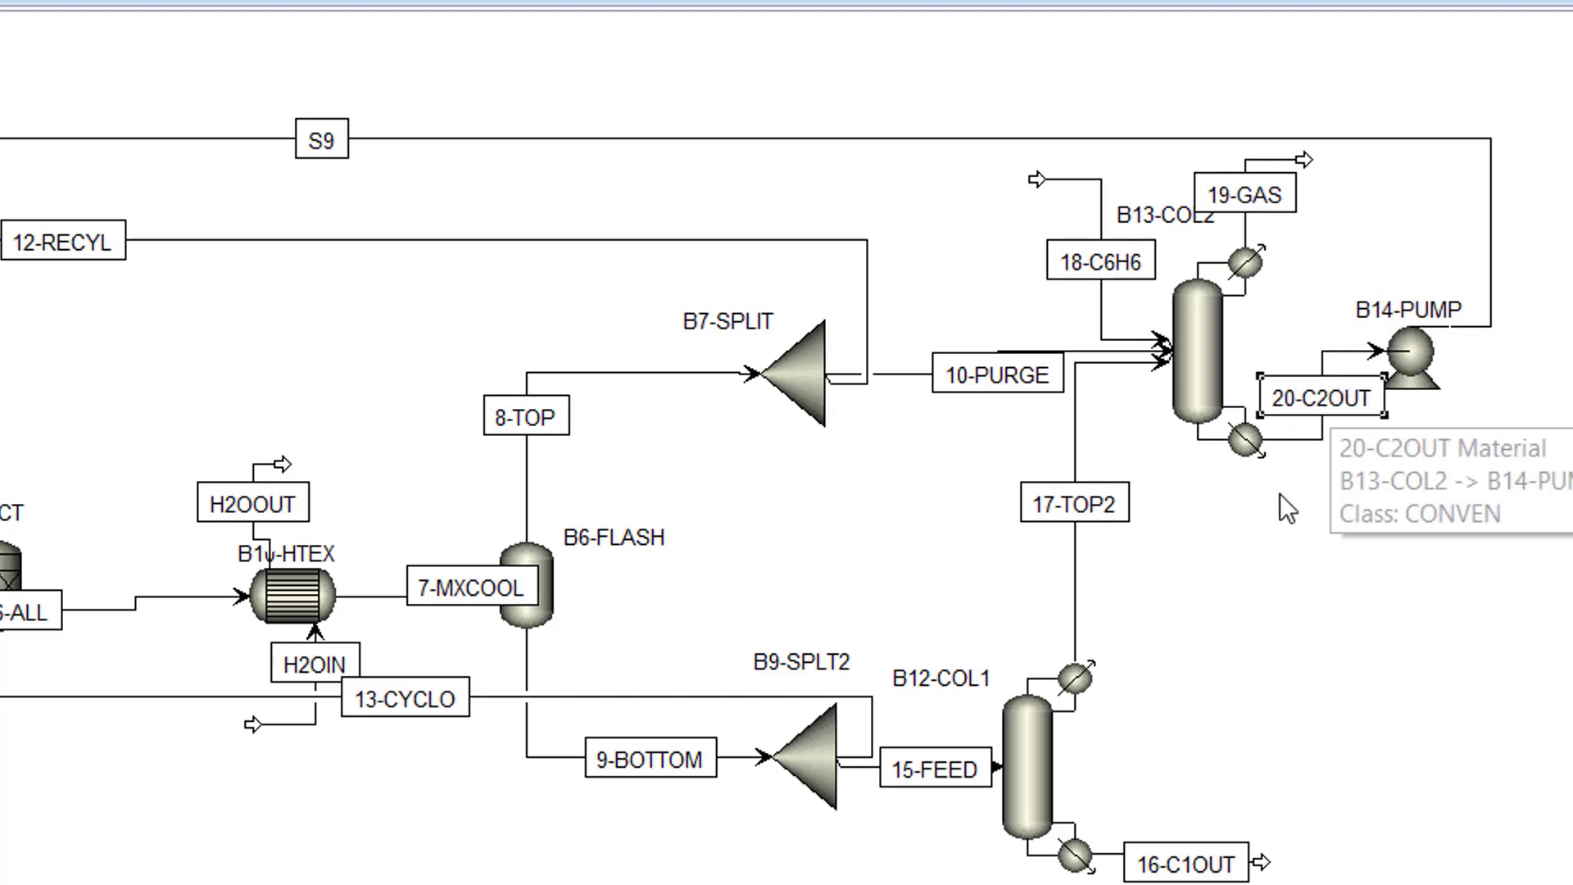
click(1276, 518)
click(324, 139)
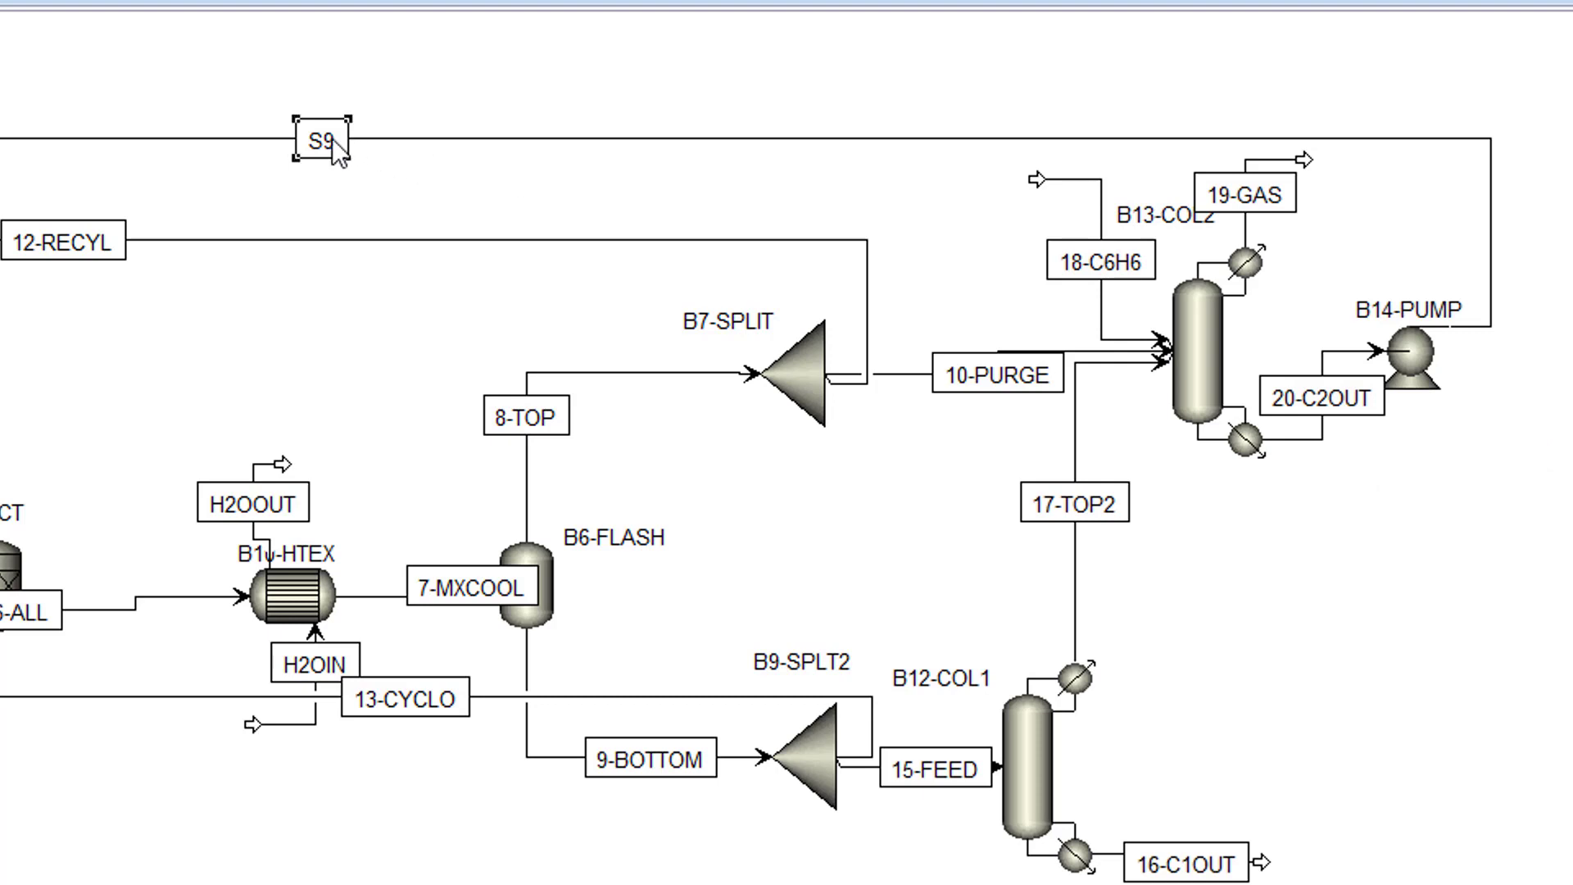
text(21-R)
text(CYL3)
key(Return)
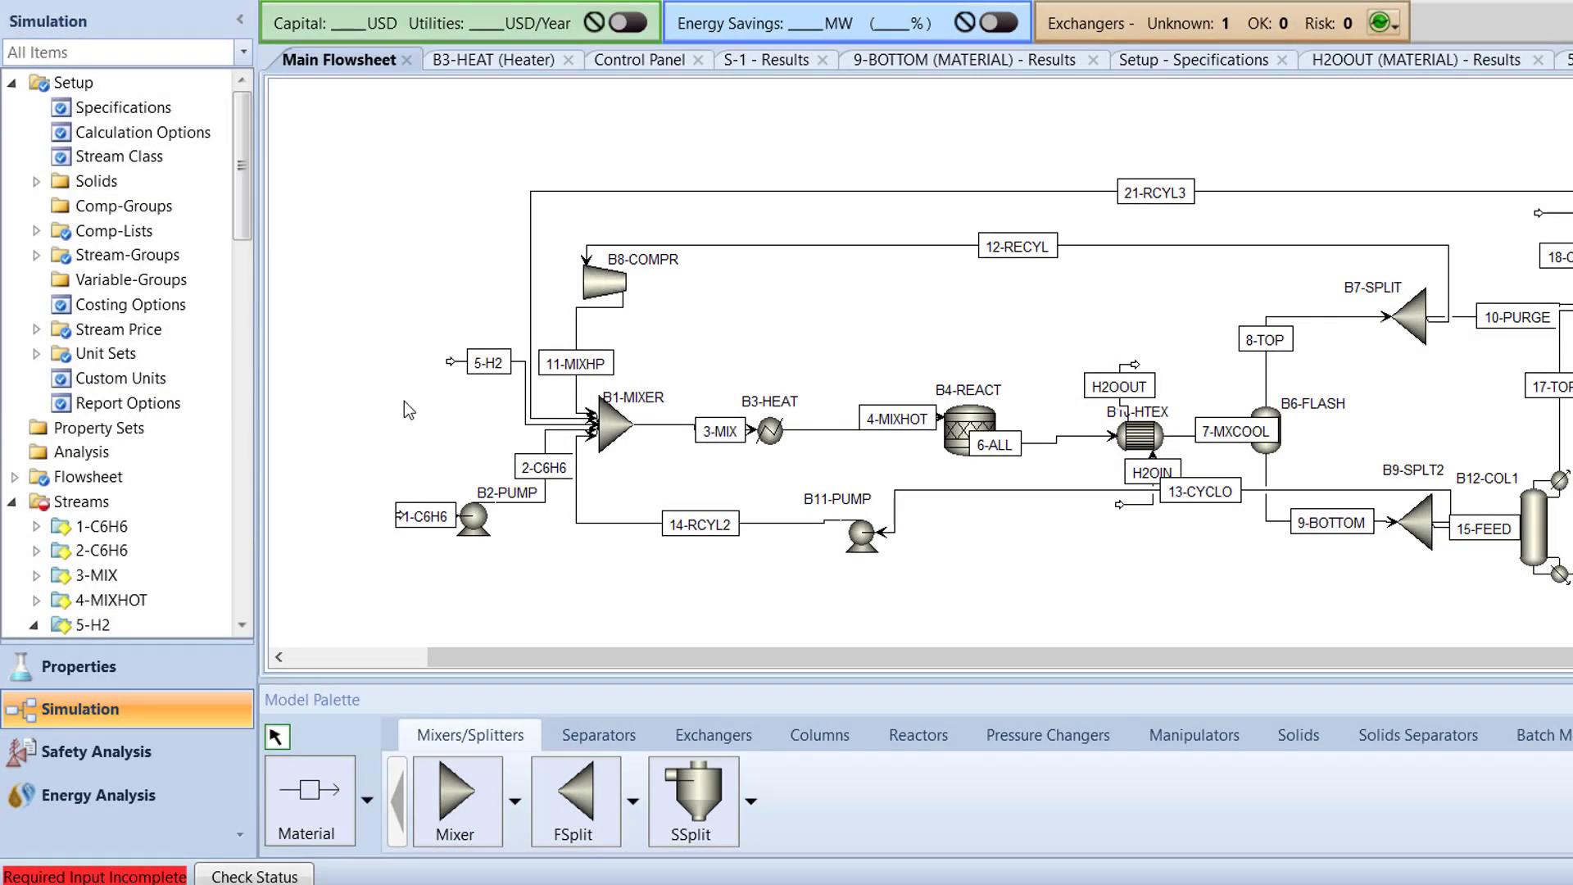
- Give splitter B9-SPLT2 a 0.3 split fraction to stream 13-CYCLO
drag(249, 221, 249, 497)
double_click(160, 460)
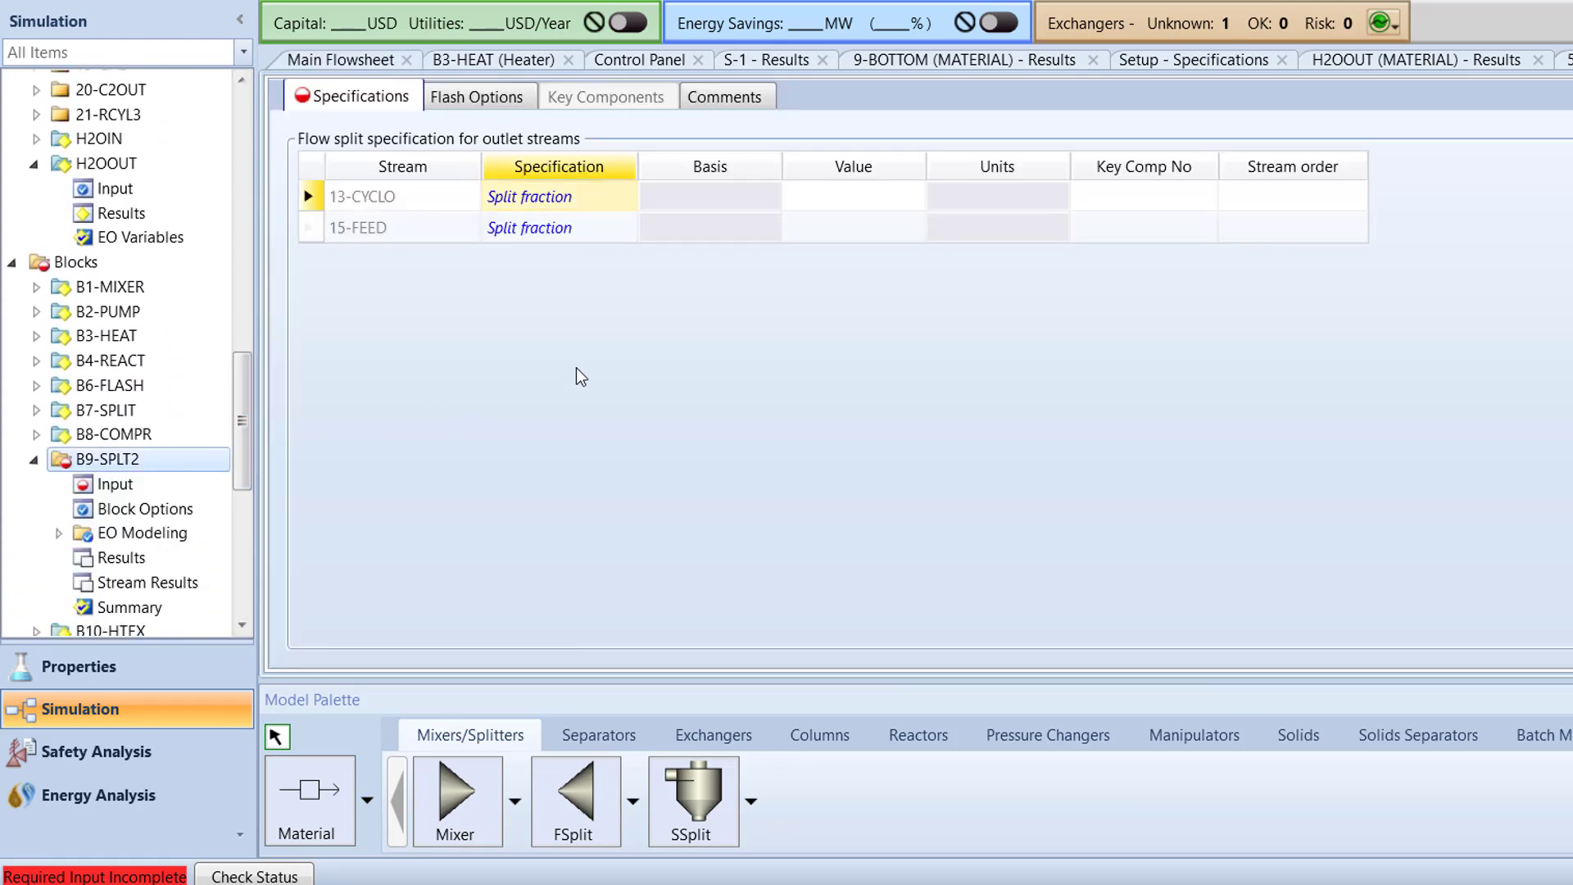
click(819, 211)
text(0.3)
key(Tab)
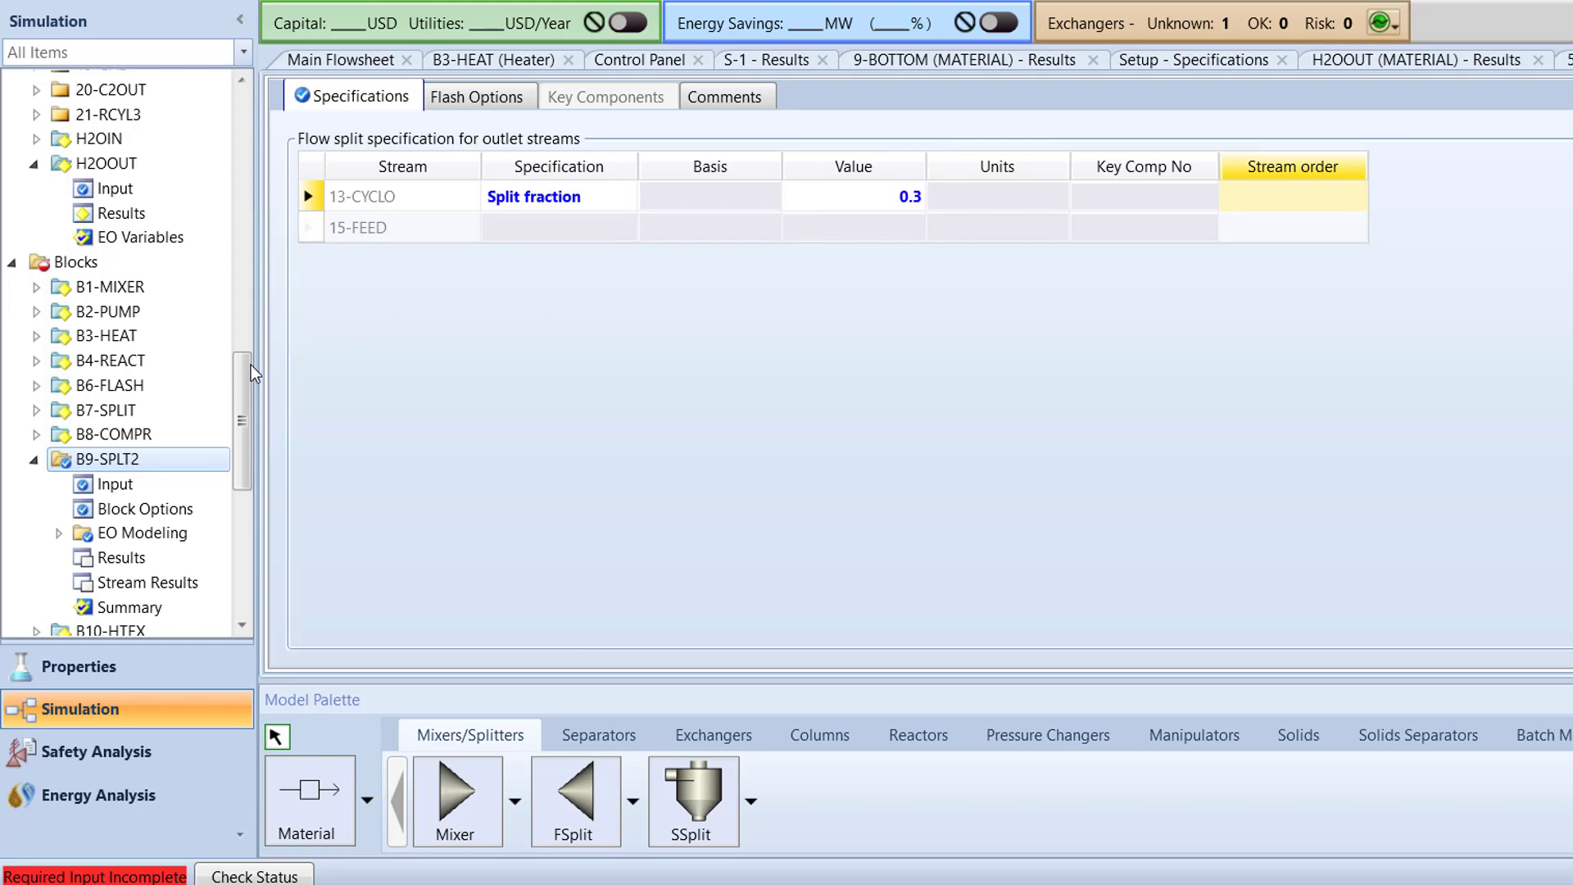
- Set B11-PUMP's discharge pressure to 23 bar
scroll(191, 455, down, 3)
click(185, 457)
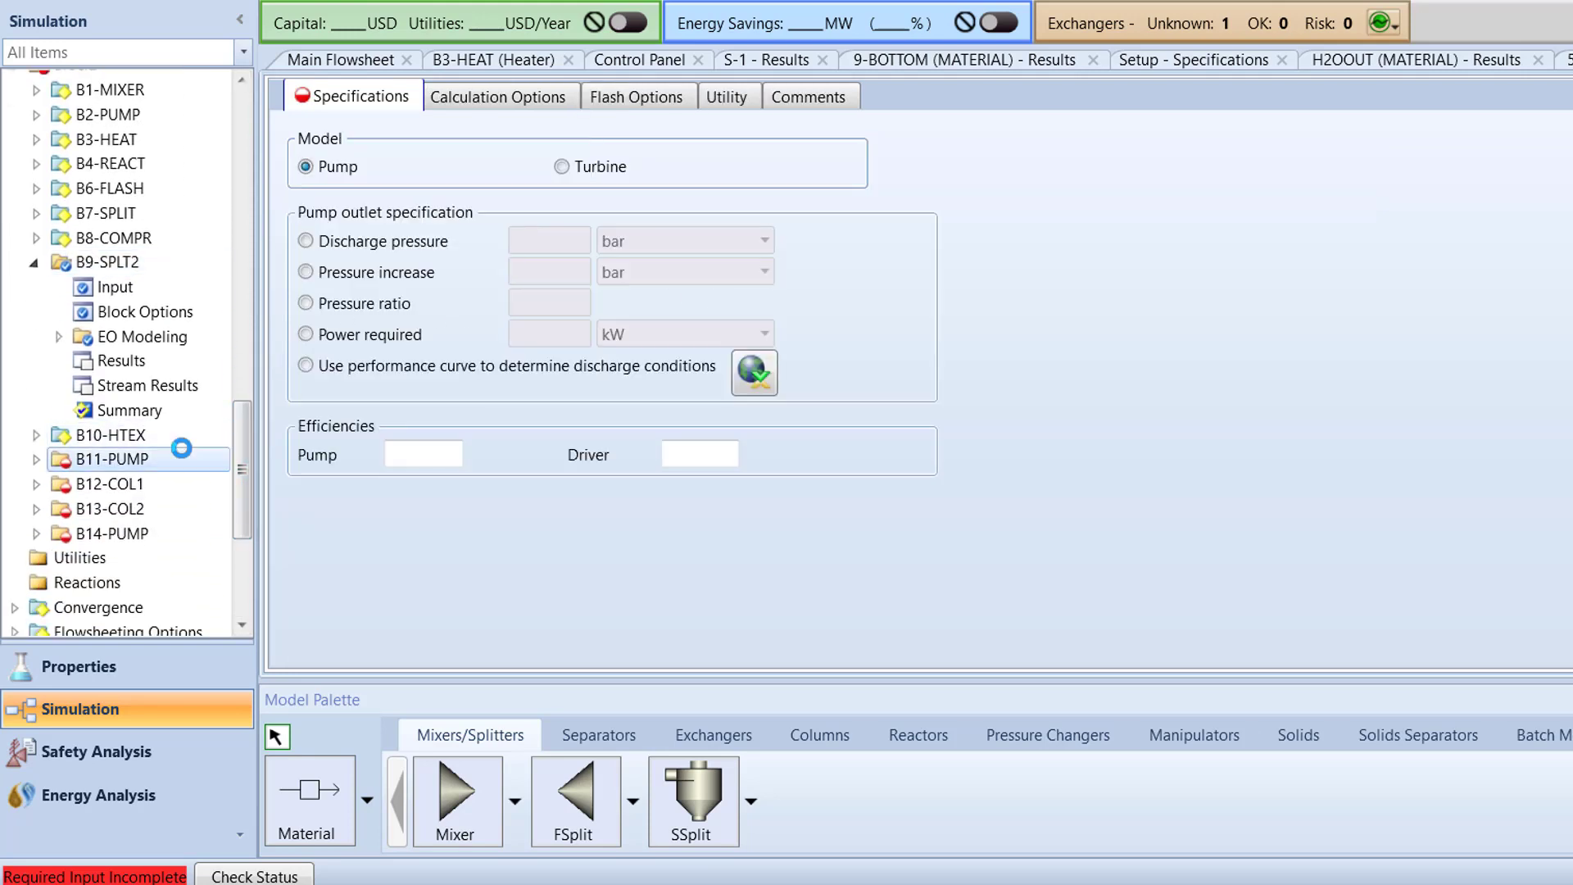
click(306, 241)
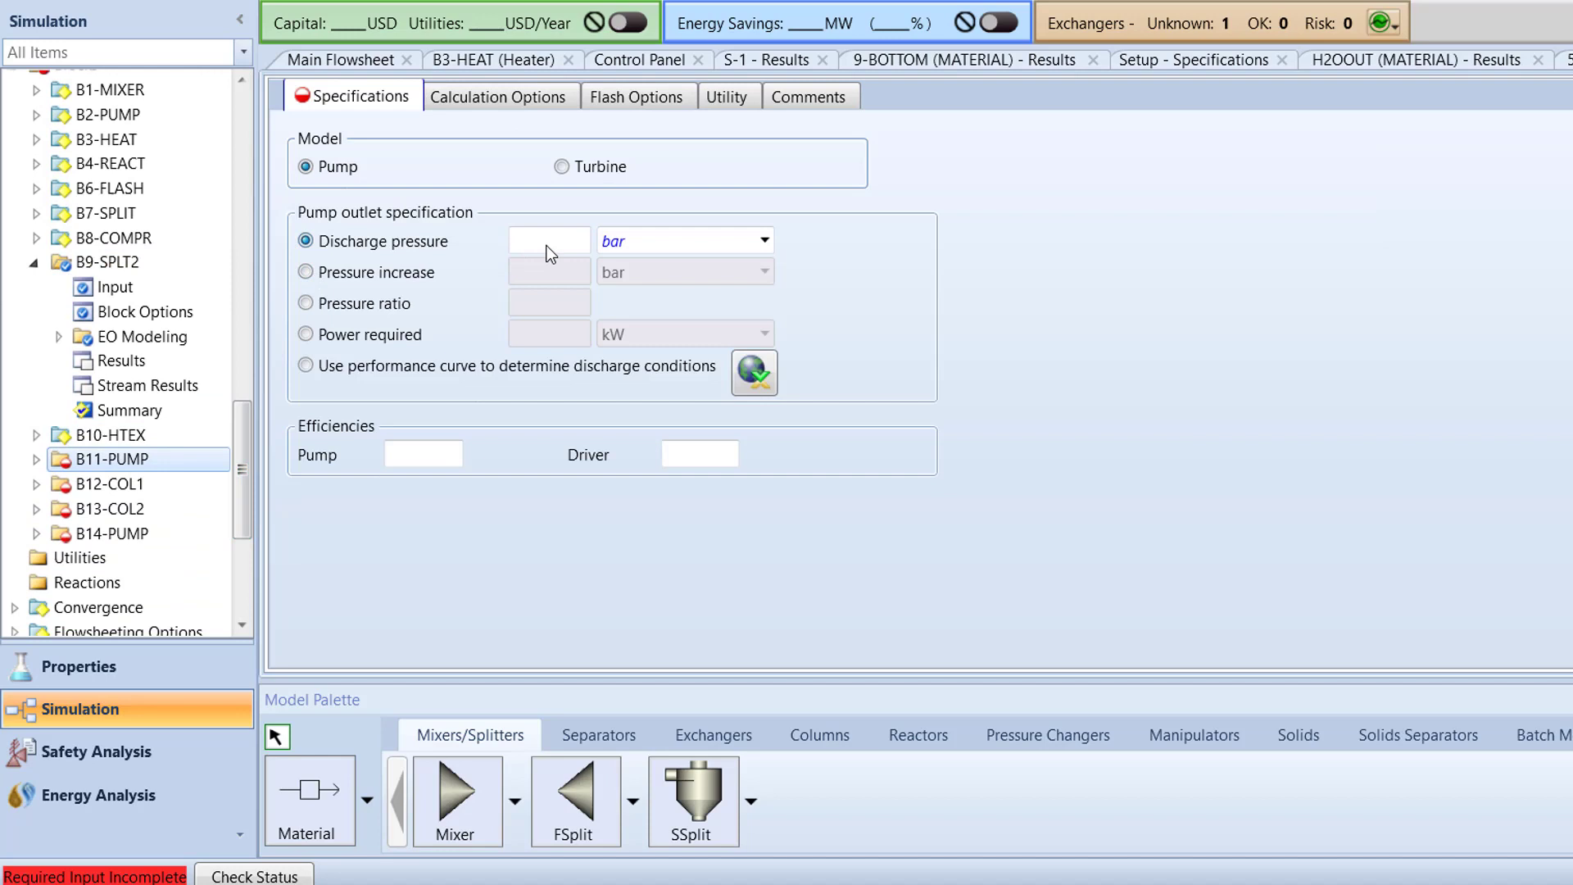
click(549, 242)
text(23)
click(924, 258)
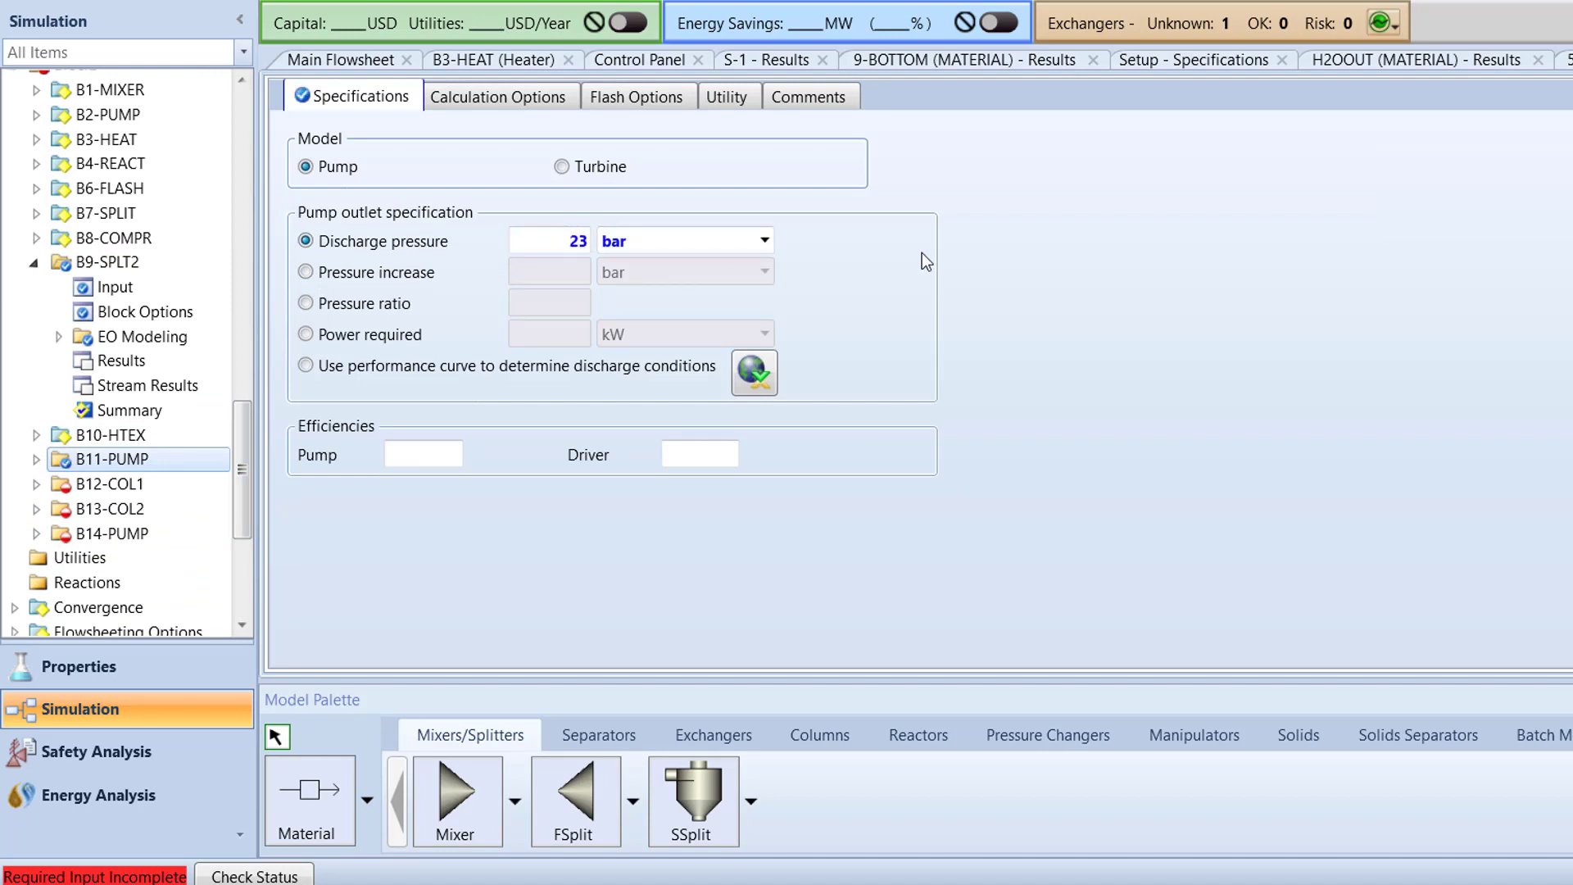
- Give column B12-COL1 15 stages and a Partial-Vapor condenser
double_click(189, 476)
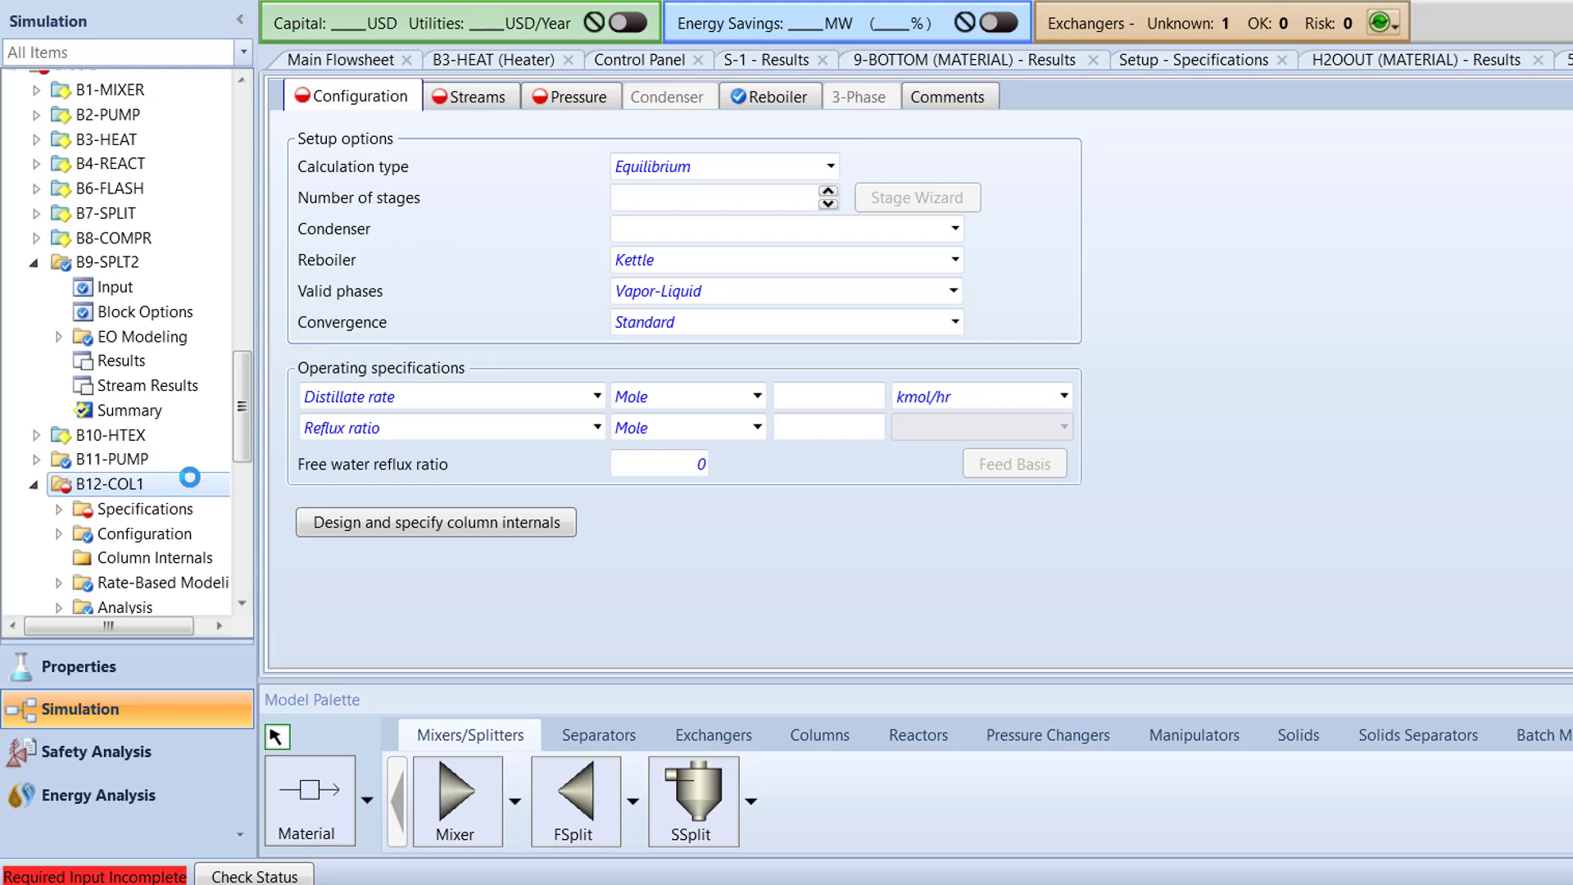
click(675, 200)
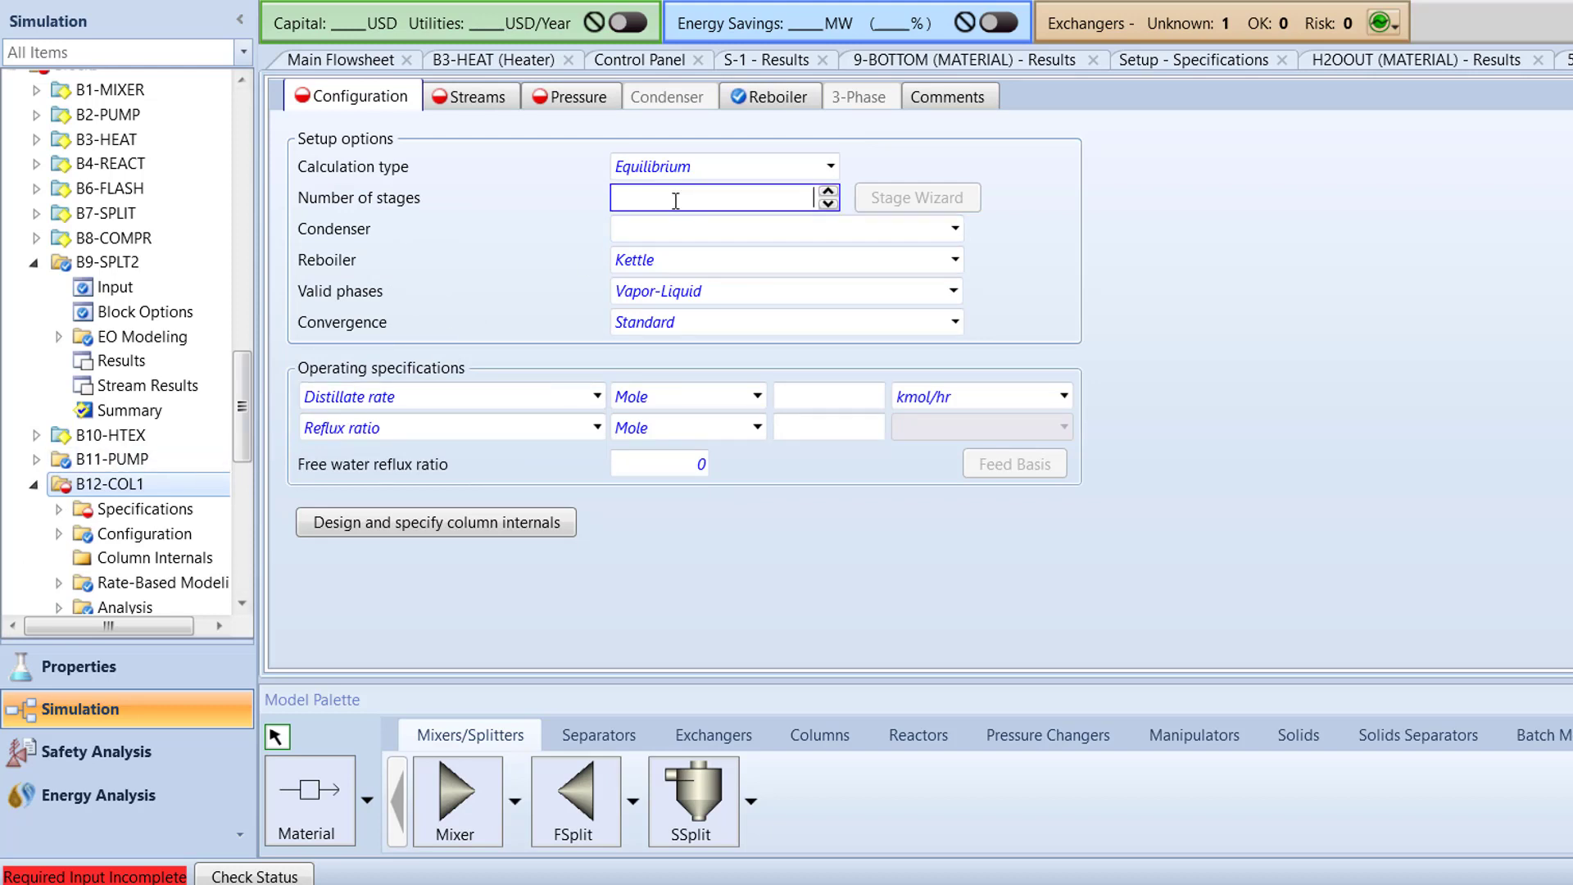
text(15)
key(Return)
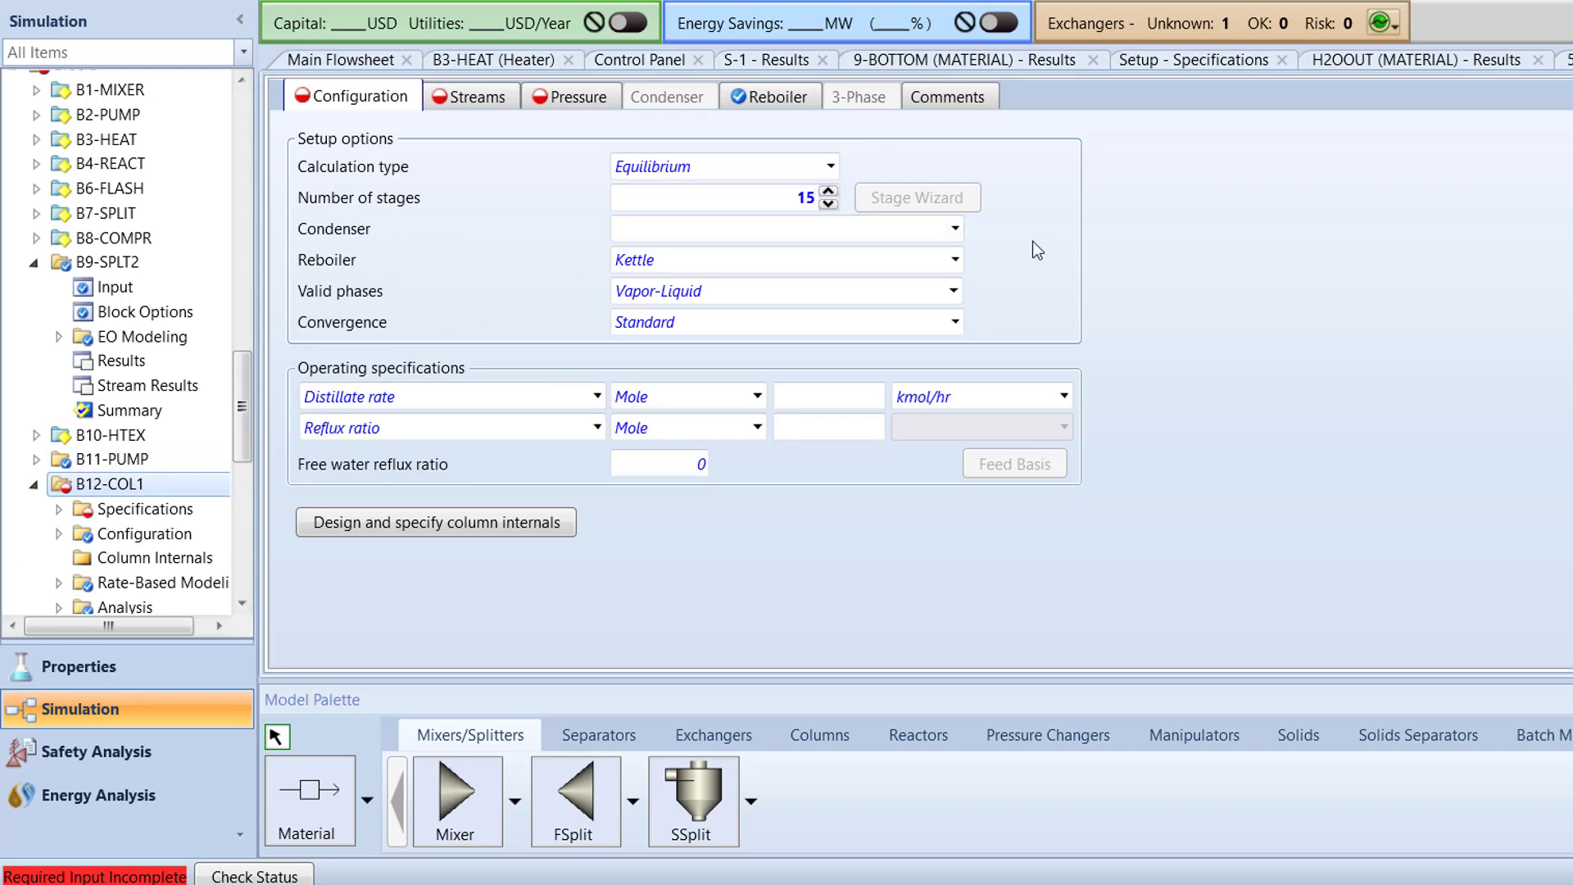
click(956, 229)
click(941, 277)
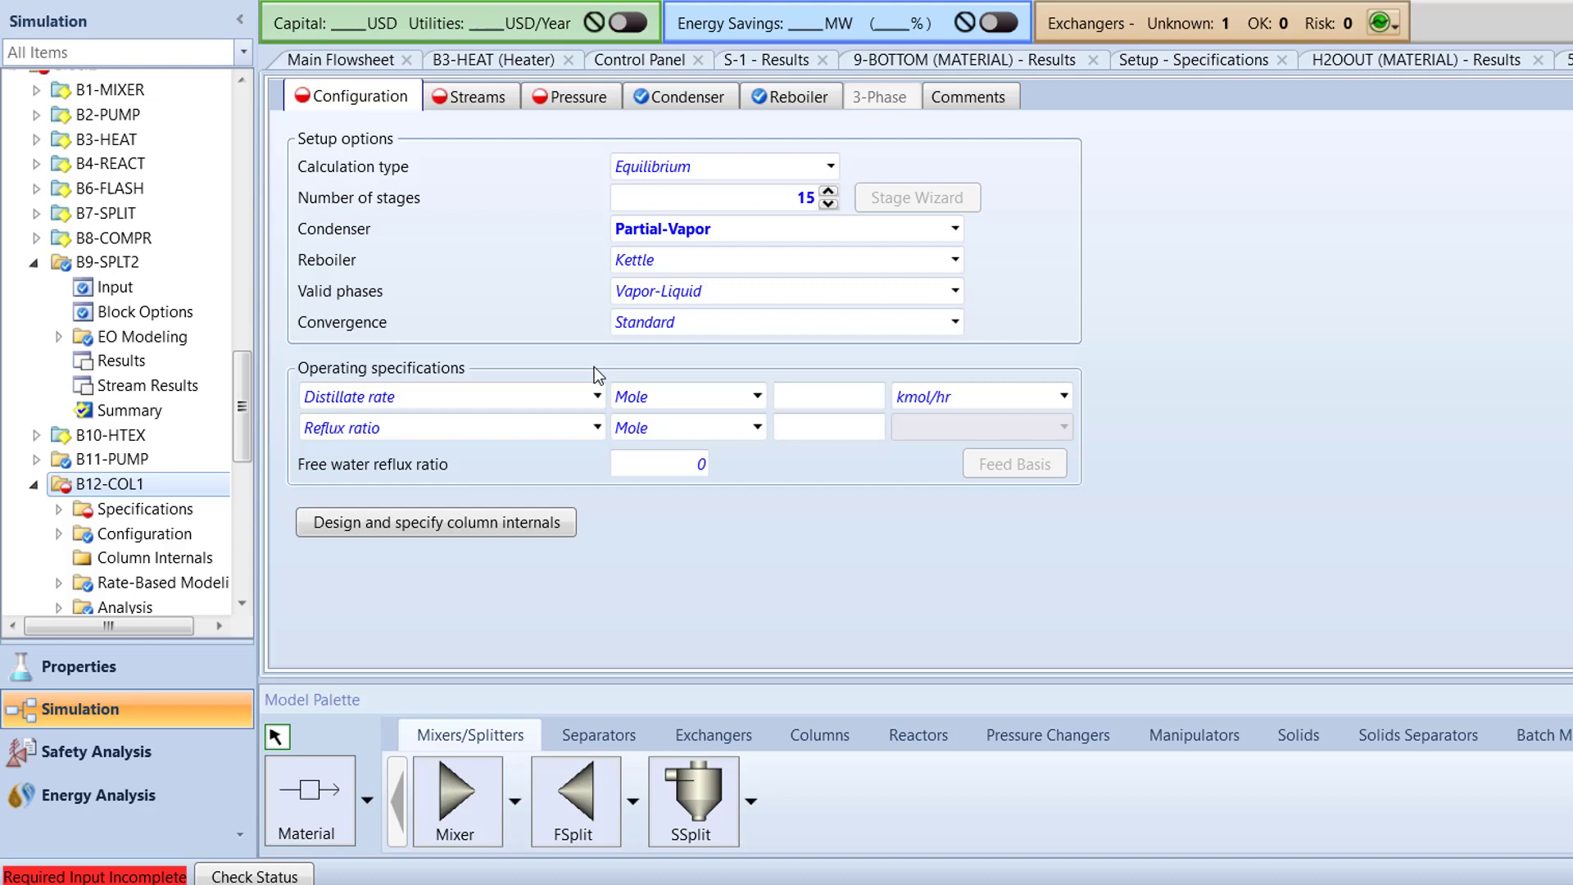
- Specify B12-COL1 by bottoms-to-feed ratio 0.96 and reflux ratio 1.2
click(597, 396)
click(501, 580)
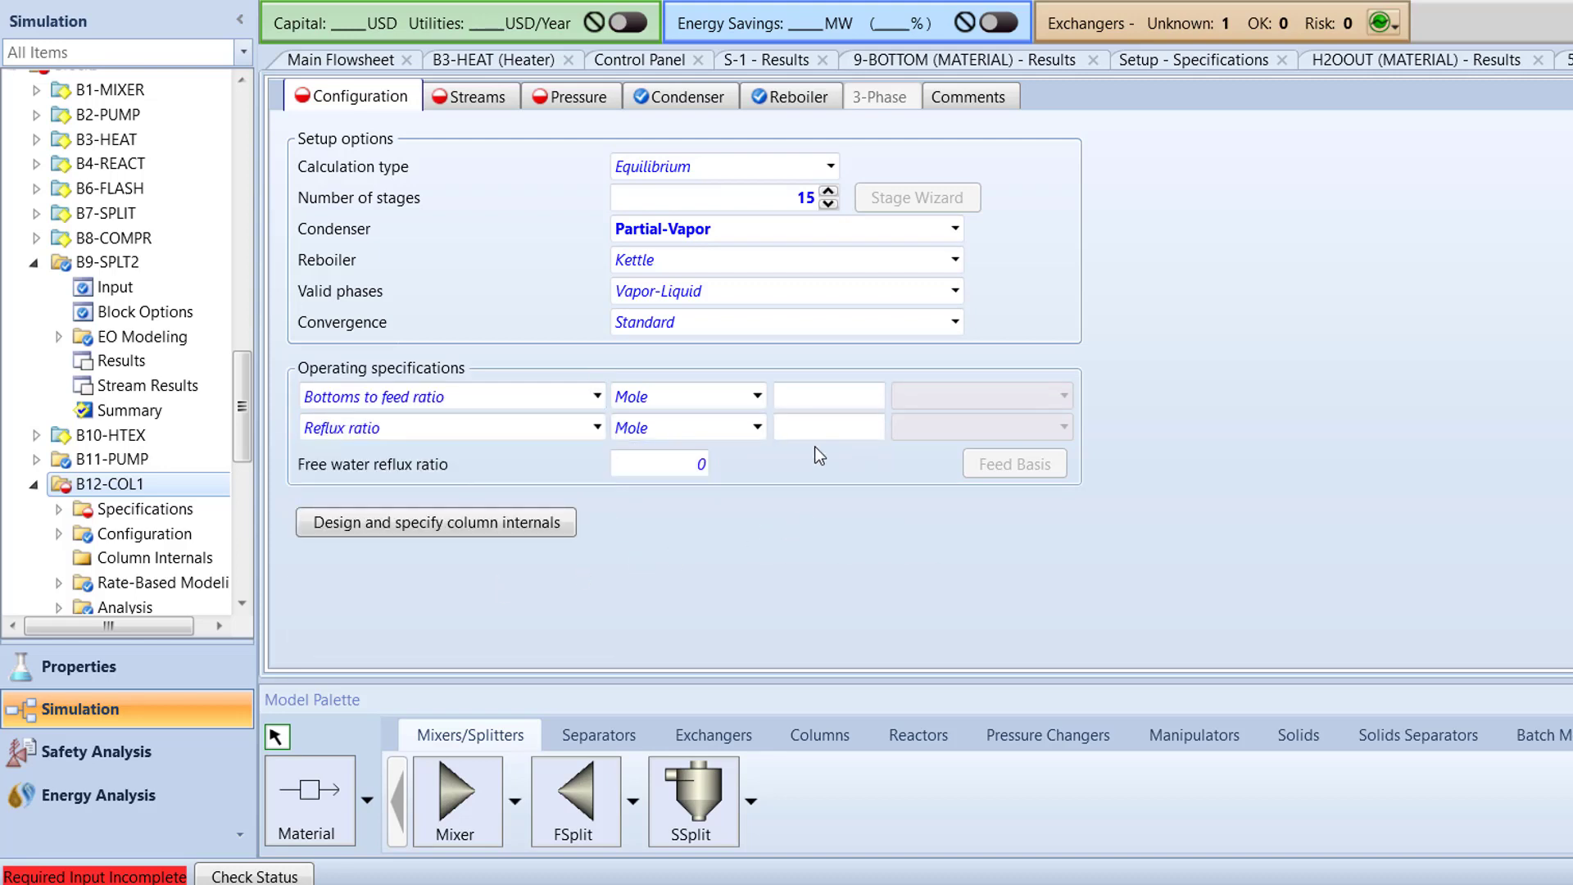
click(817, 398)
text(0.96)
key(Return)
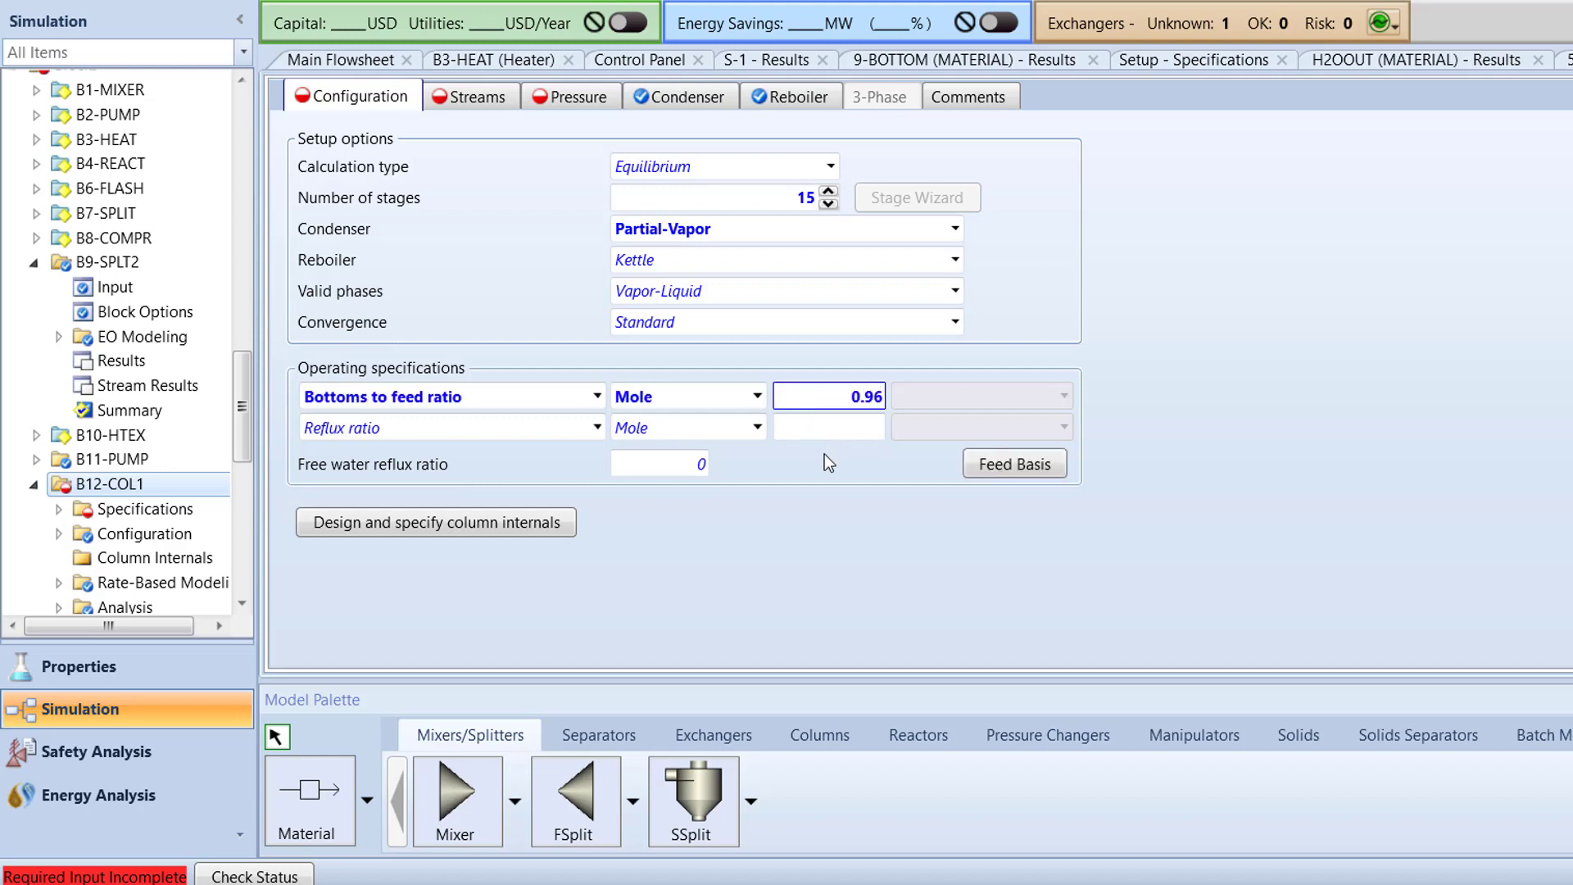
click(824, 455)
click(825, 427)
text(1.2)
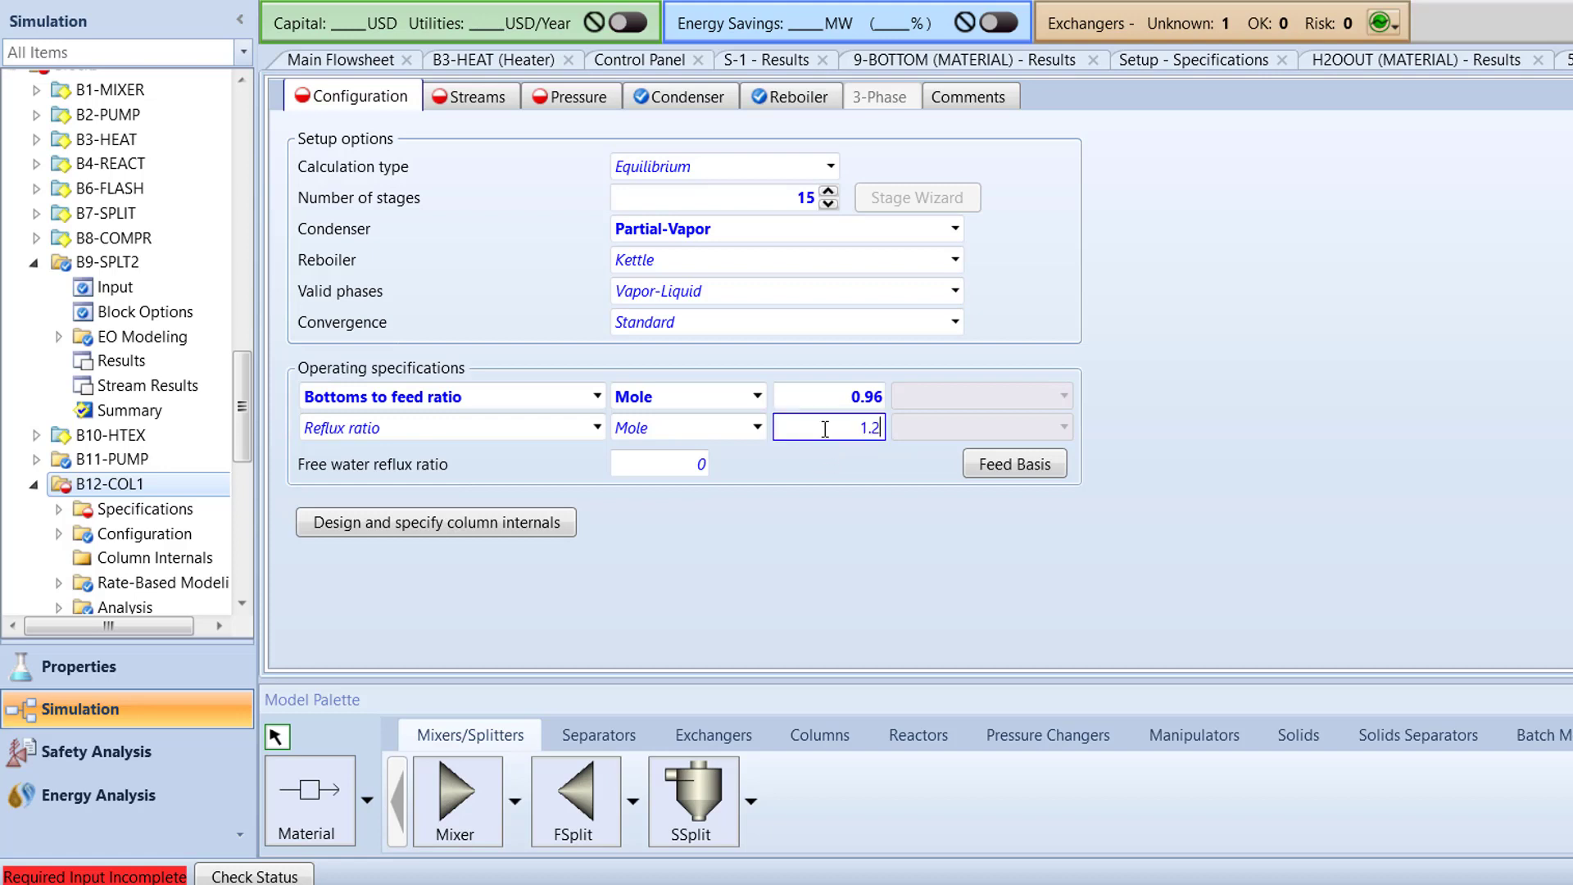
key(Return)
- Finish the reflux ratio entry and feed 15-FEED to B12-COL1 at stage 8
click(830, 472)
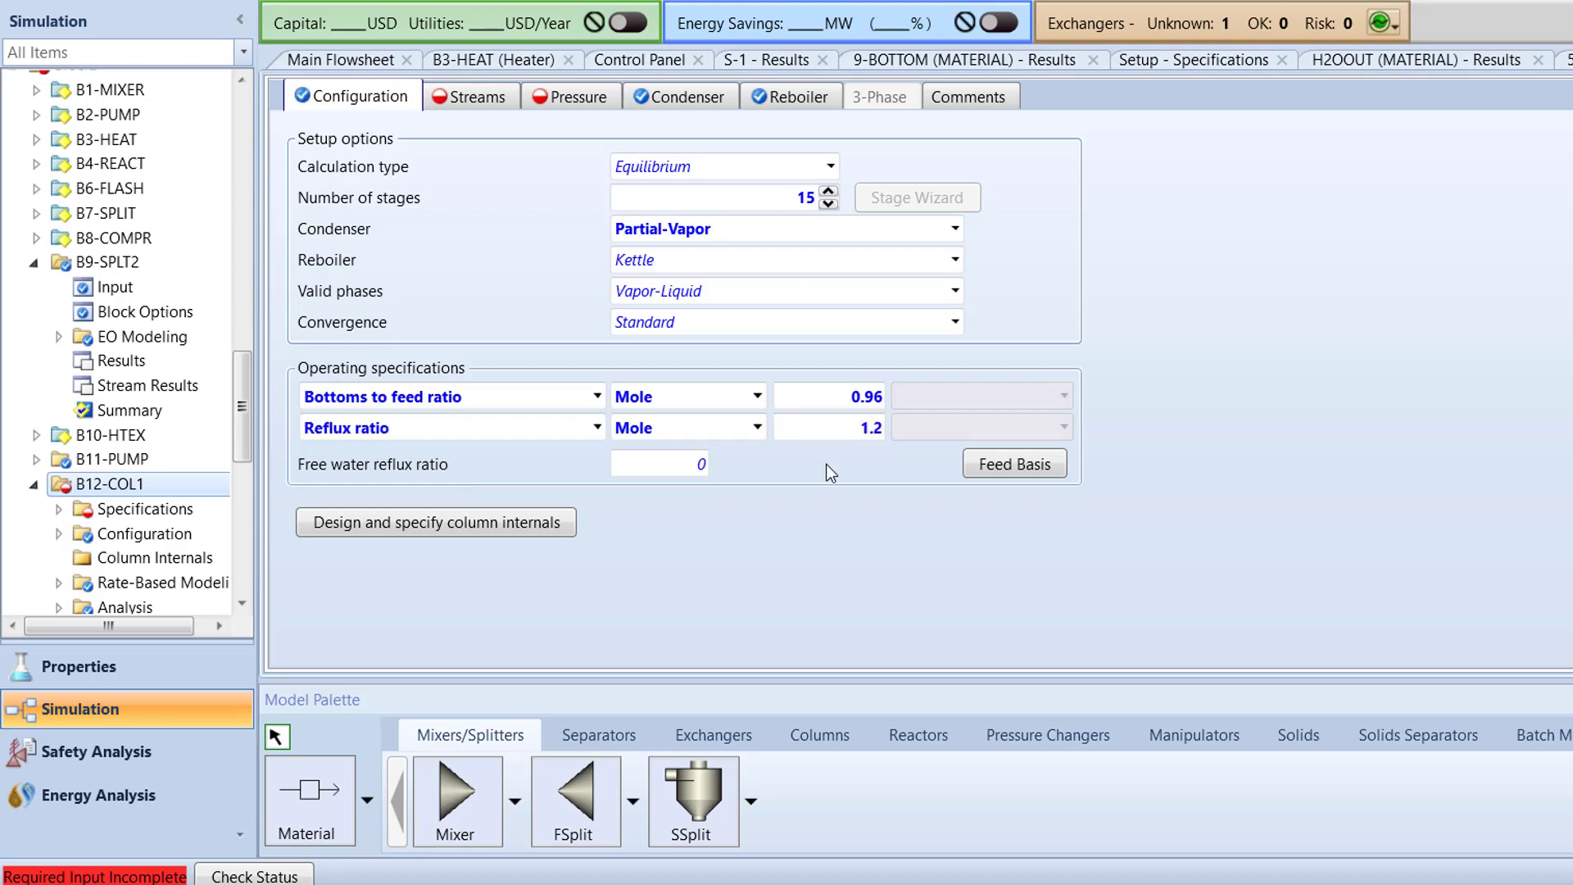
click(505, 107)
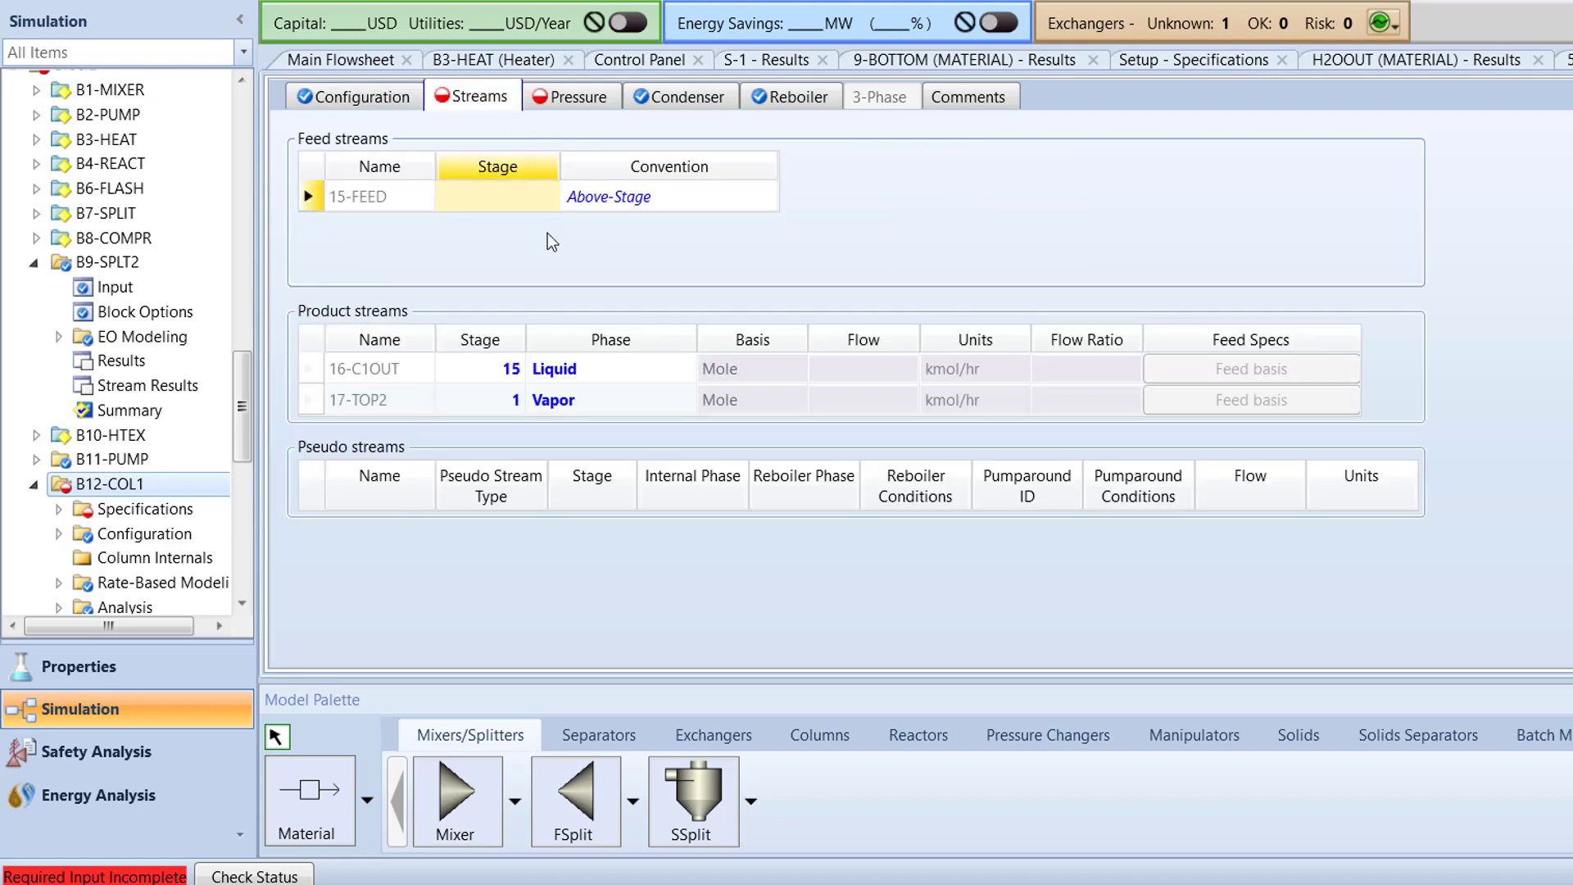
click(505, 197)
text(8)
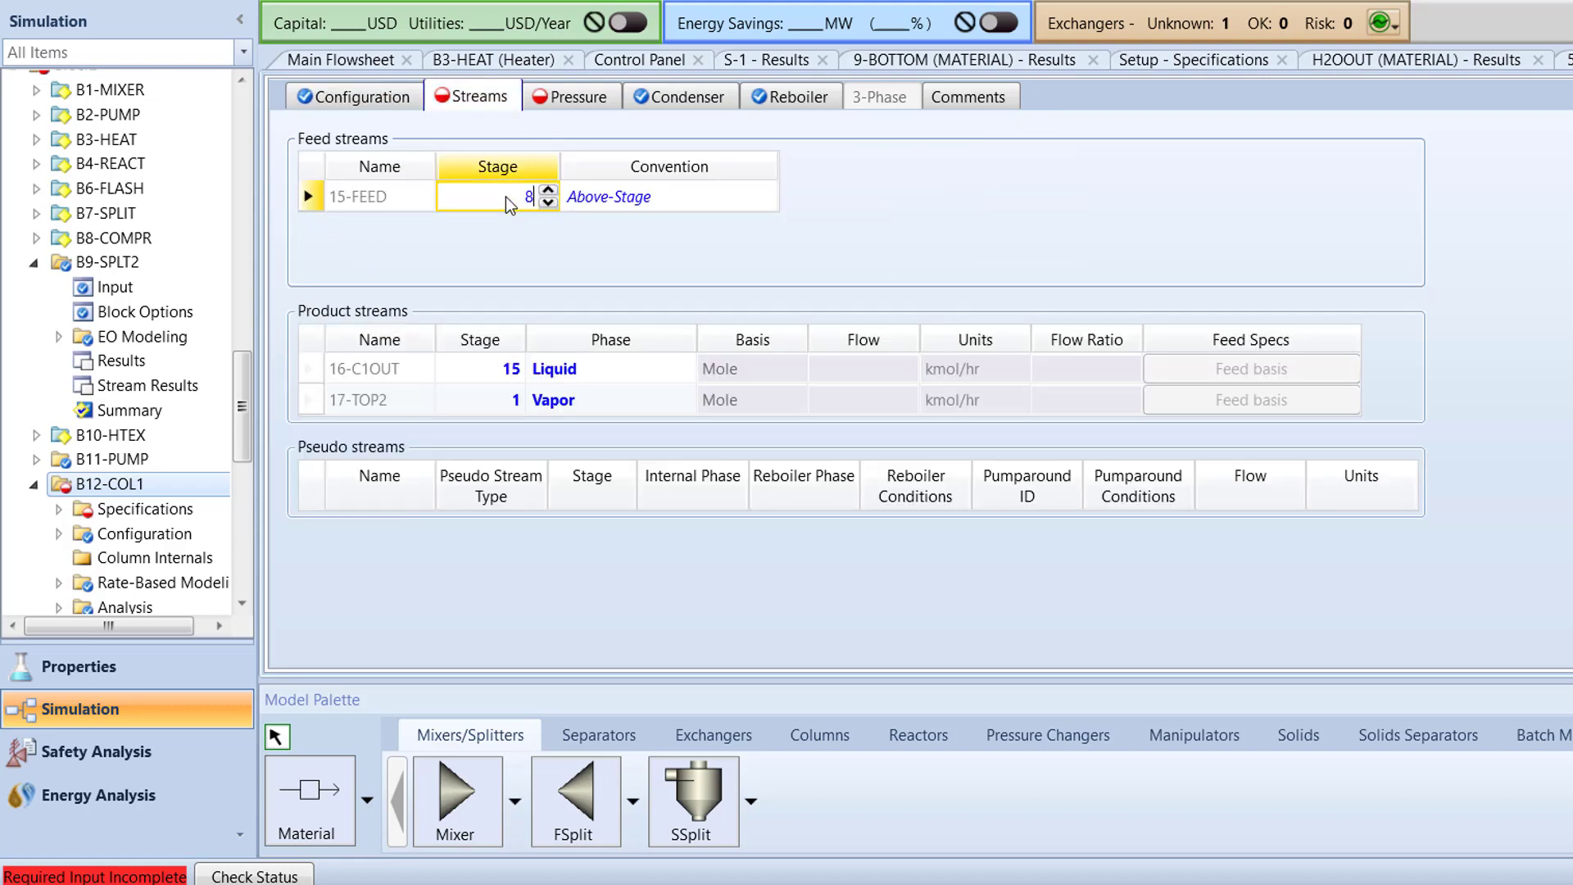
key(Return)
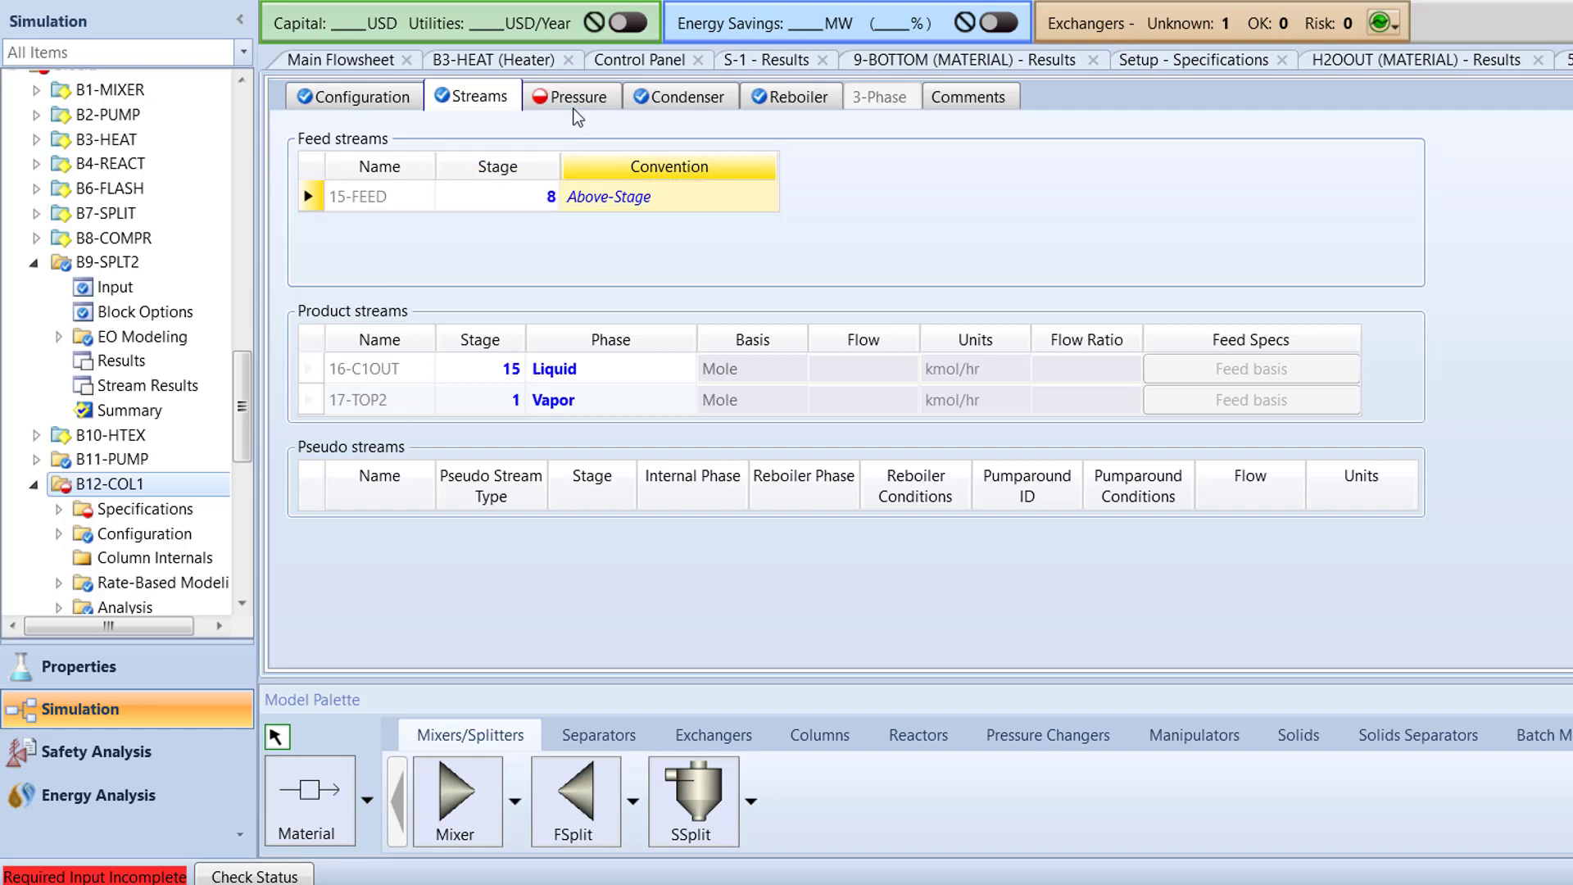
- Set B12-COL1's condenser pressure to 9.8 bar and stage 2 pressure to 10 bar
click(574, 103)
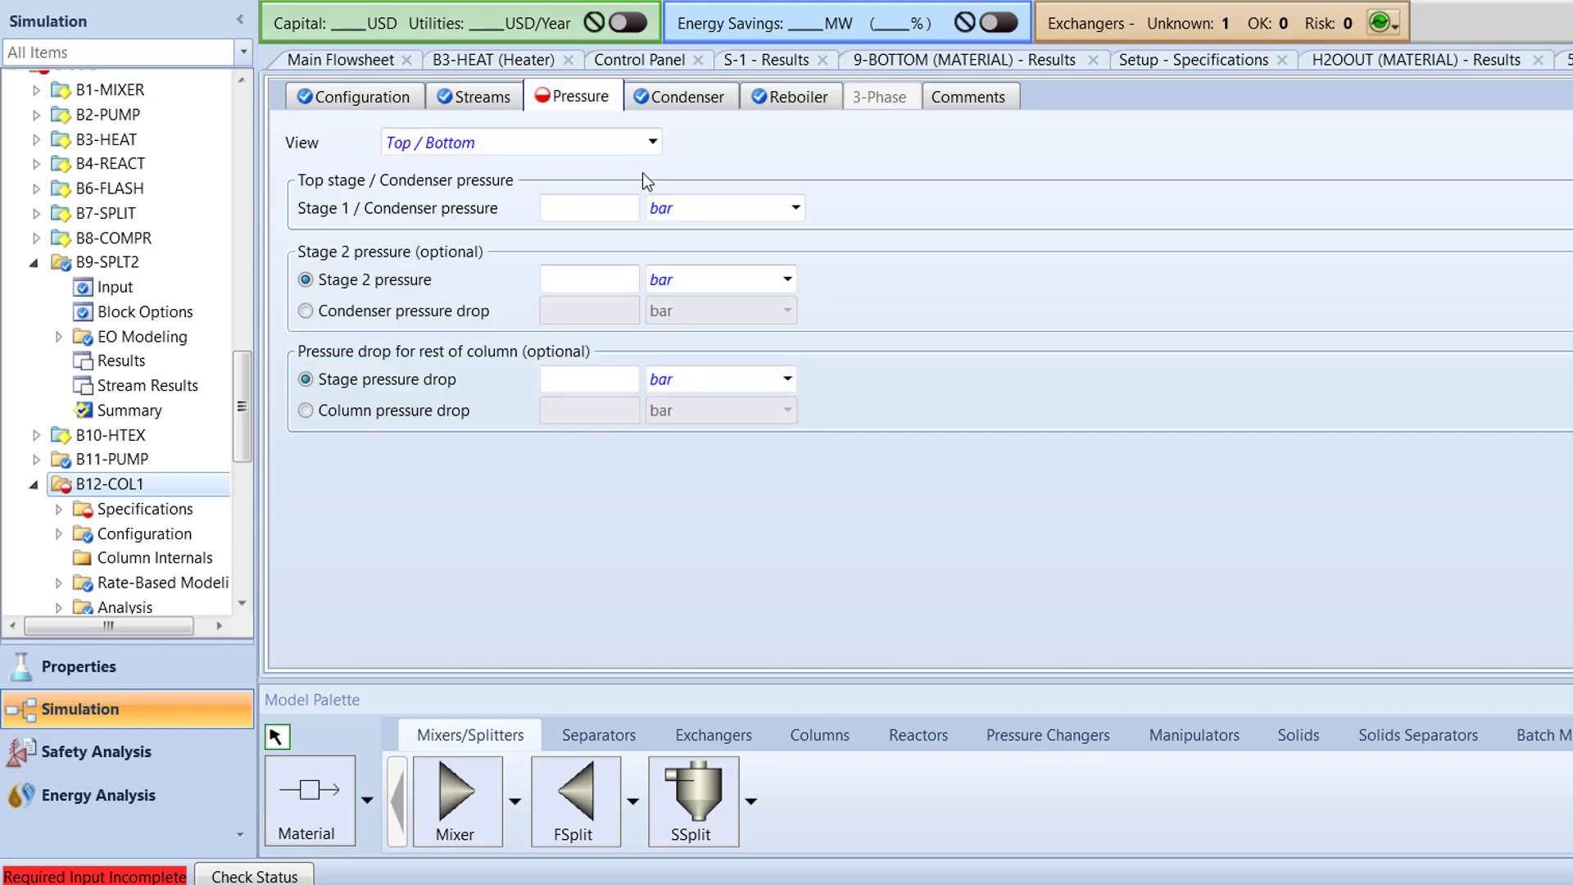
click(606, 209)
text(9.8)
key(Return)
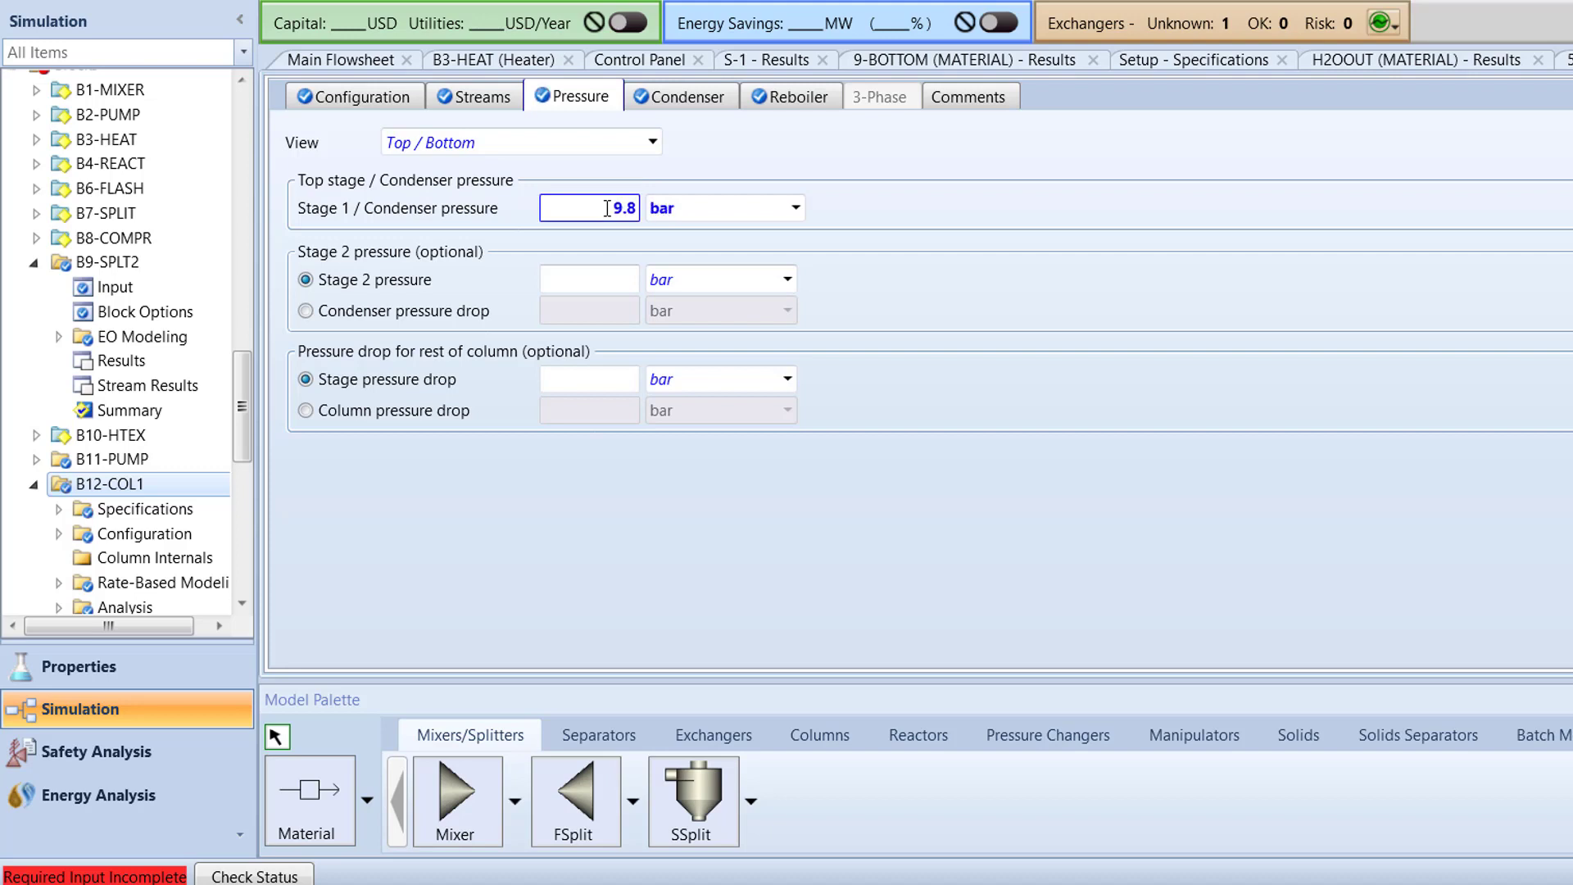
click(607, 238)
click(607, 279)
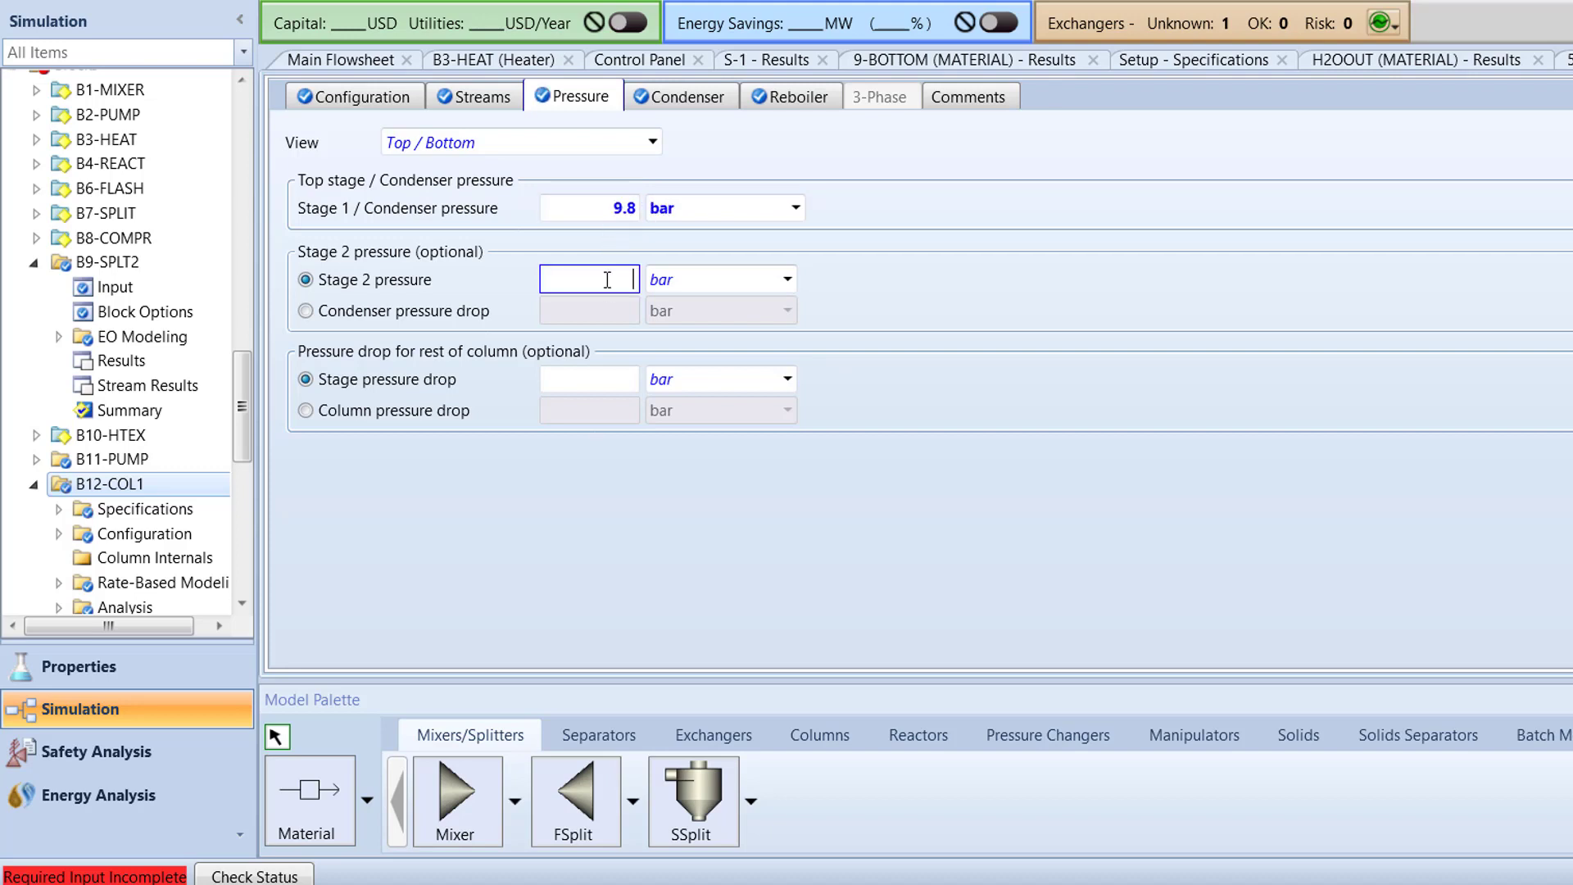
text(10)
key(Return)
- Enter a 0.2 bar pressure drop per stage for B12-COL1
click(604, 348)
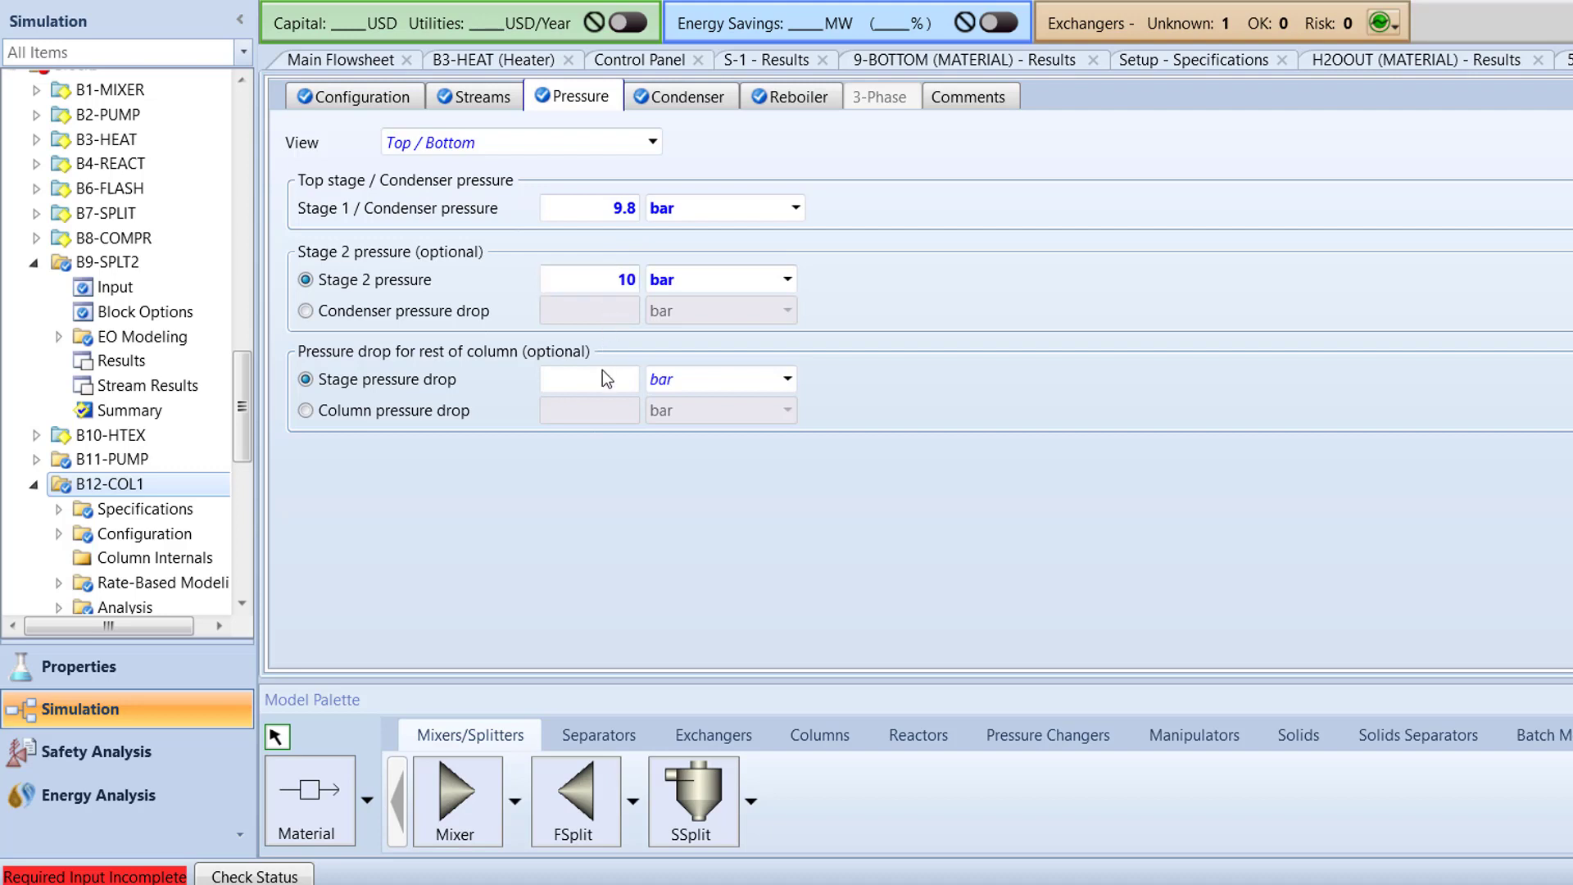
click(605, 376)
text(0.2)
key(Return)
click(571, 483)
drag(252, 421, 248, 492)
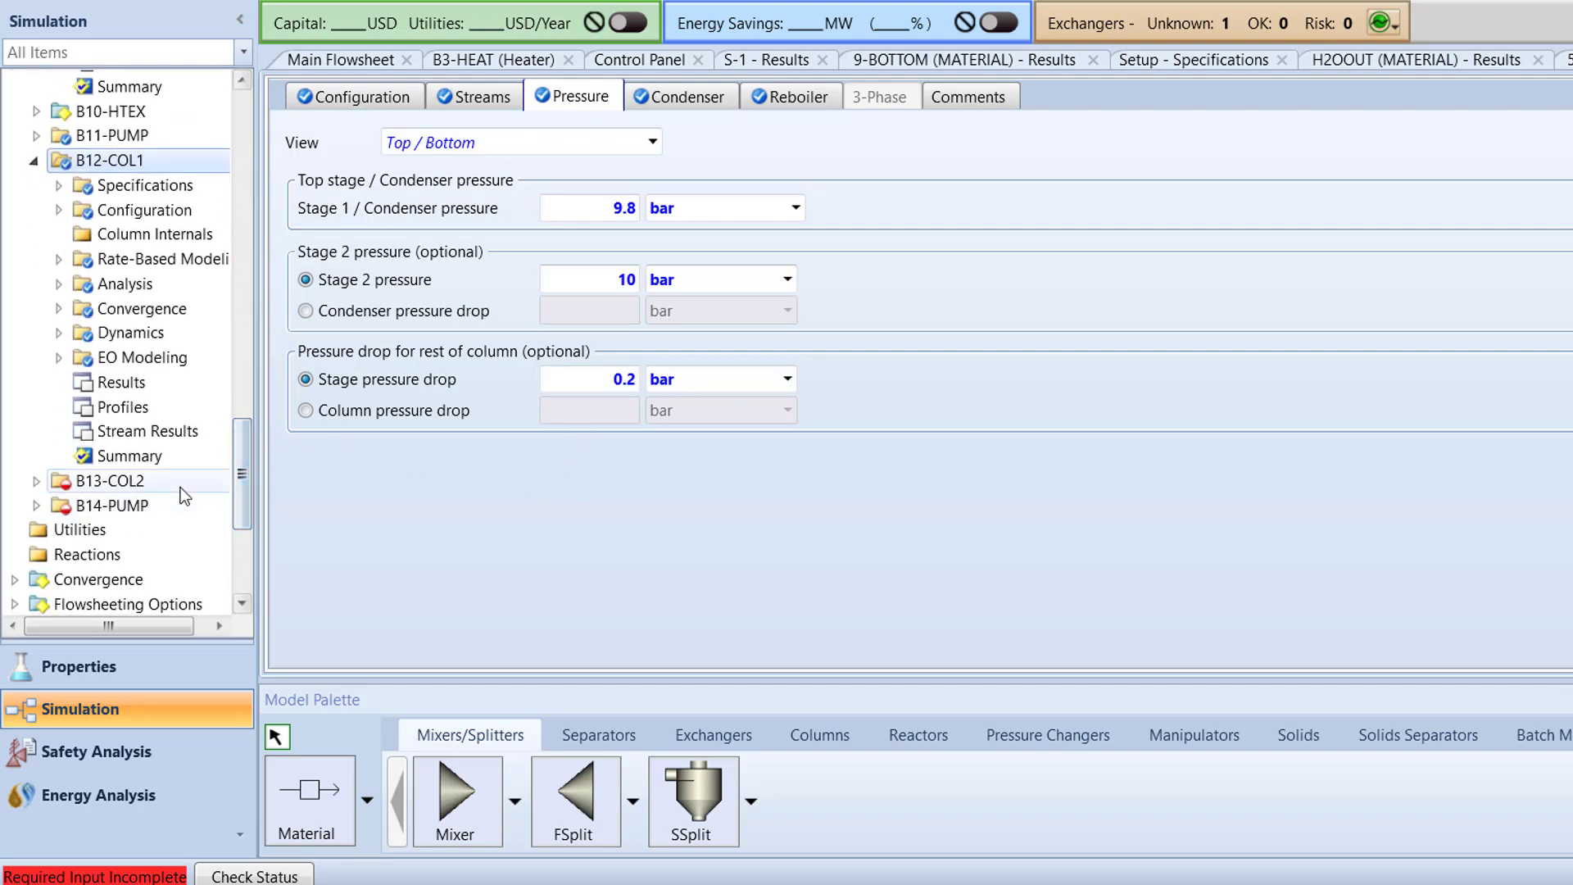
- Configure B13-COL2 with 3 equilibrium stages and condenser type None
click(180, 486)
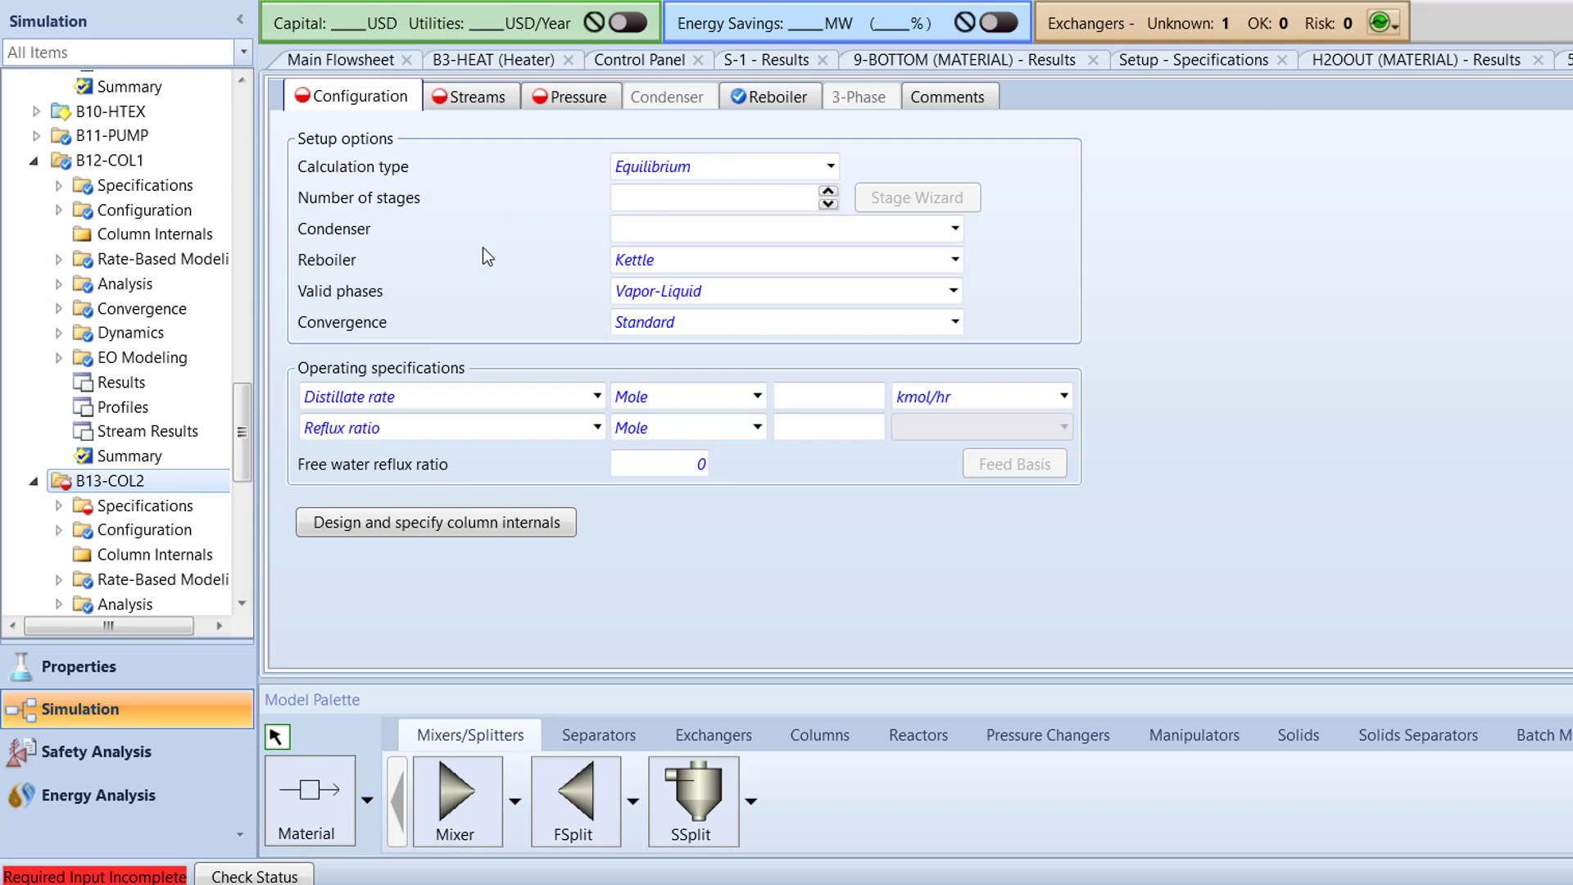
click(662, 199)
text(3)
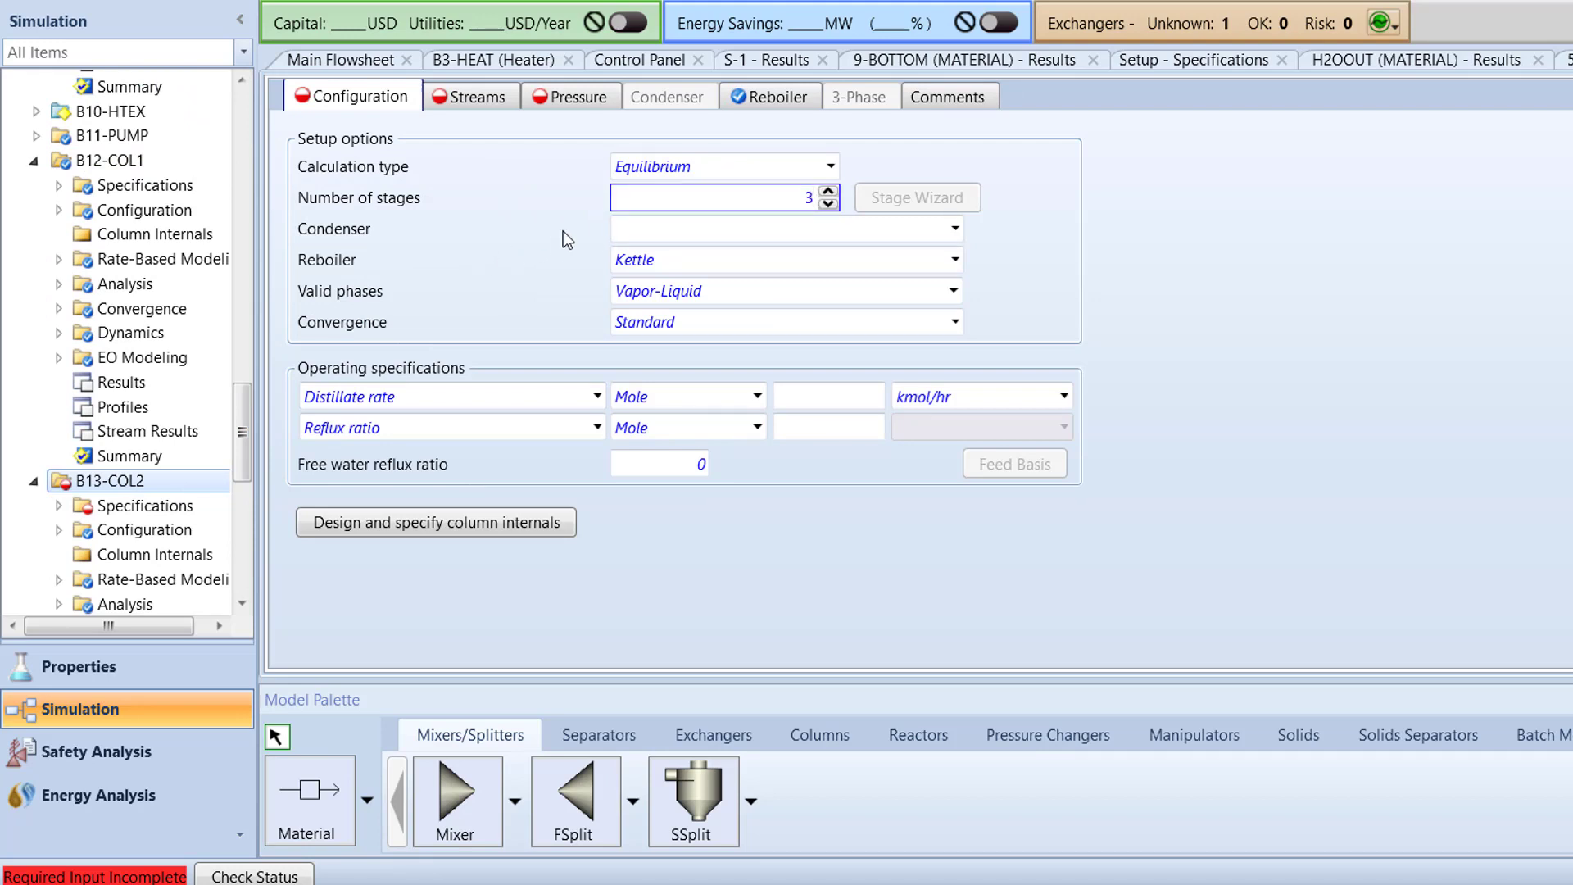
key(Return)
click(955, 229)
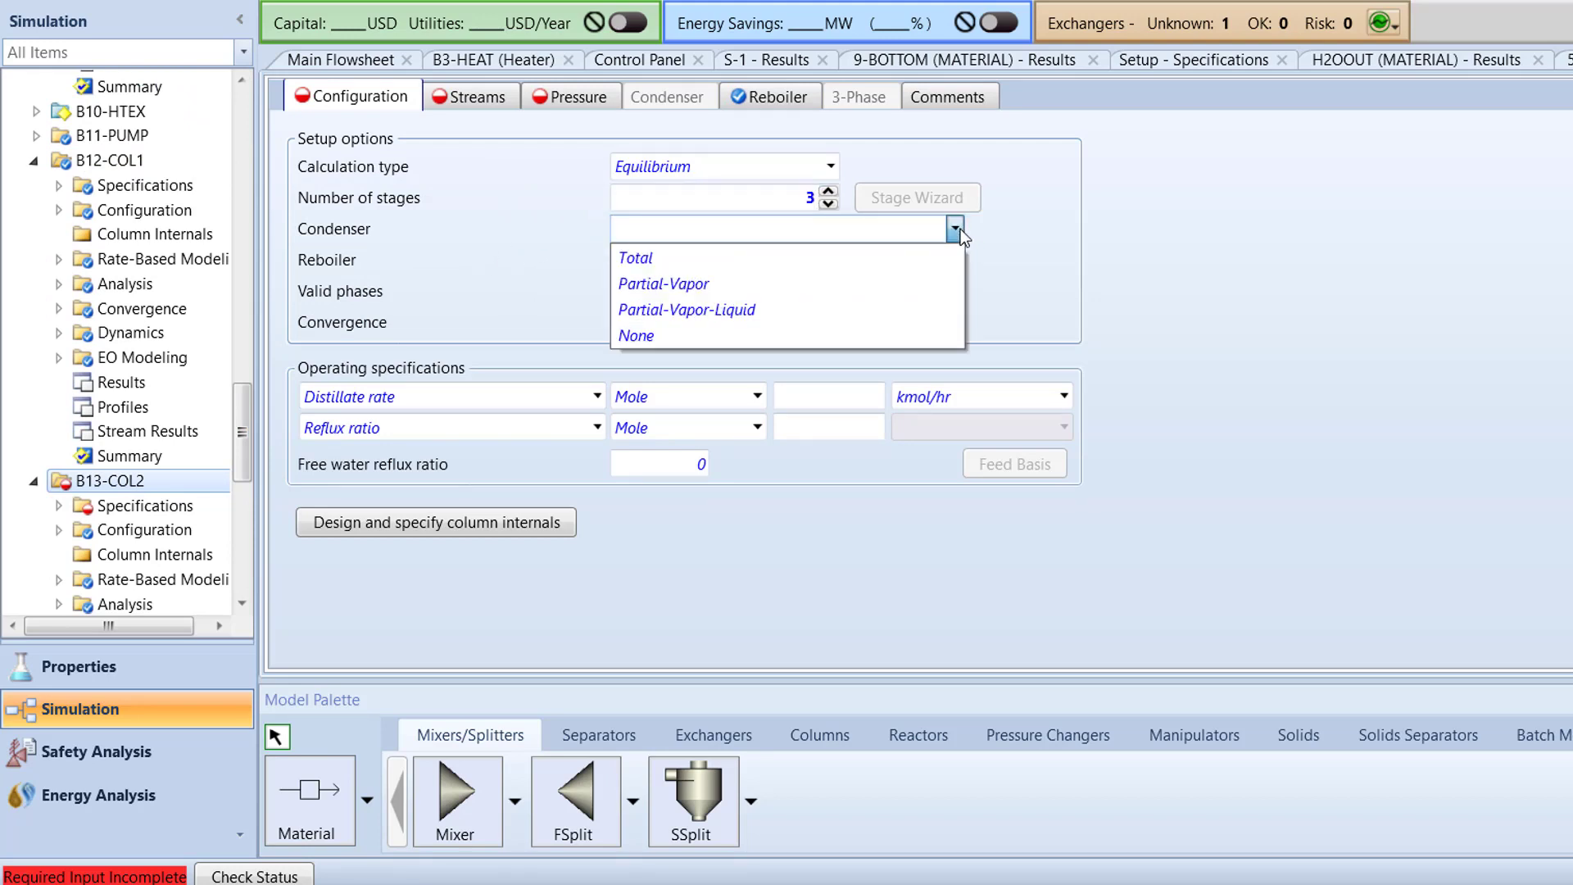
click(906, 331)
click(956, 260)
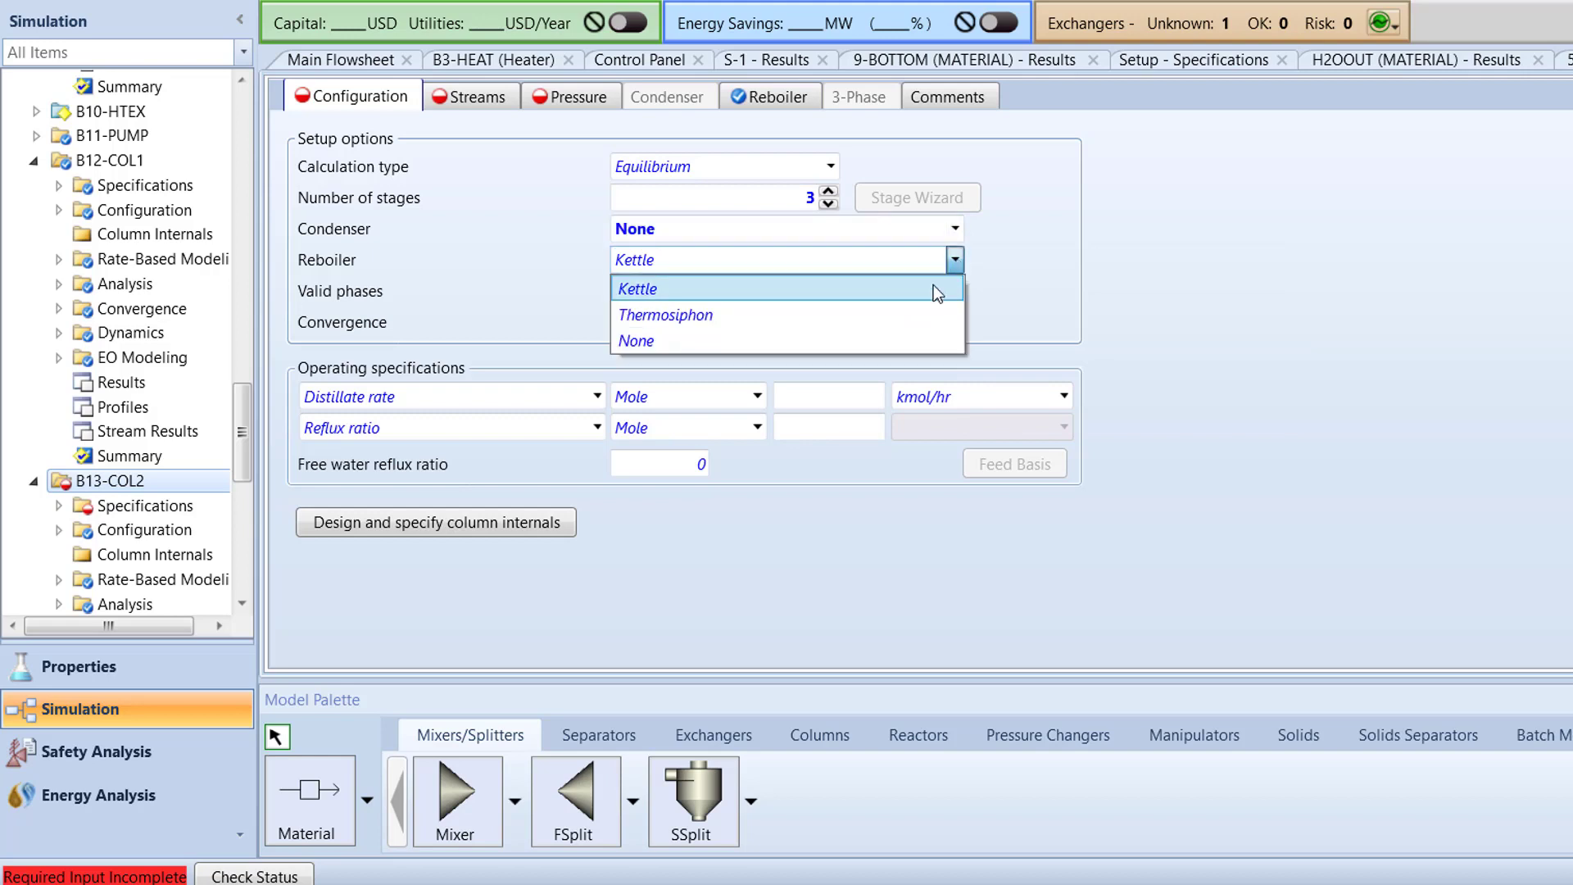
- Set B13-COL2's reboiler to None and feed 10-PURGE on-stage at stage 3
click(907, 334)
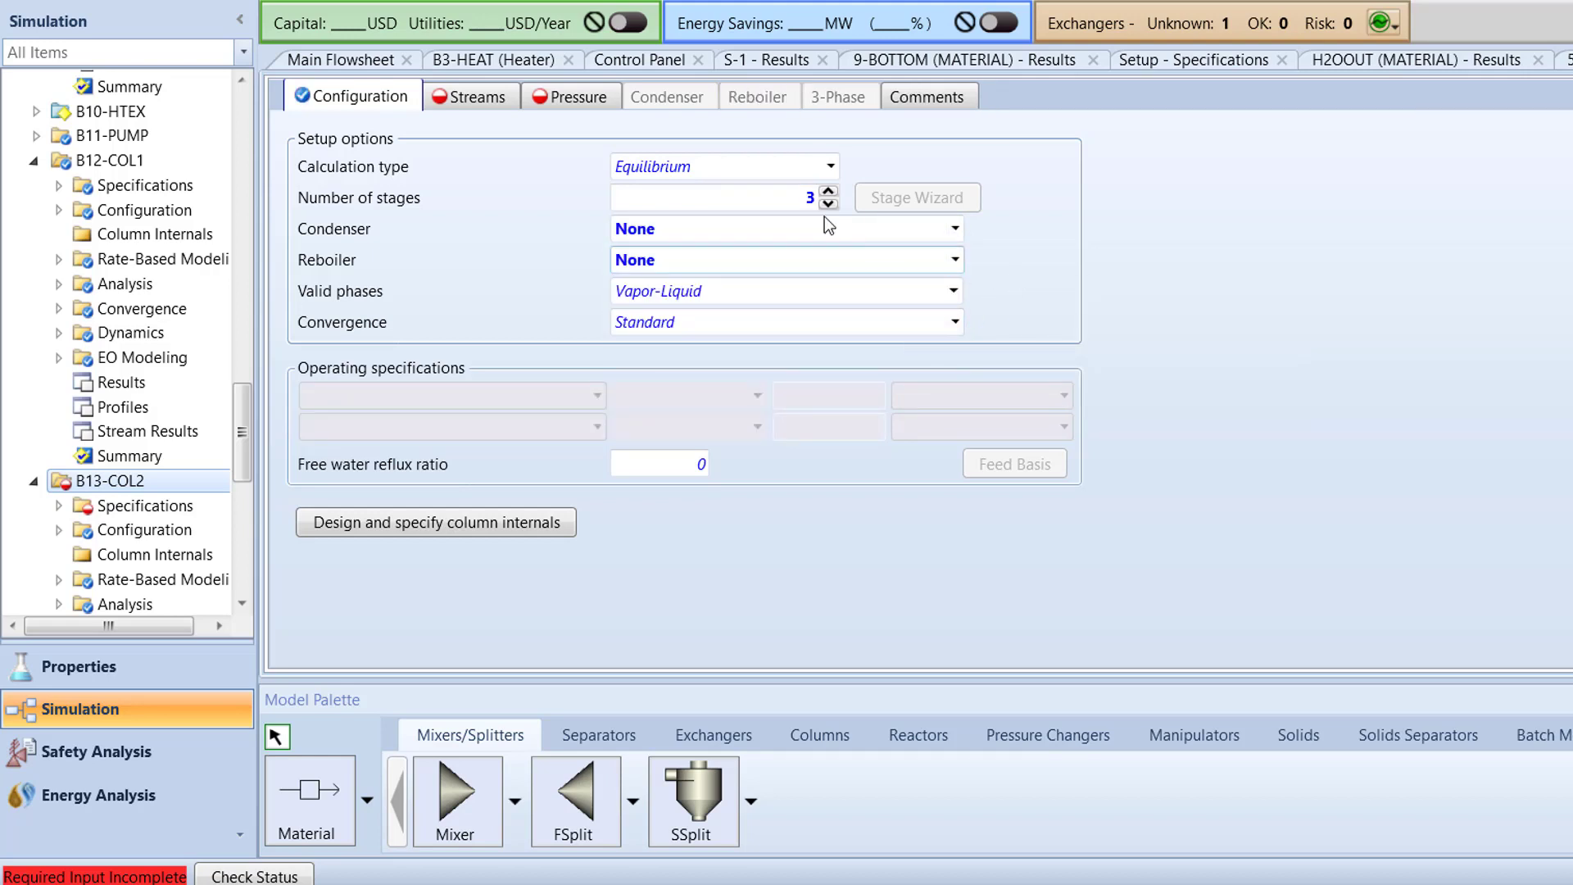
click(490, 101)
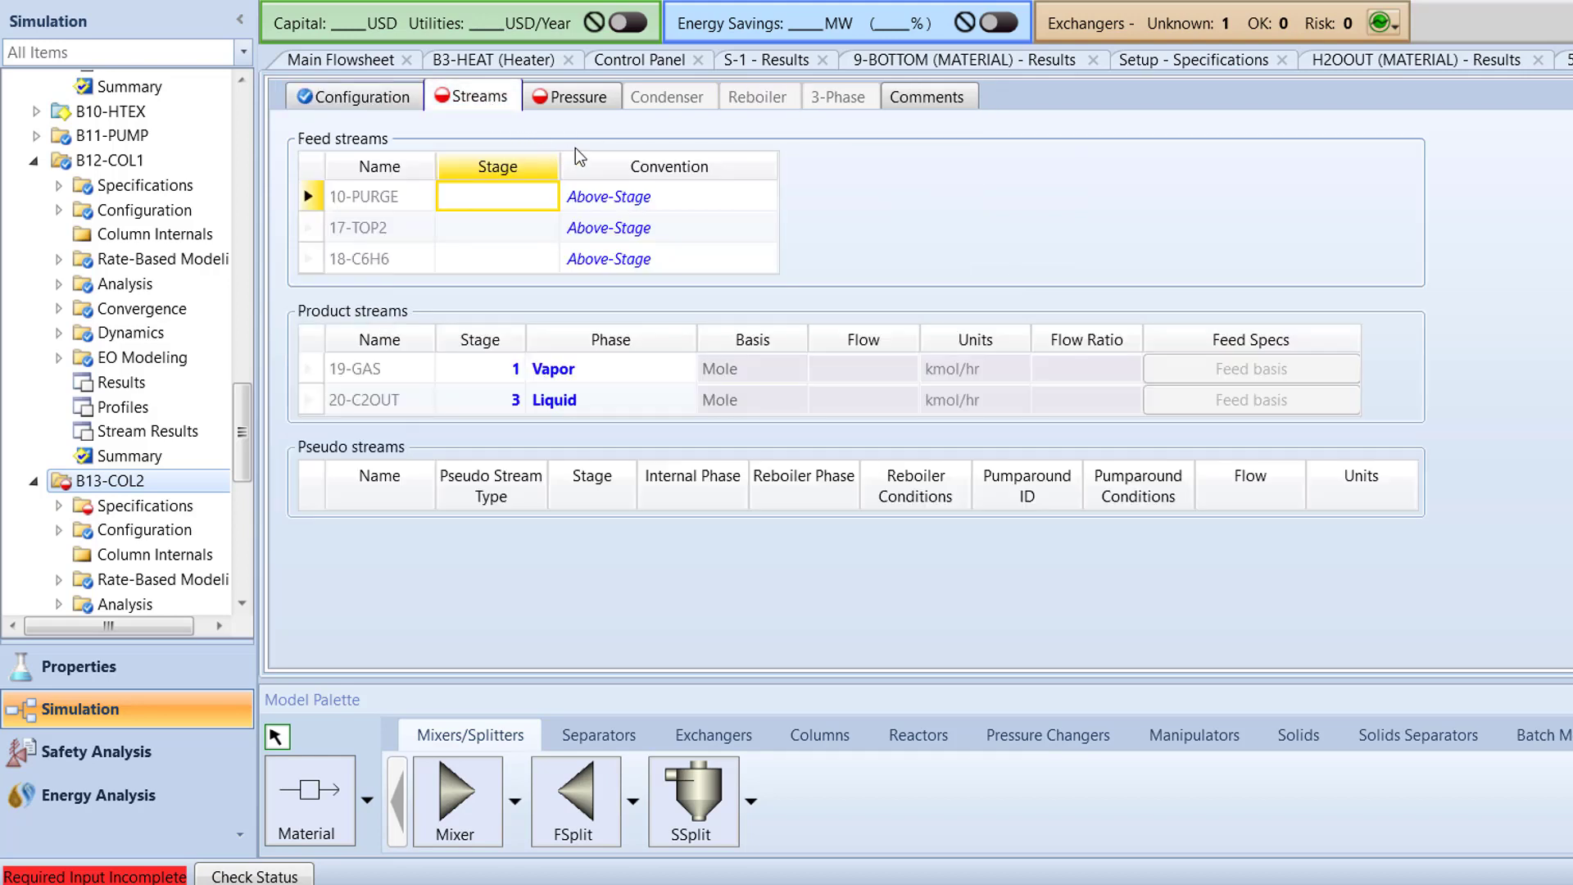
text(3)
click(765, 197)
click(746, 249)
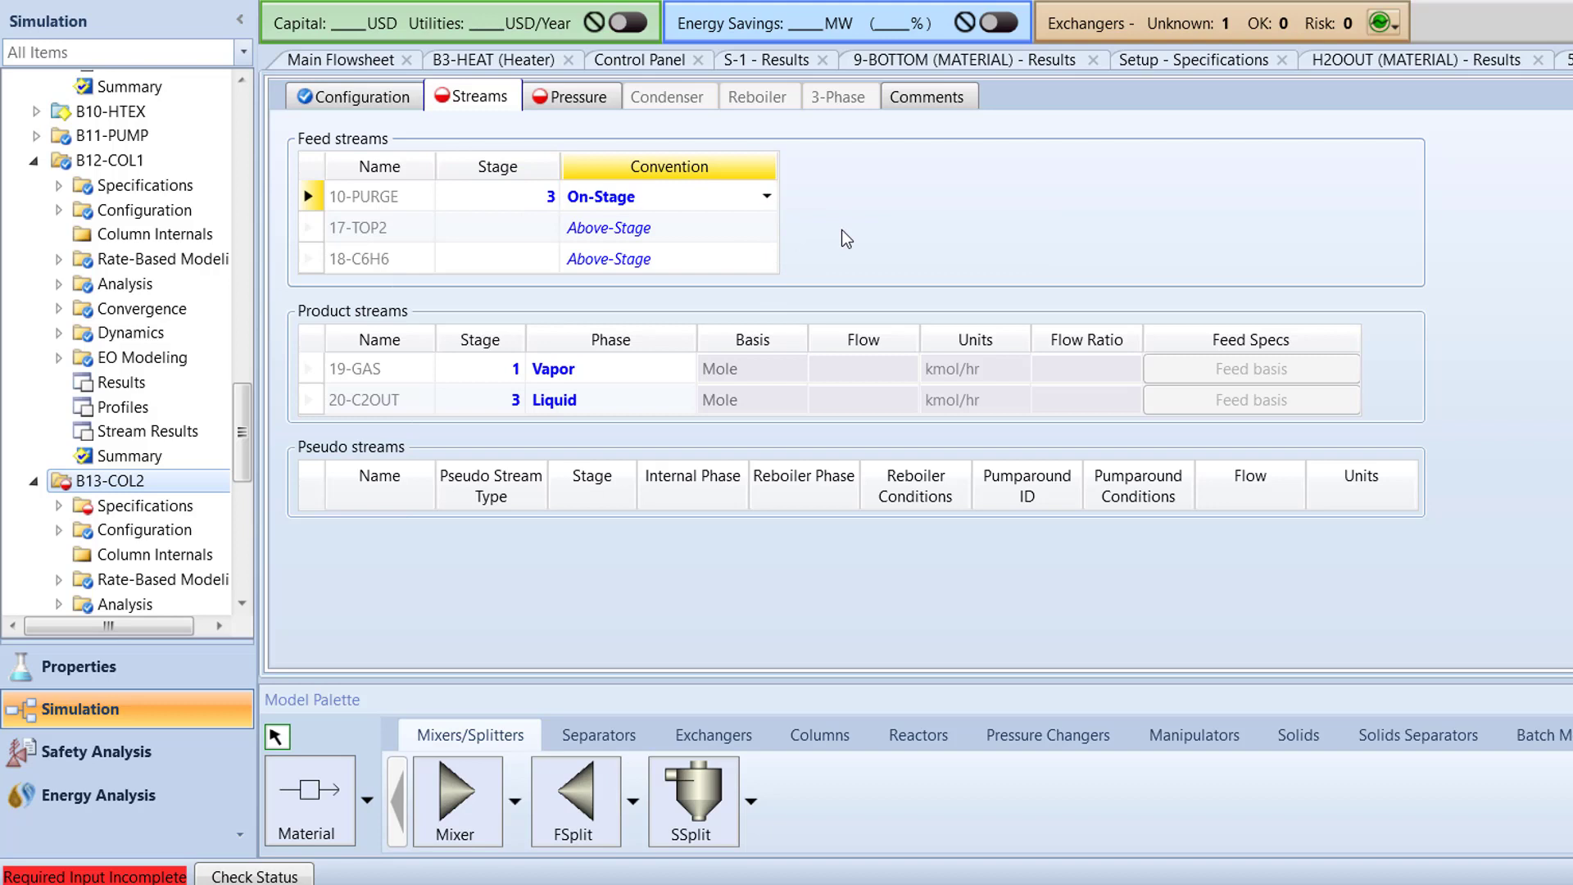
- Feed 17-TOP2 on-stage at stage 3 and 18-C6H6 at stage 1
click(533, 224)
text(3)
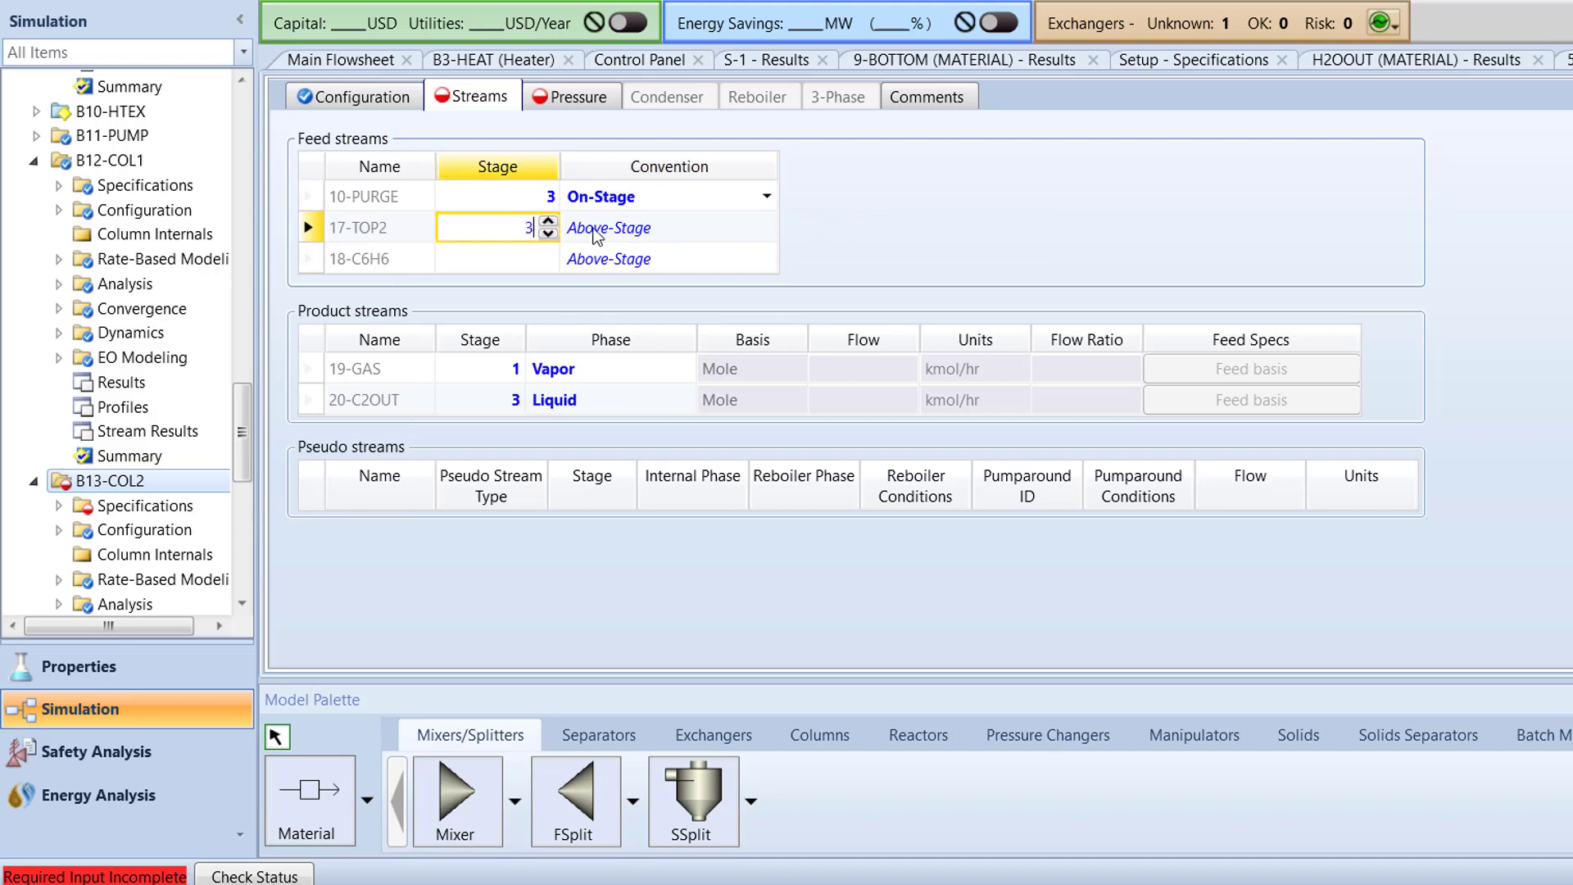
click(765, 227)
click(749, 279)
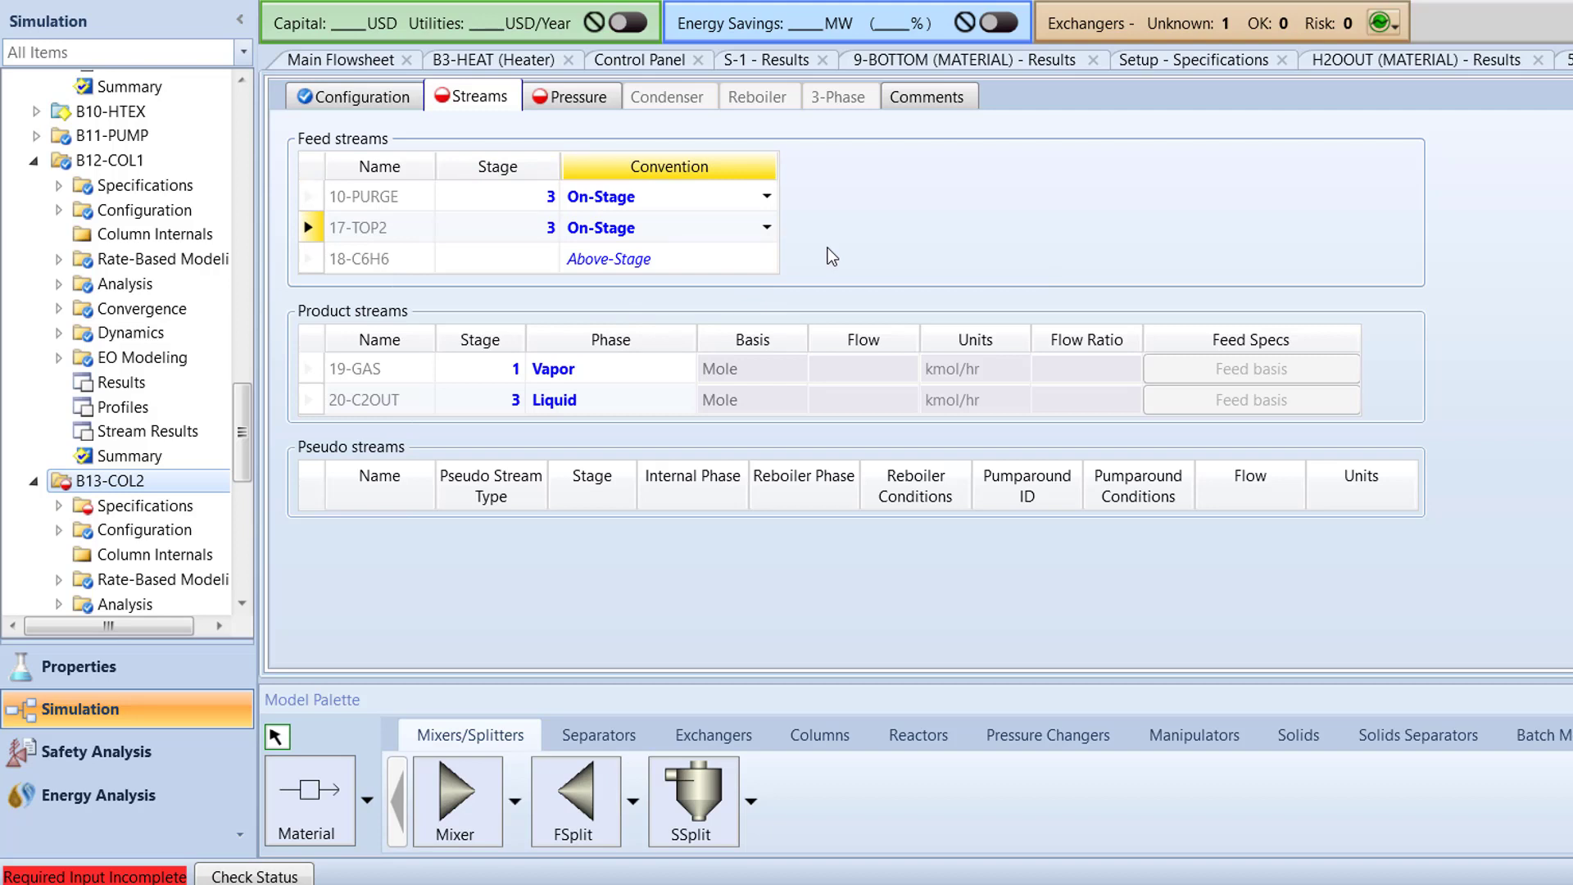
click(529, 259)
text(1)
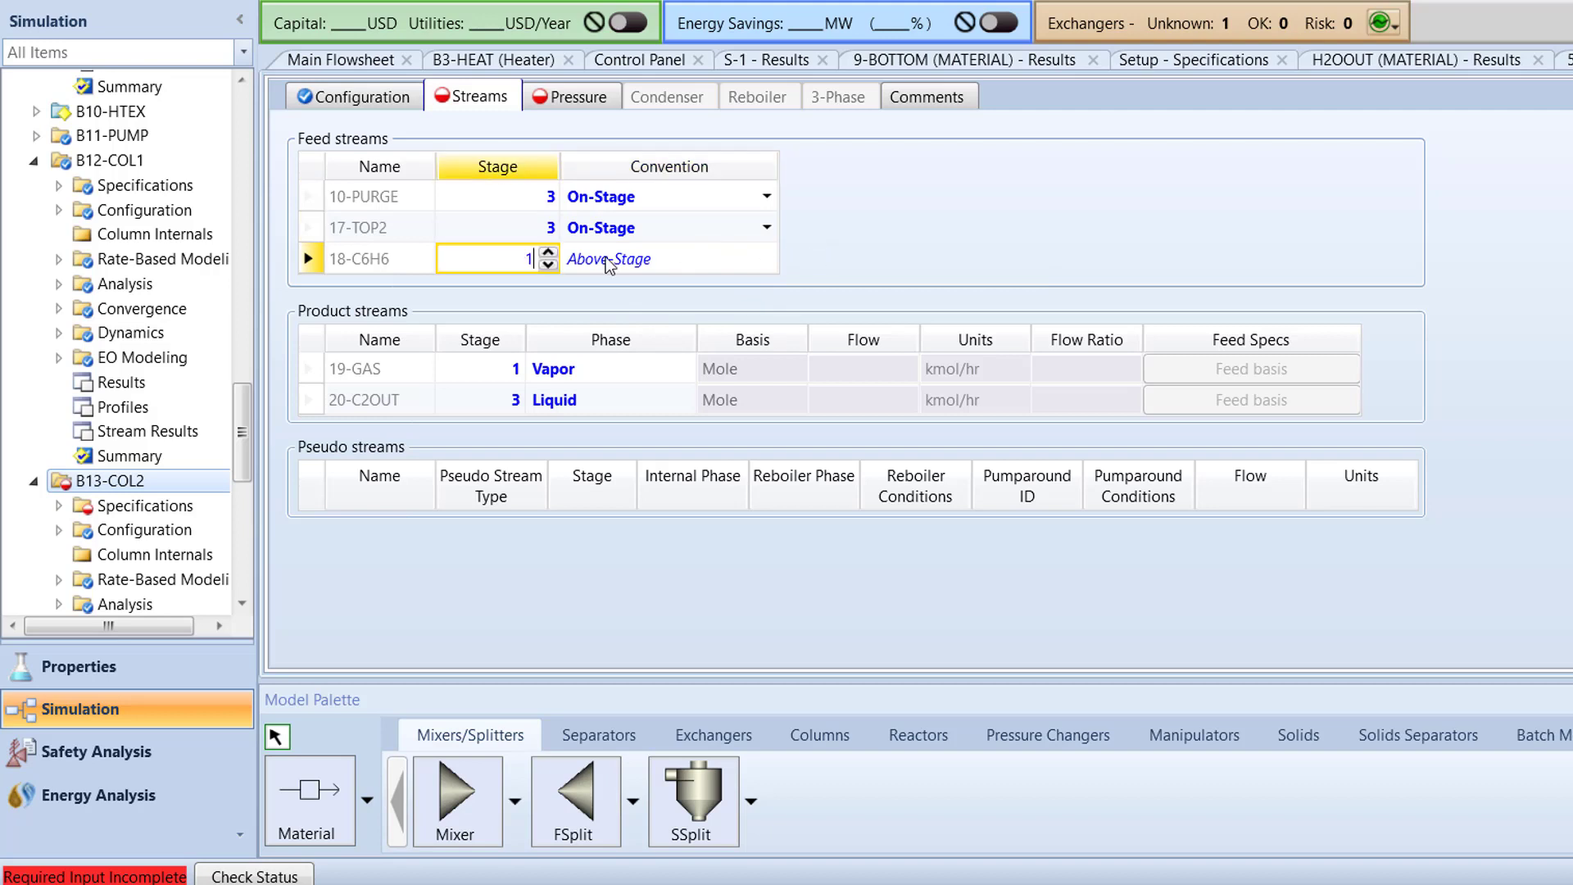
key(Return)
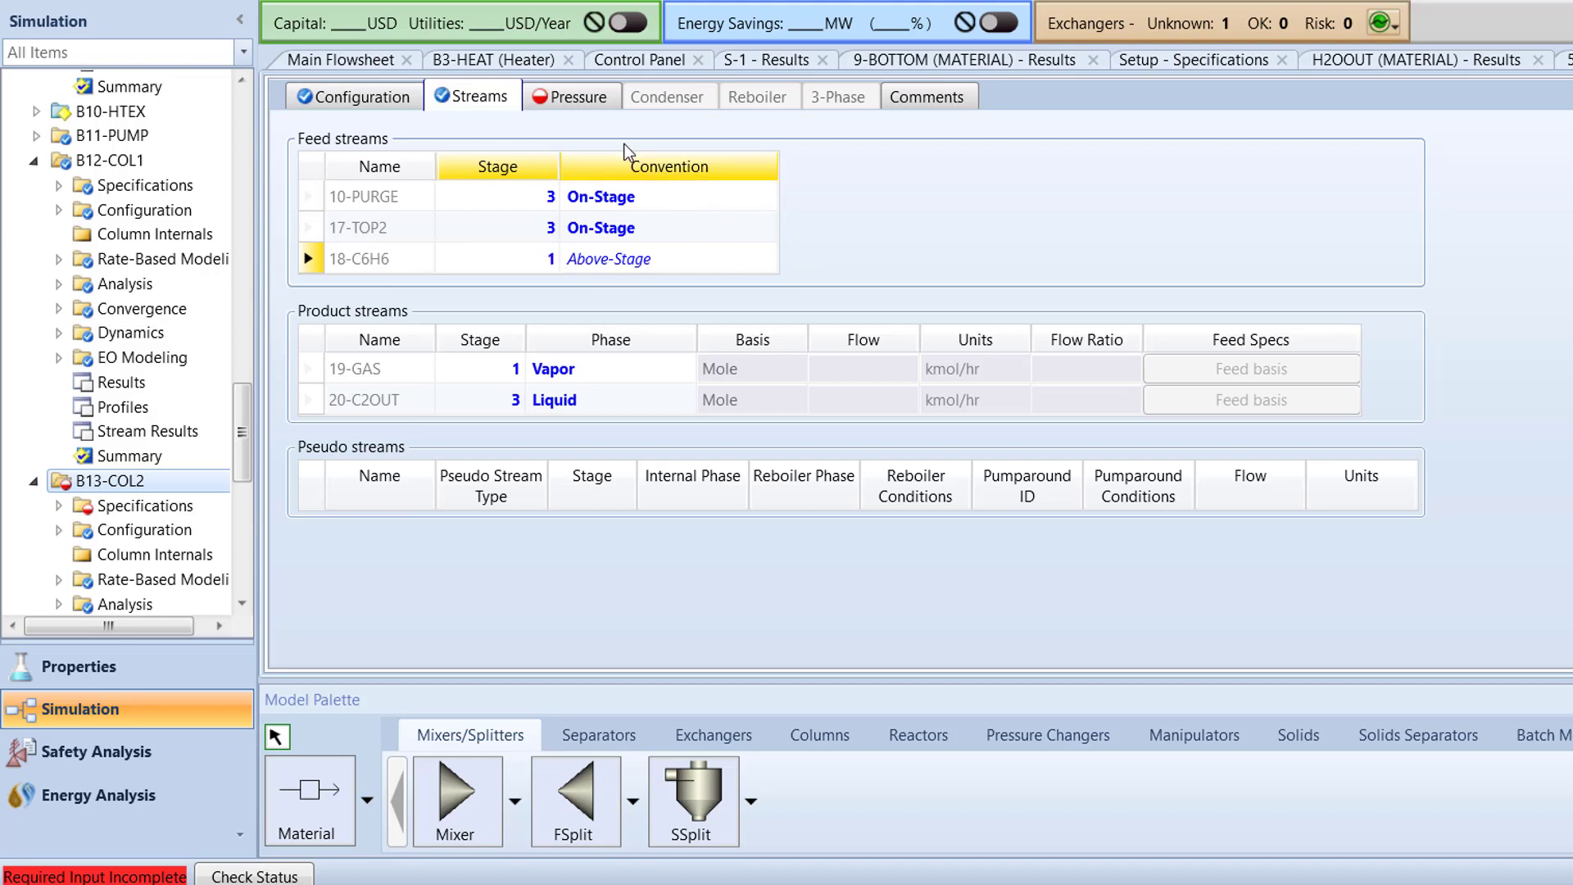
click(590, 99)
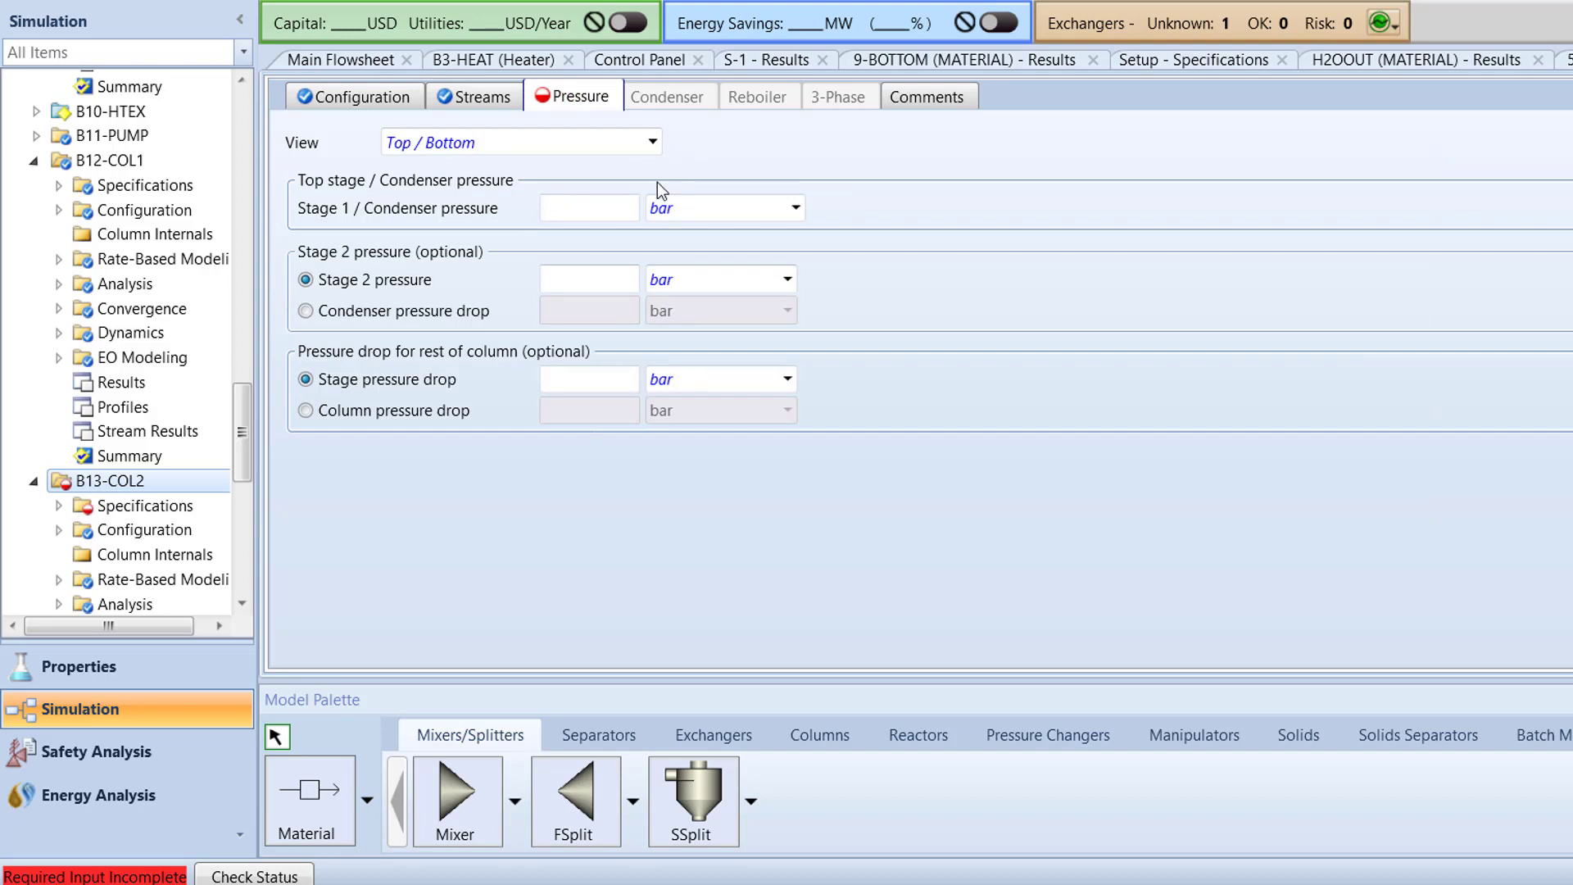
- Enter 3 bar as B13-COL2's stage 1 pressure and 0.03 bar per-stage drop
click(610, 207)
text(3)
key(Return)
click(604, 382)
text(0.03)
key(Return)
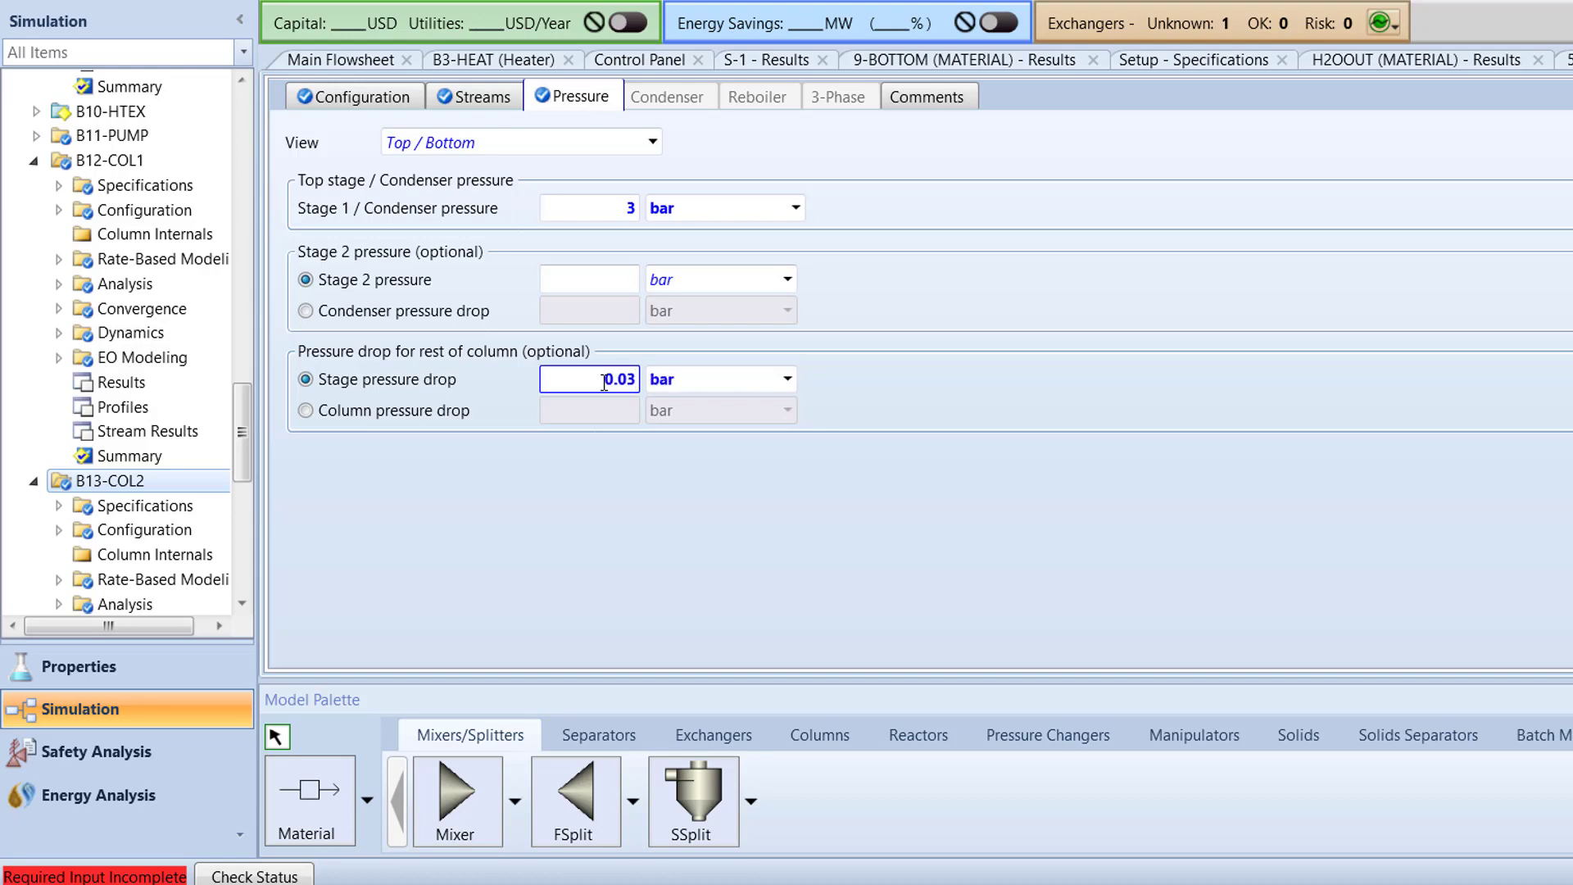
click(599, 449)
drag(252, 446, 253, 297)
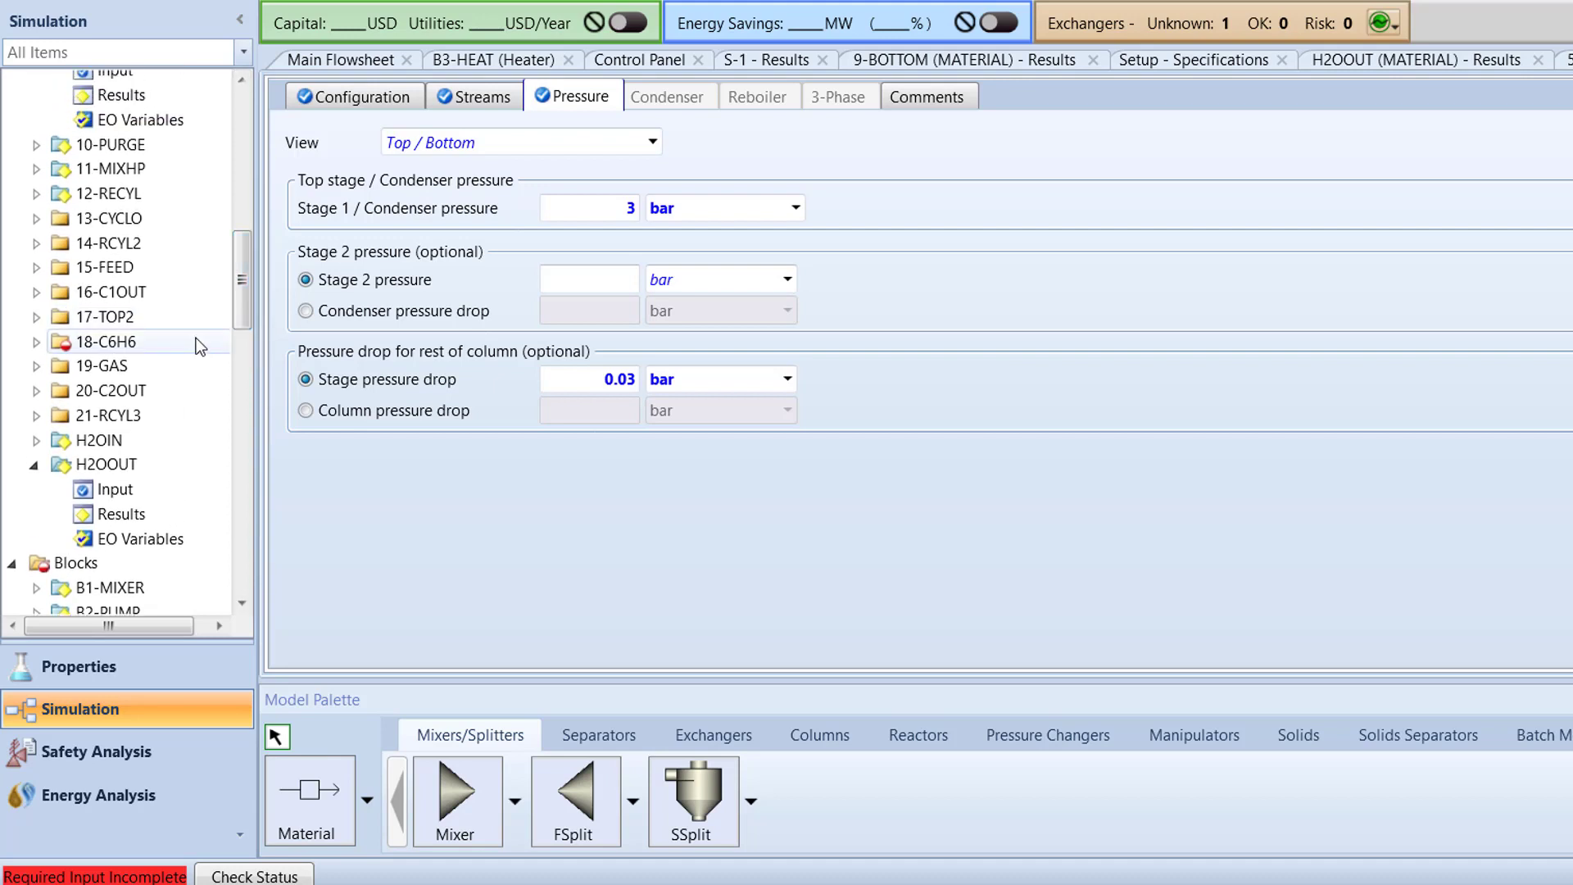
- Set stream 18-C6H6 to 5 C, 4 bar and a 500 kg/hr mass flow
double_click(195, 339)
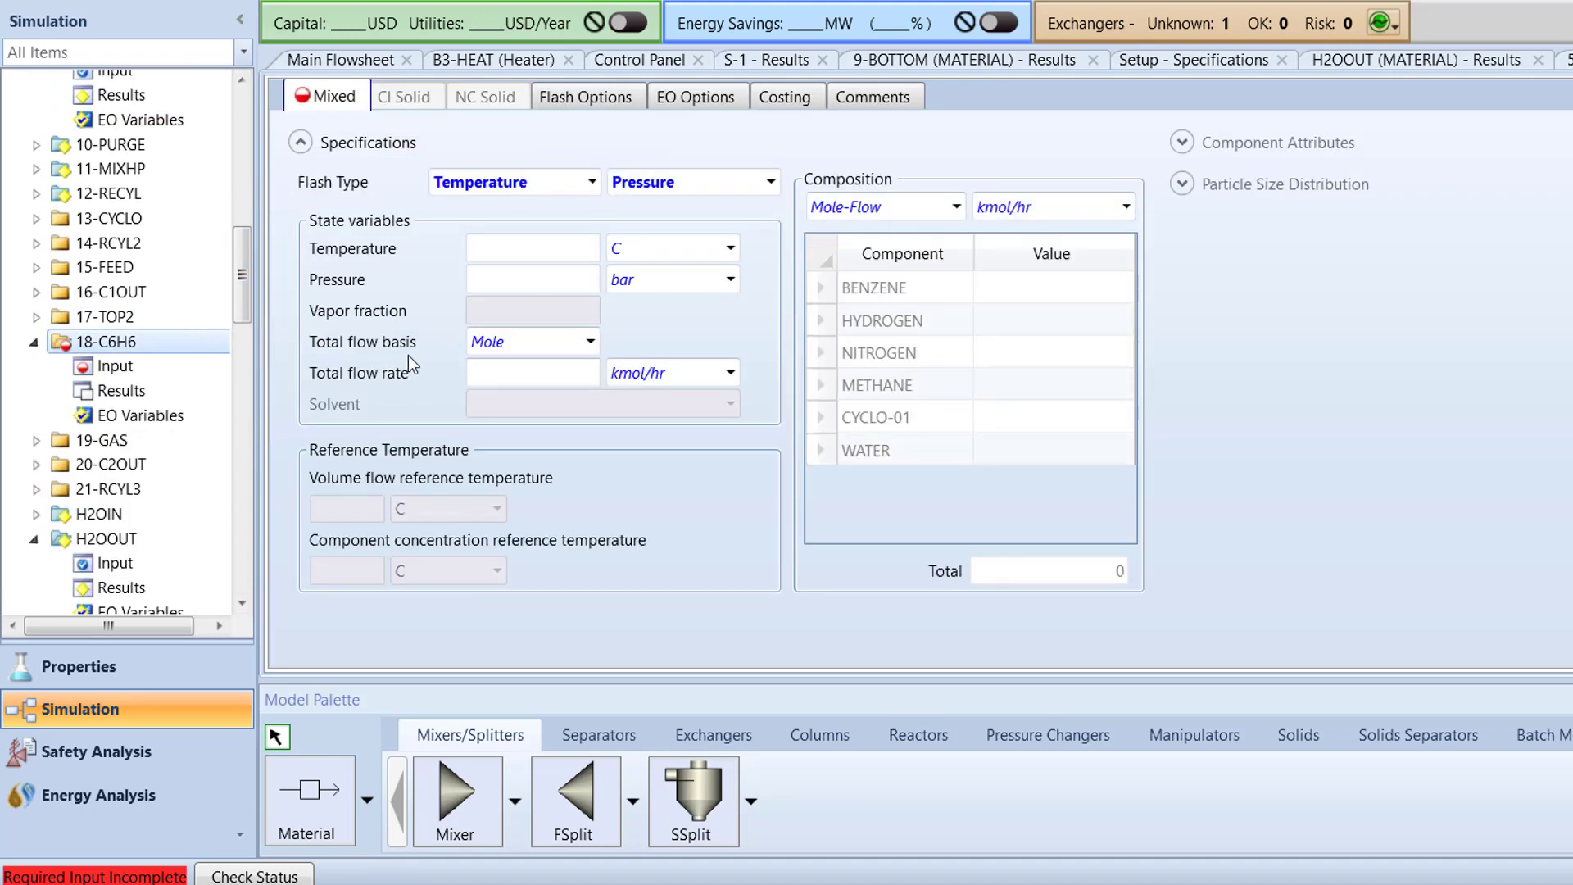
click(528, 259)
text(5)
click(524, 278)
text(4)
click(638, 319)
click(590, 342)
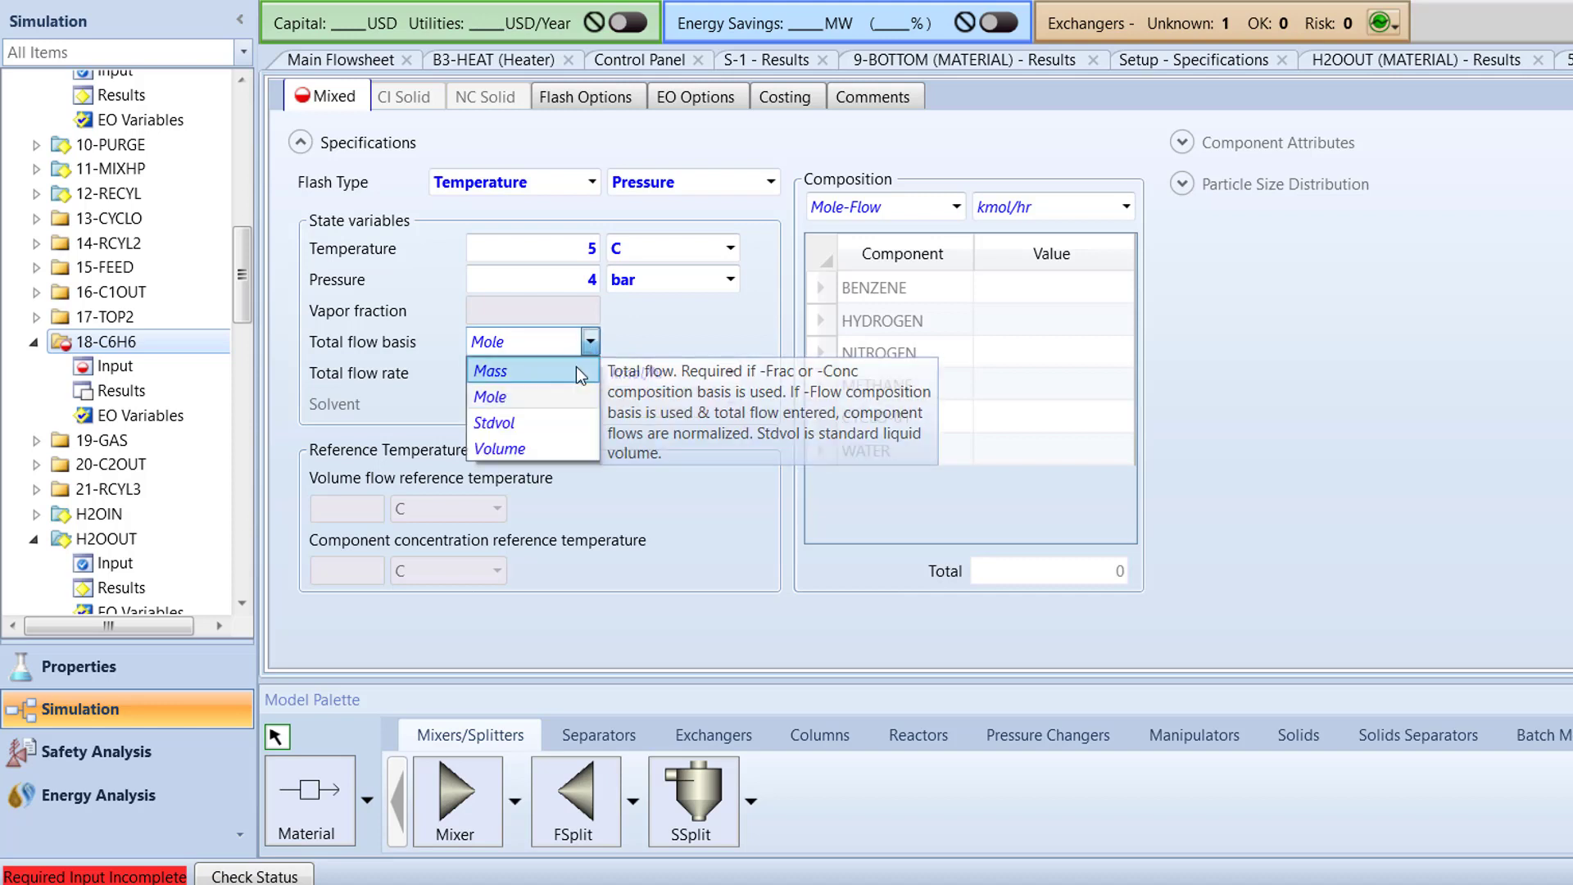
click(577, 366)
click(567, 375)
text(500)
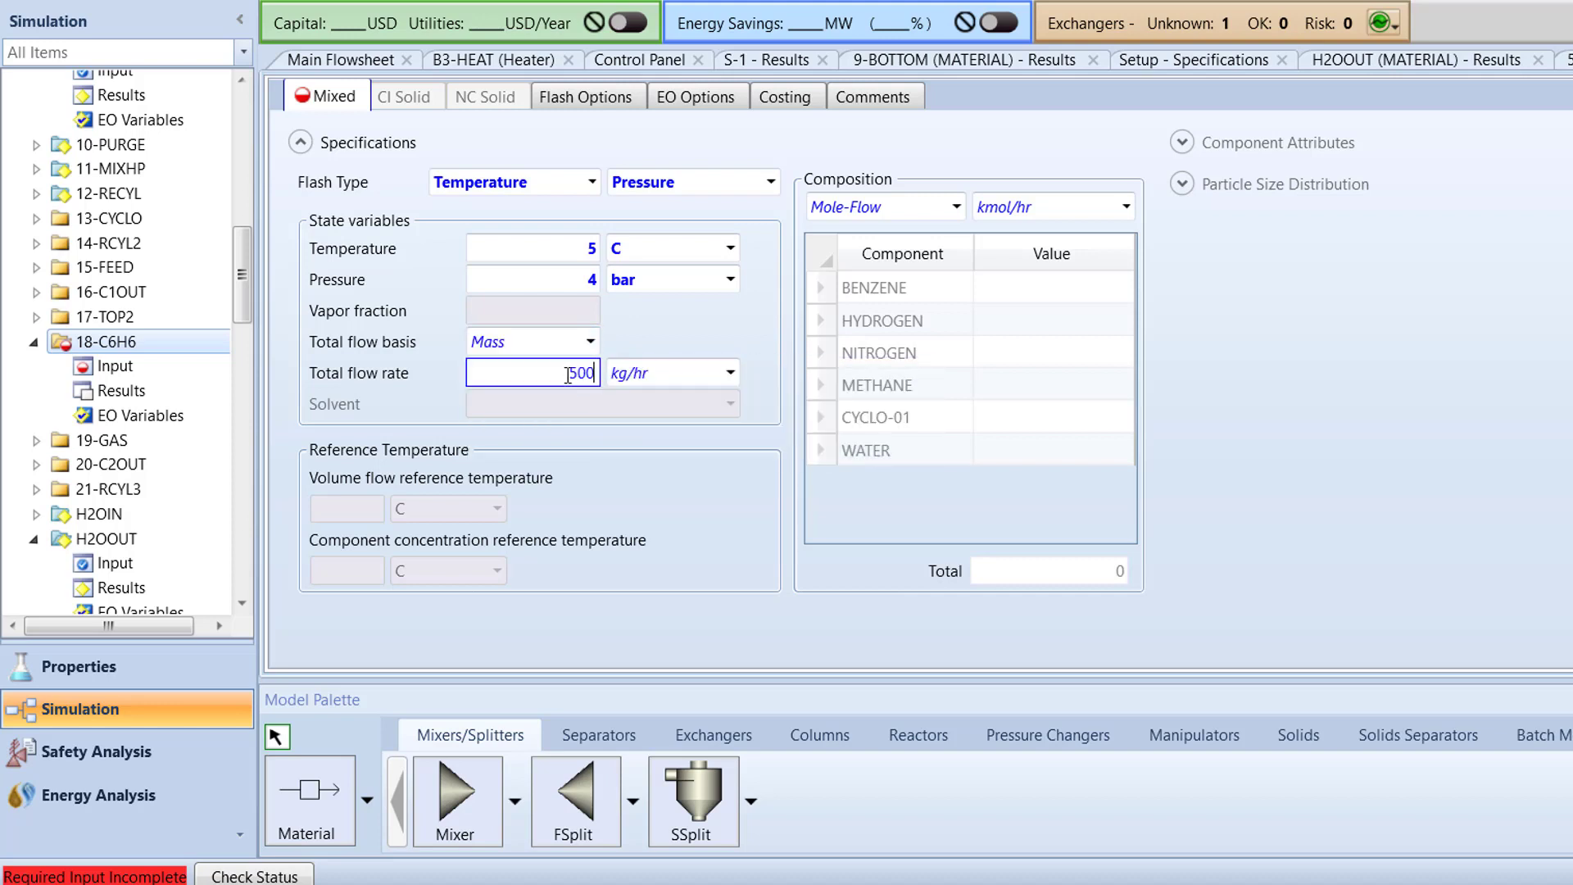
key(Return)
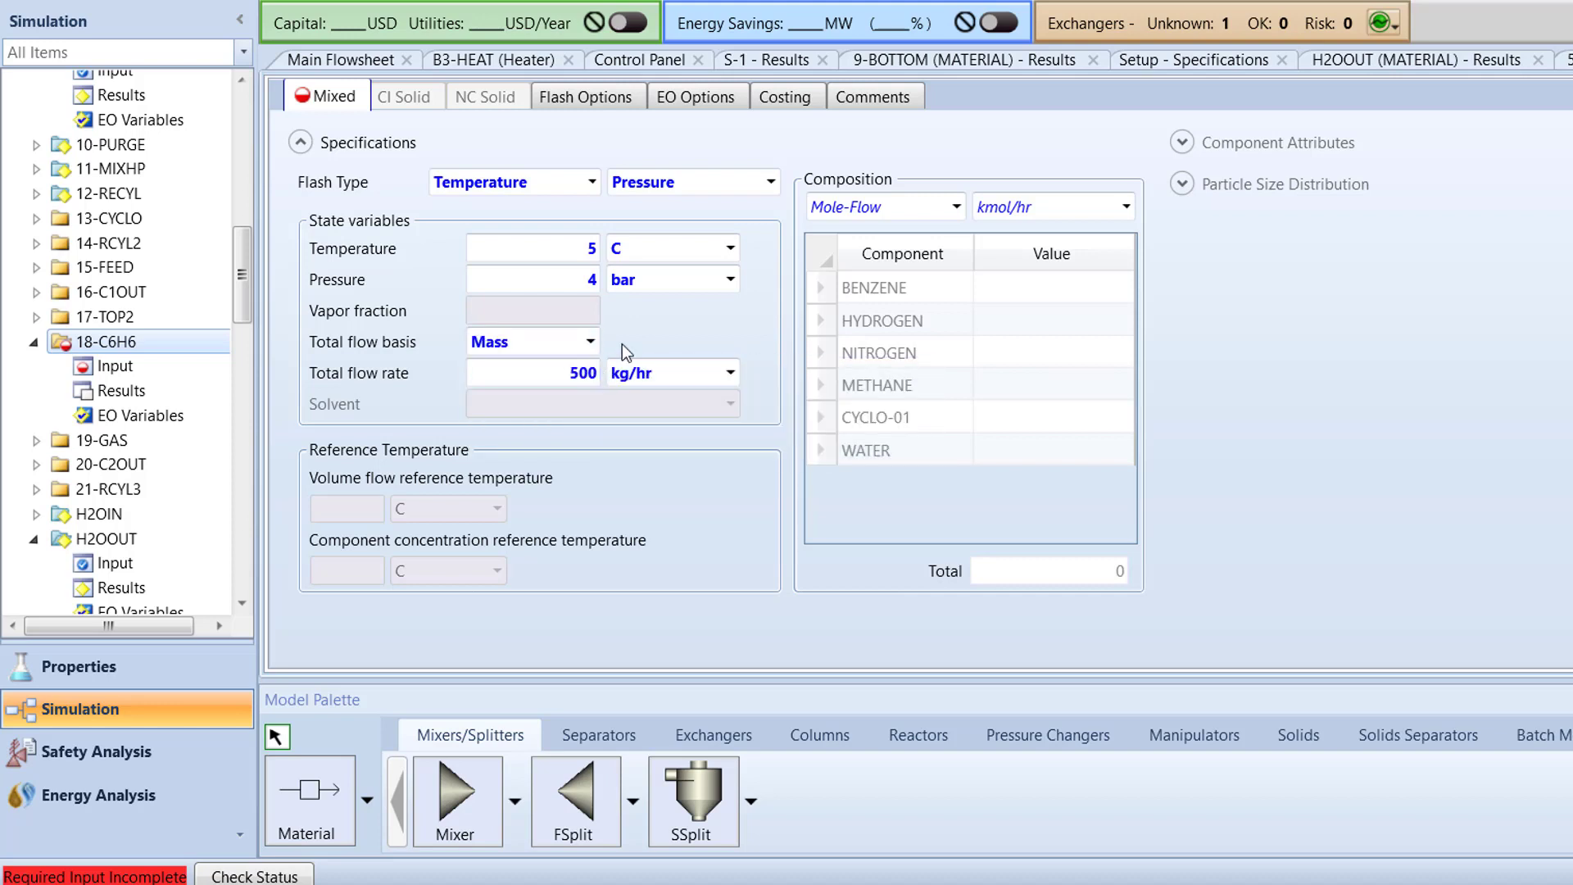
- Give 18-C6H6 a Mass-Frac composition of pure benzene (BENZENE = 1)
click(956, 207)
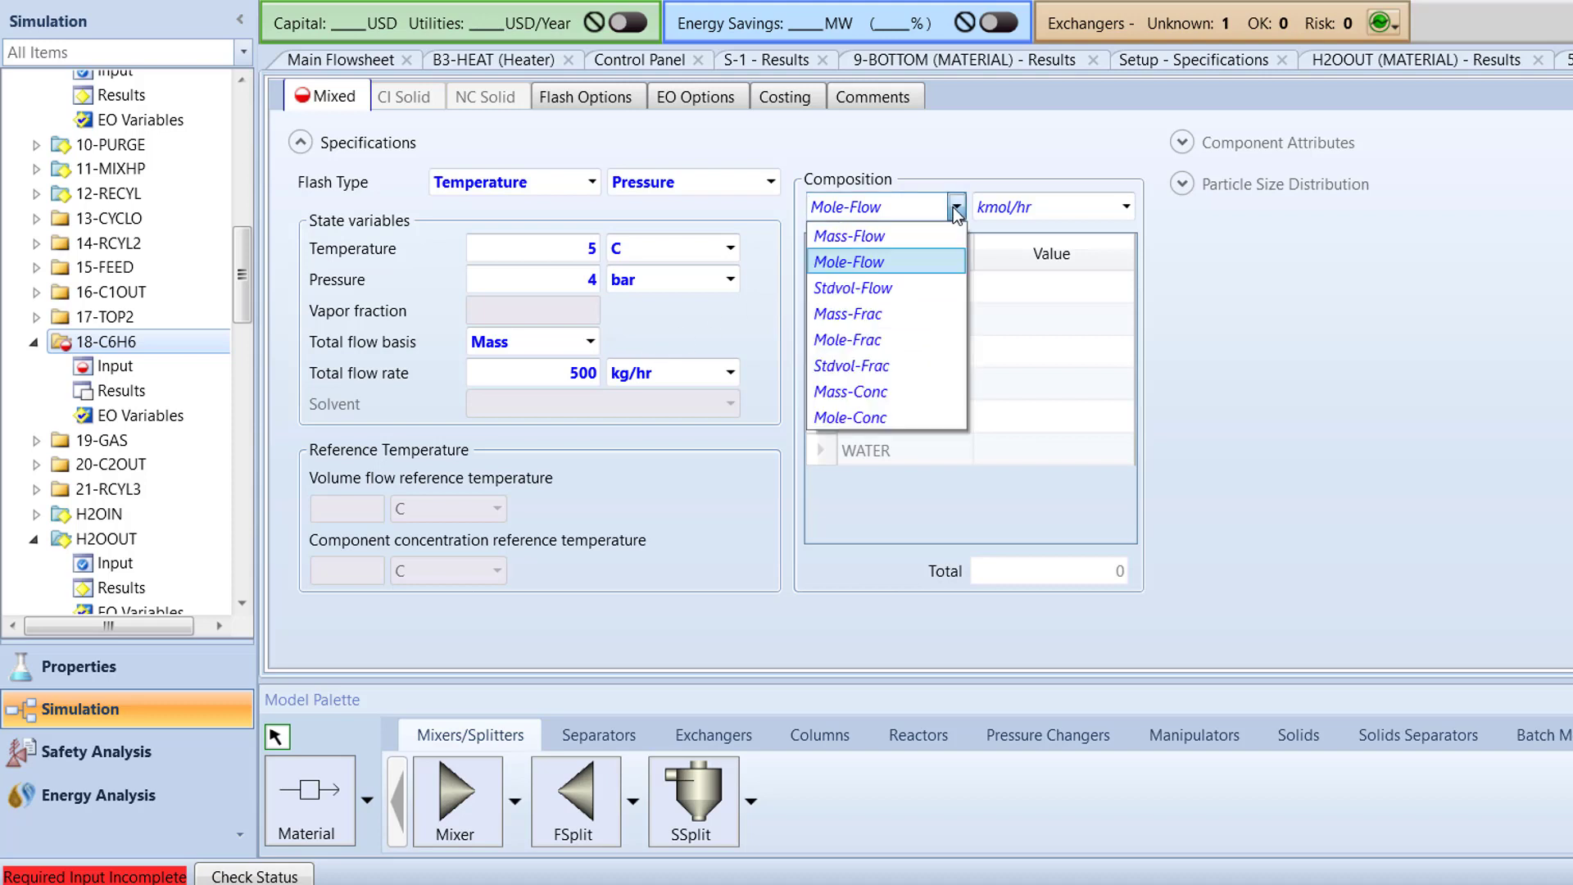
click(906, 312)
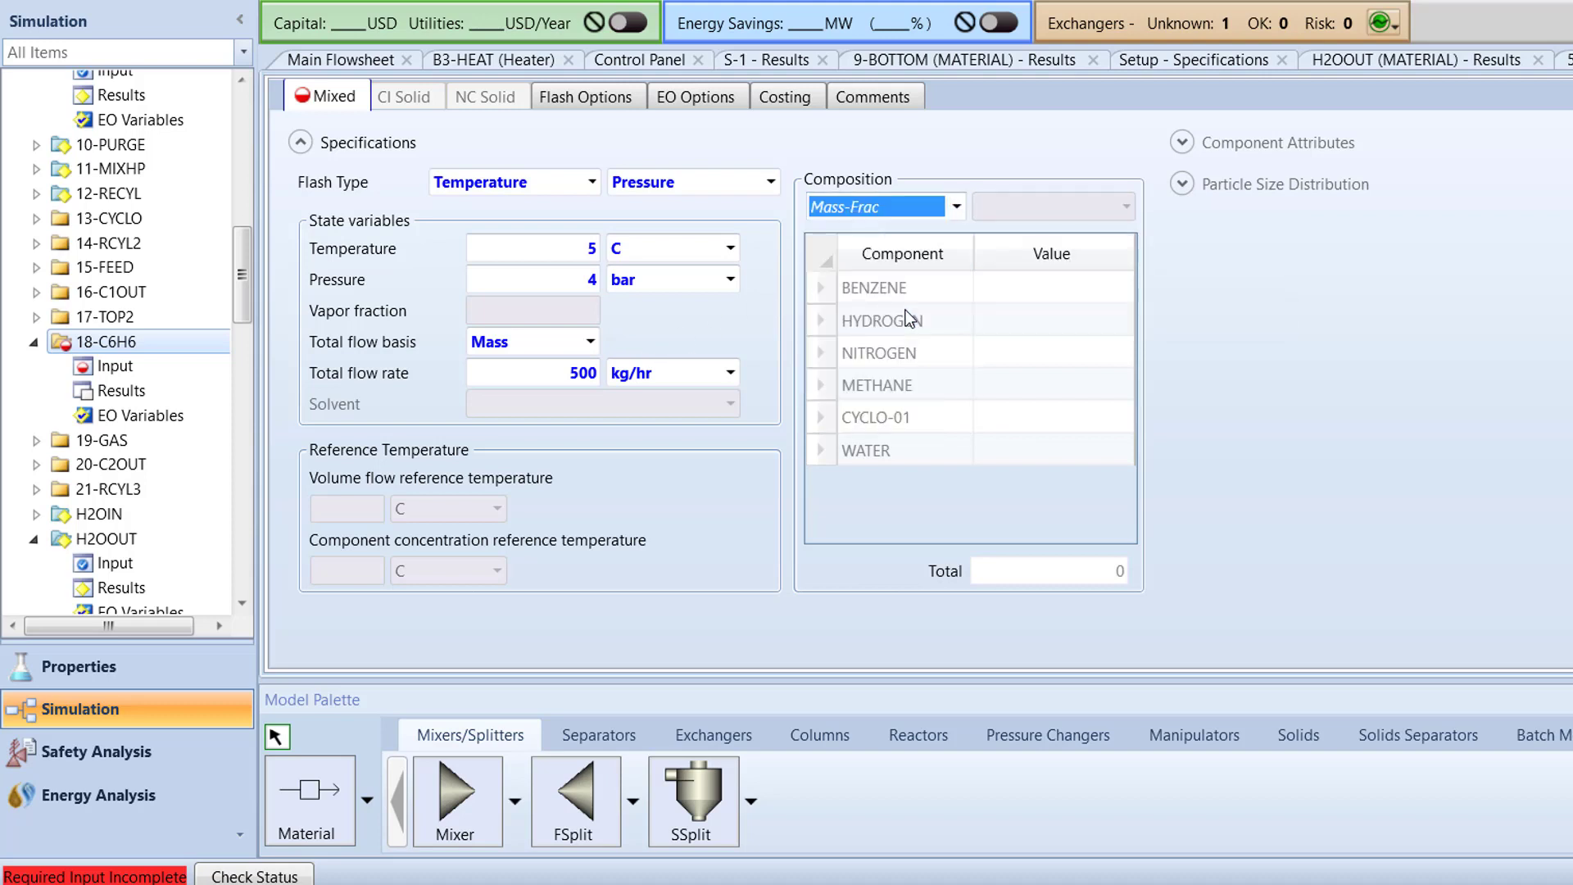
click(1007, 295)
text(1)
key(Return)
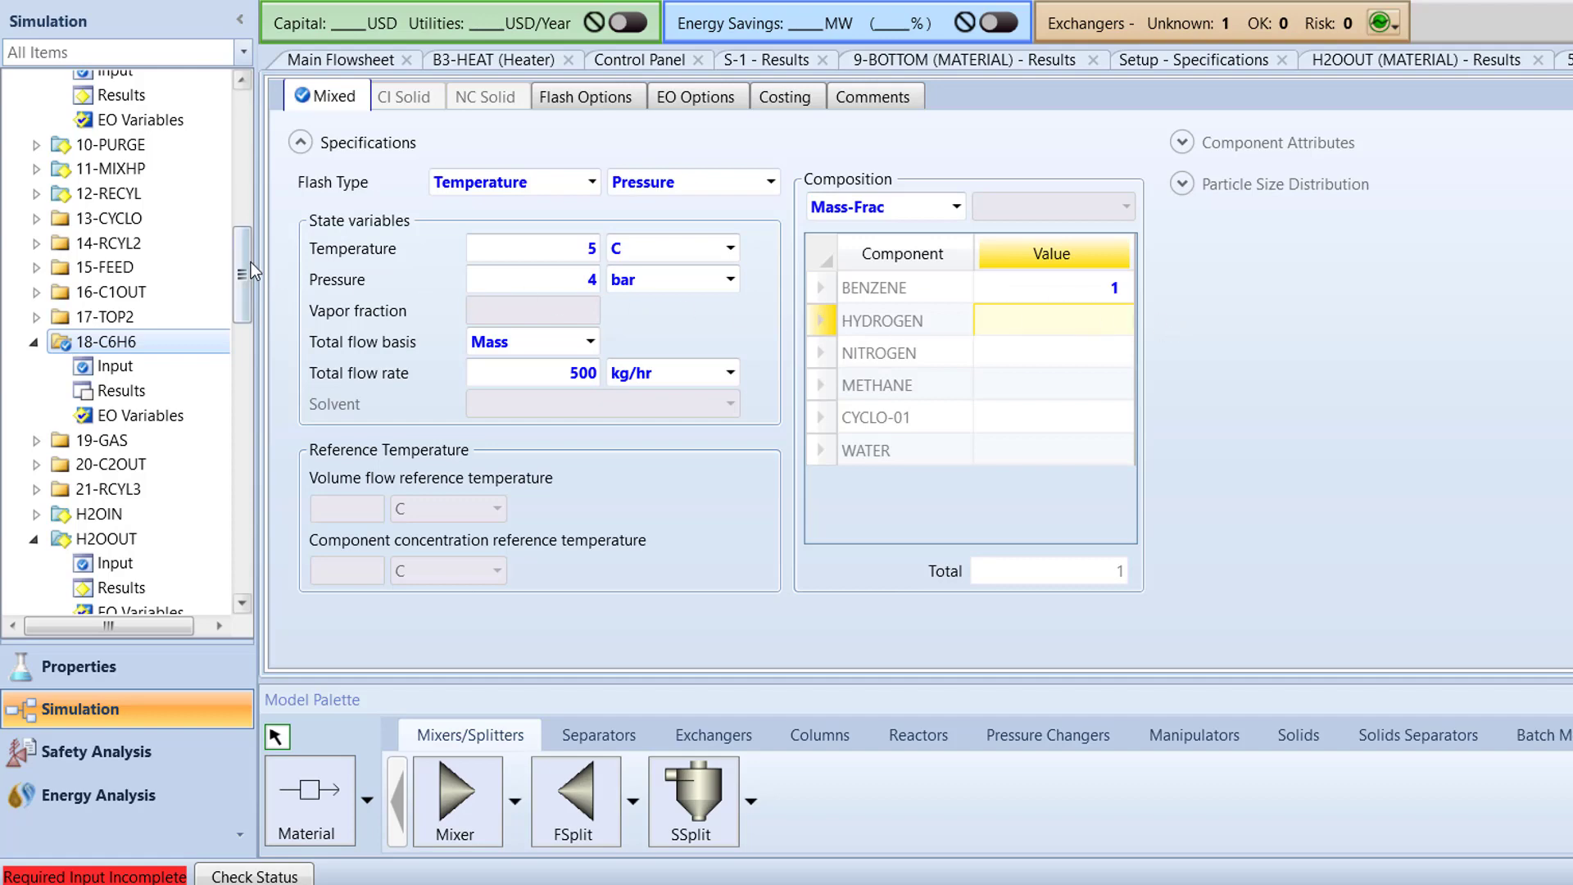
drag(250, 262, 254, 477)
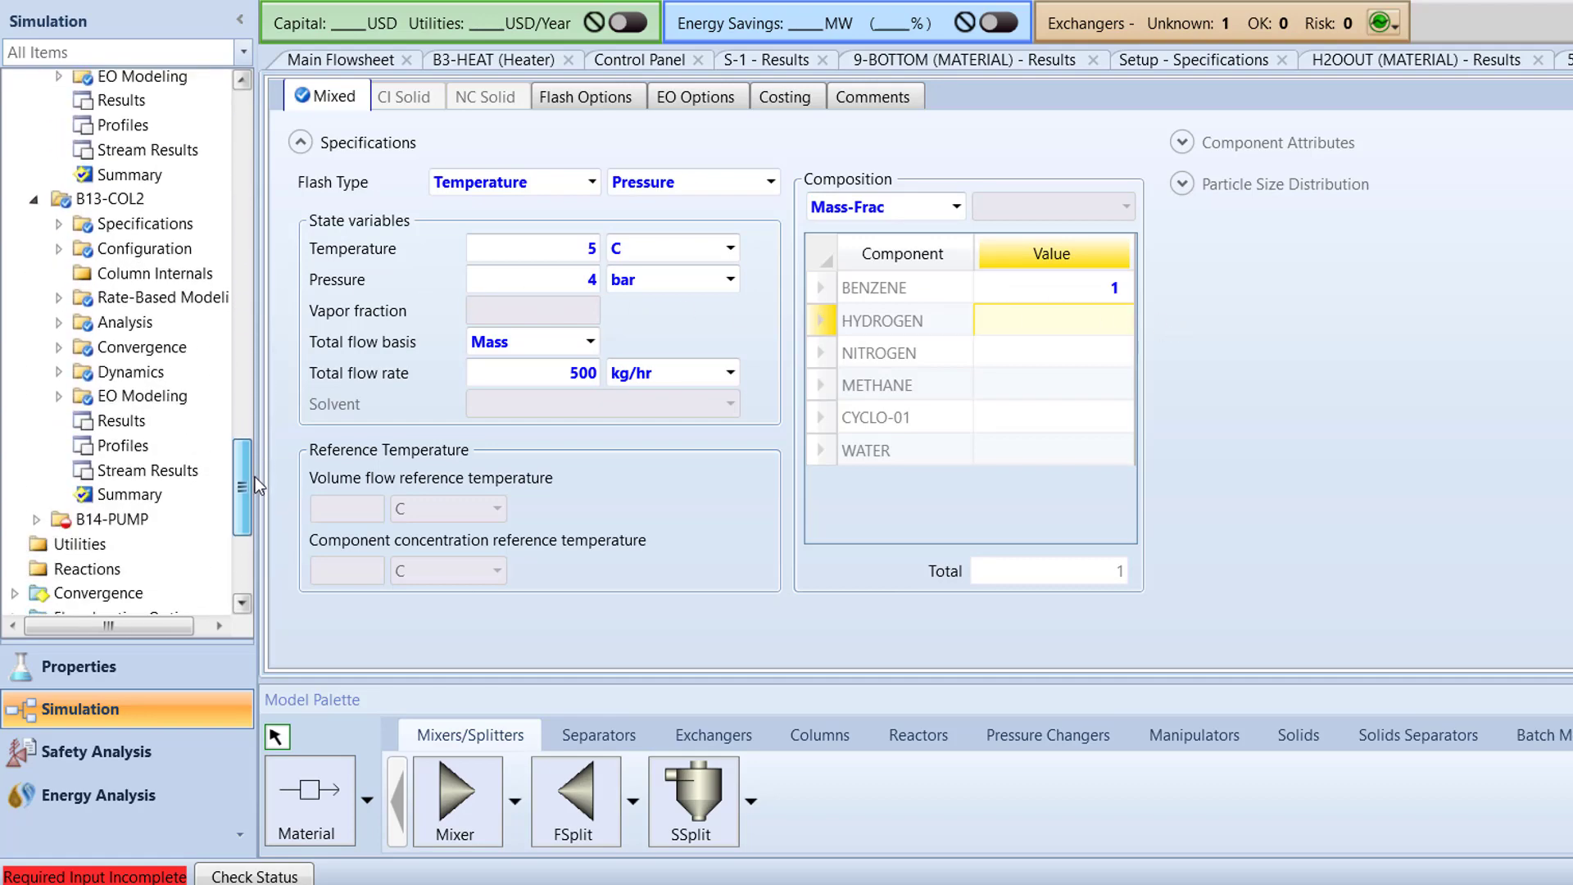
- Choose Discharge pressure as B14-PUMP's outlet specification and enter 23 bar
double_click(164, 465)
click(306, 241)
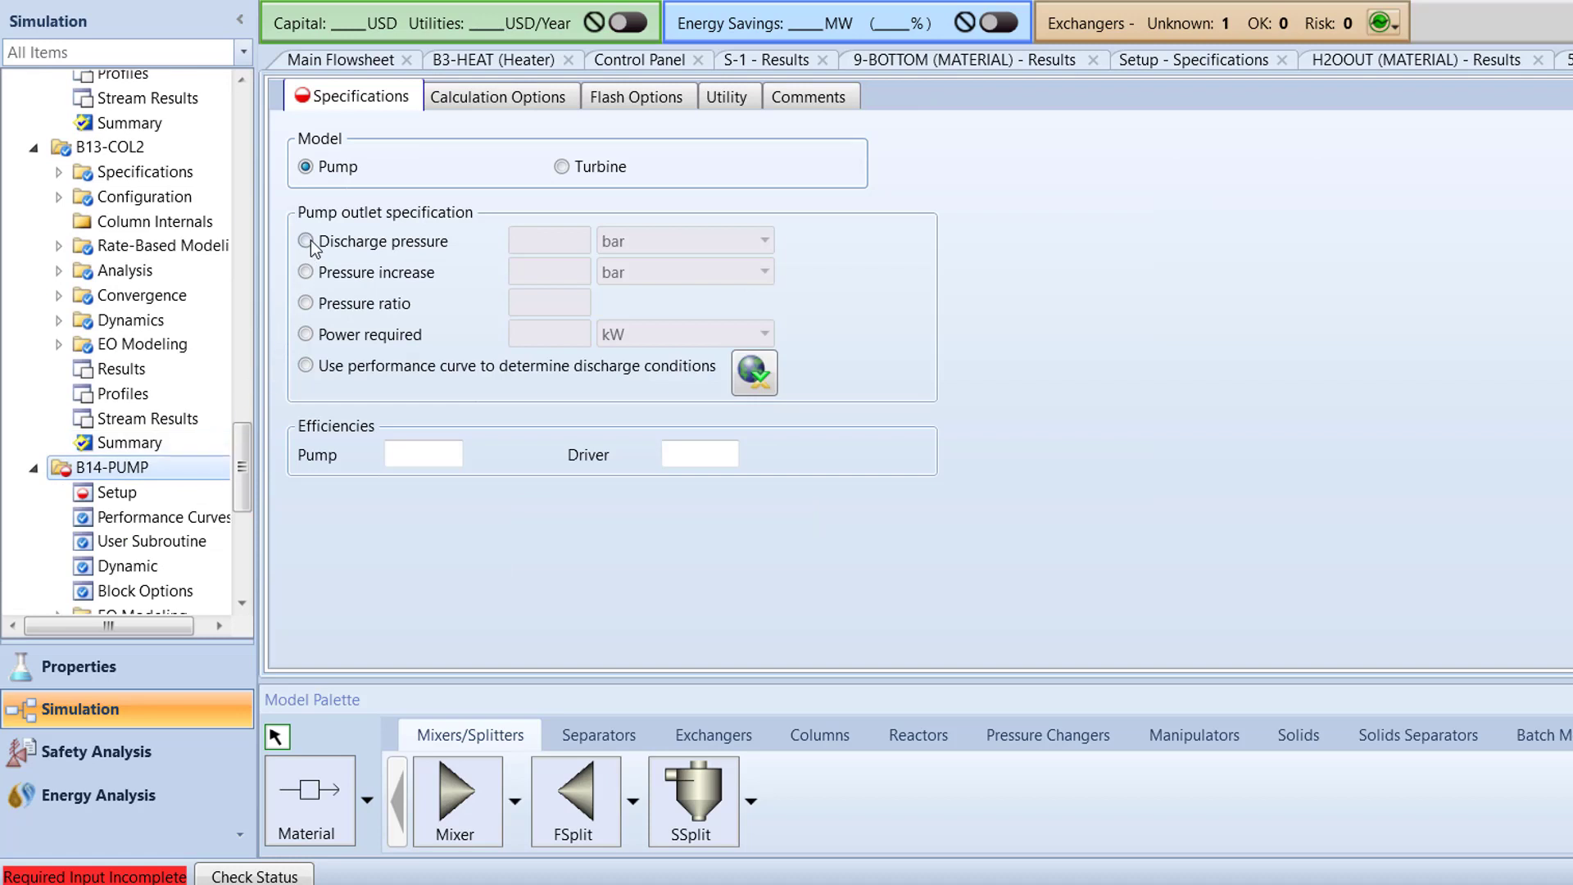
click(548, 238)
text(23)
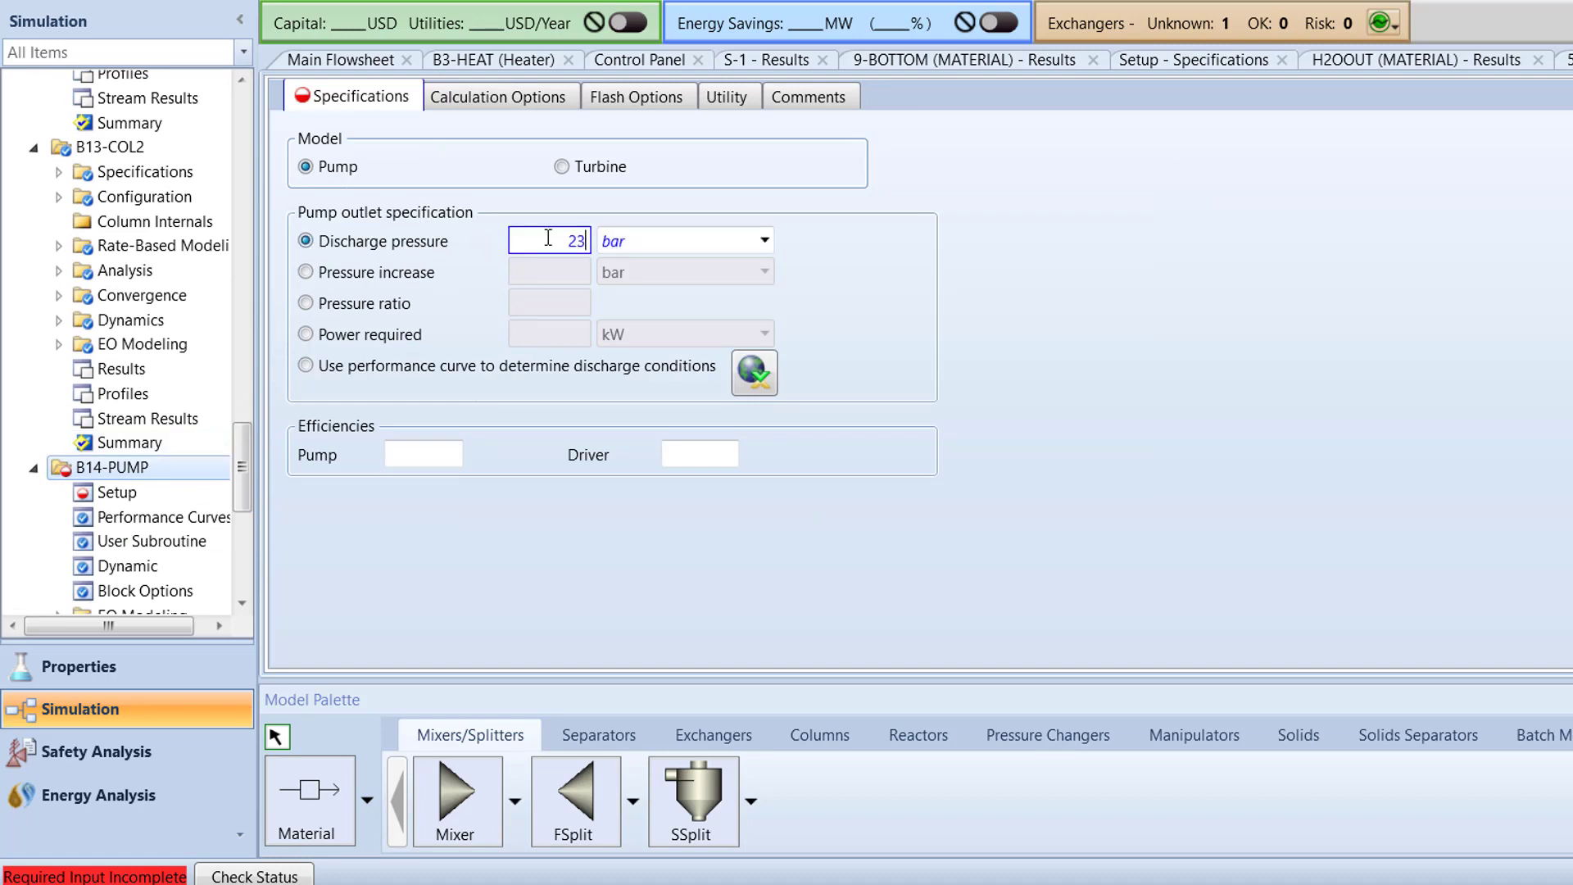
click(486, 258)
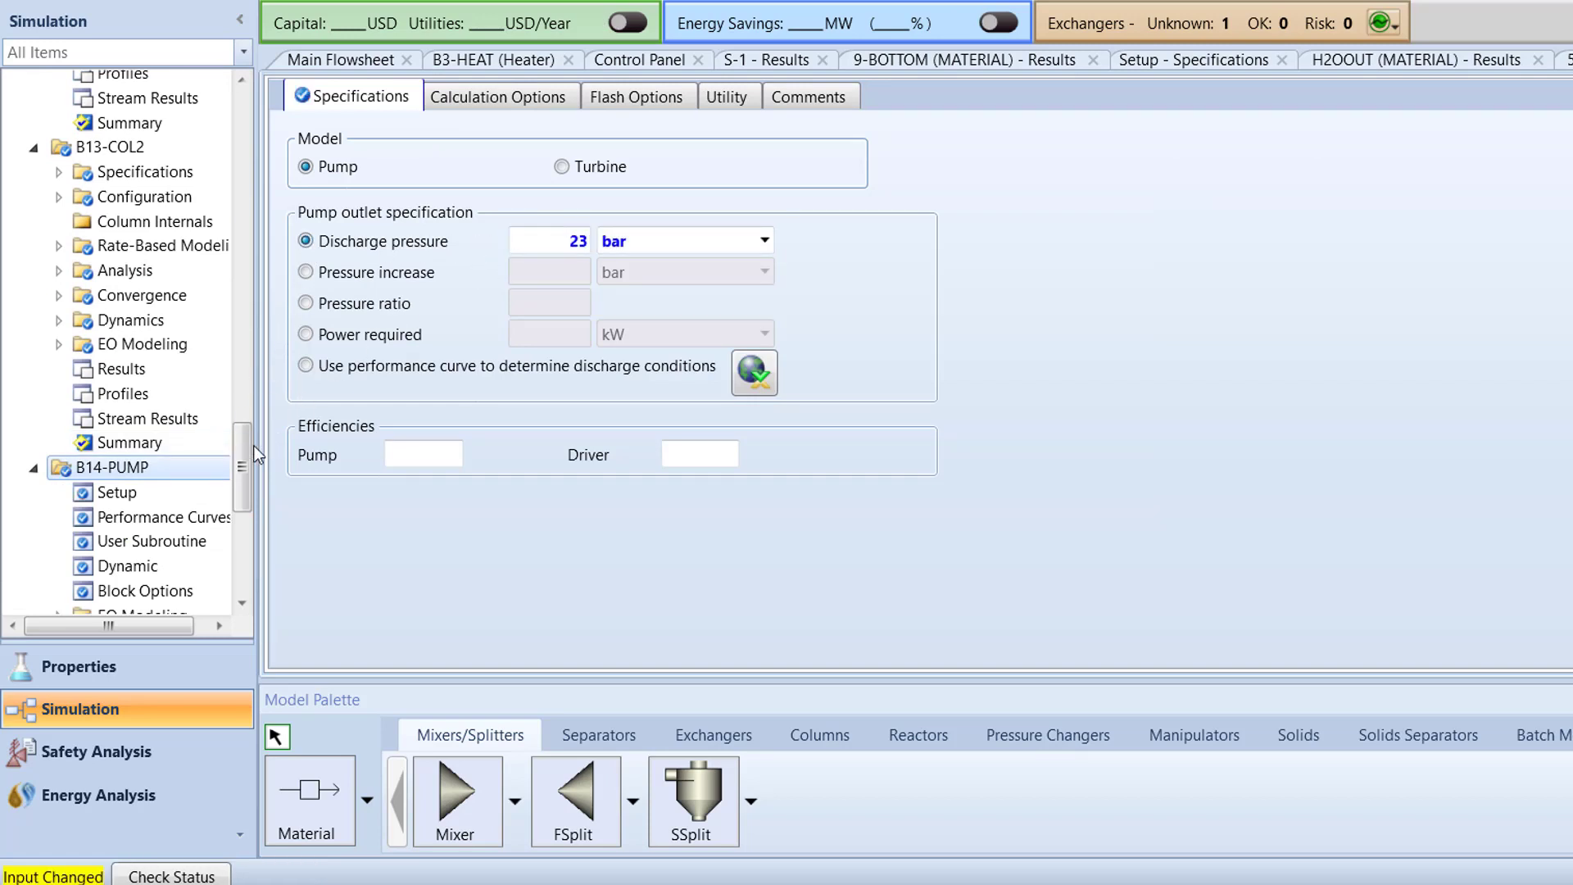
drag(254, 446, 256, 255)
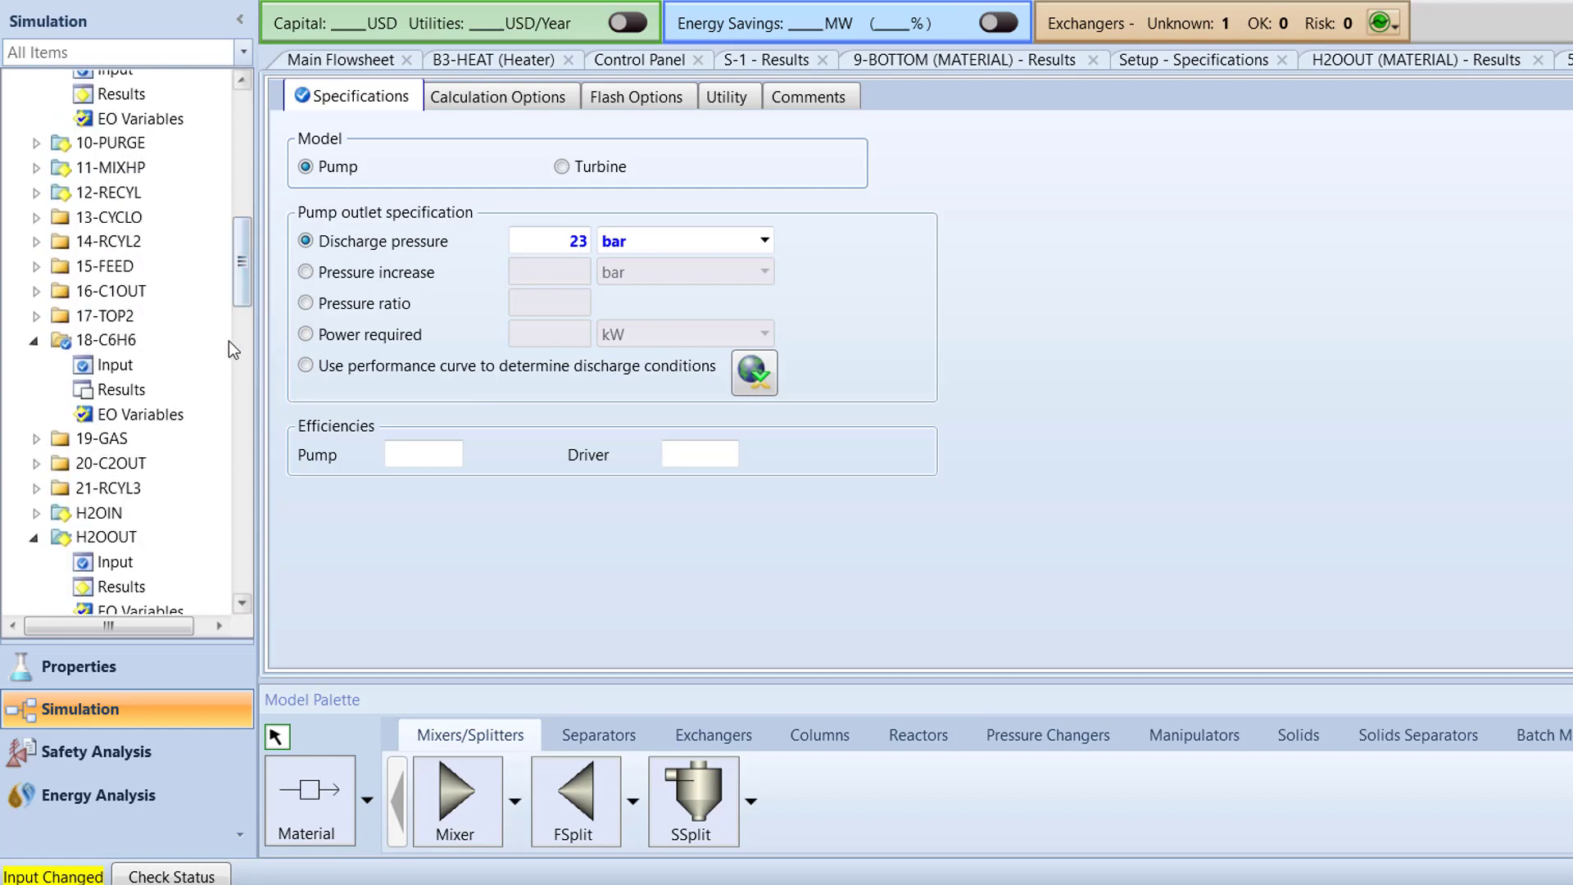
- Change the H2OIN feed temperature to 30 C and pressure to 4.5 bar
double_click(167, 506)
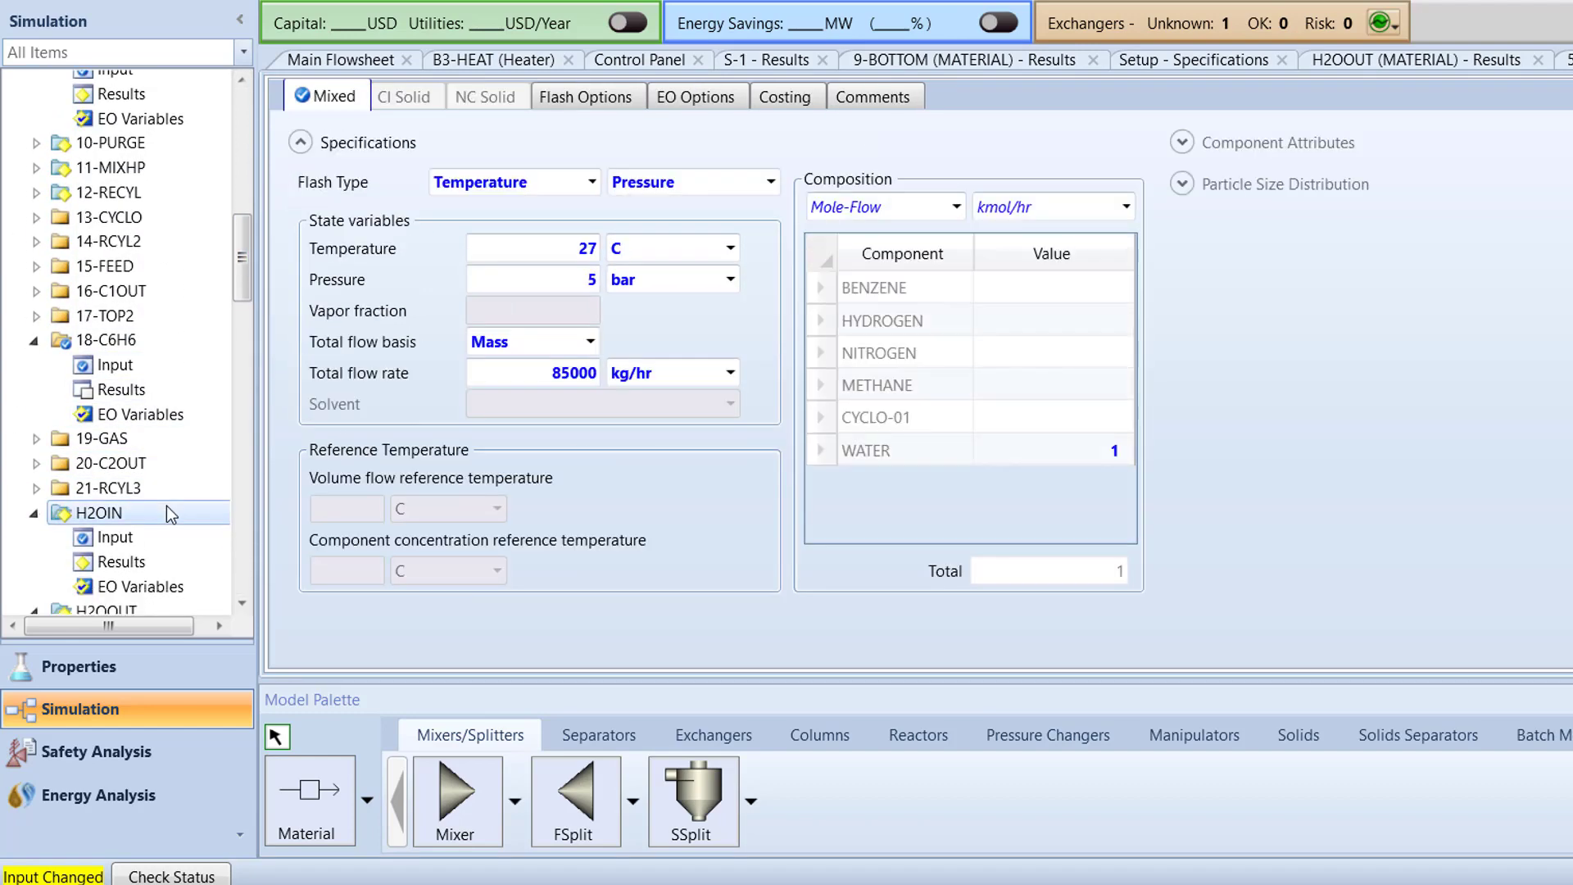
click(548, 253)
text(30)
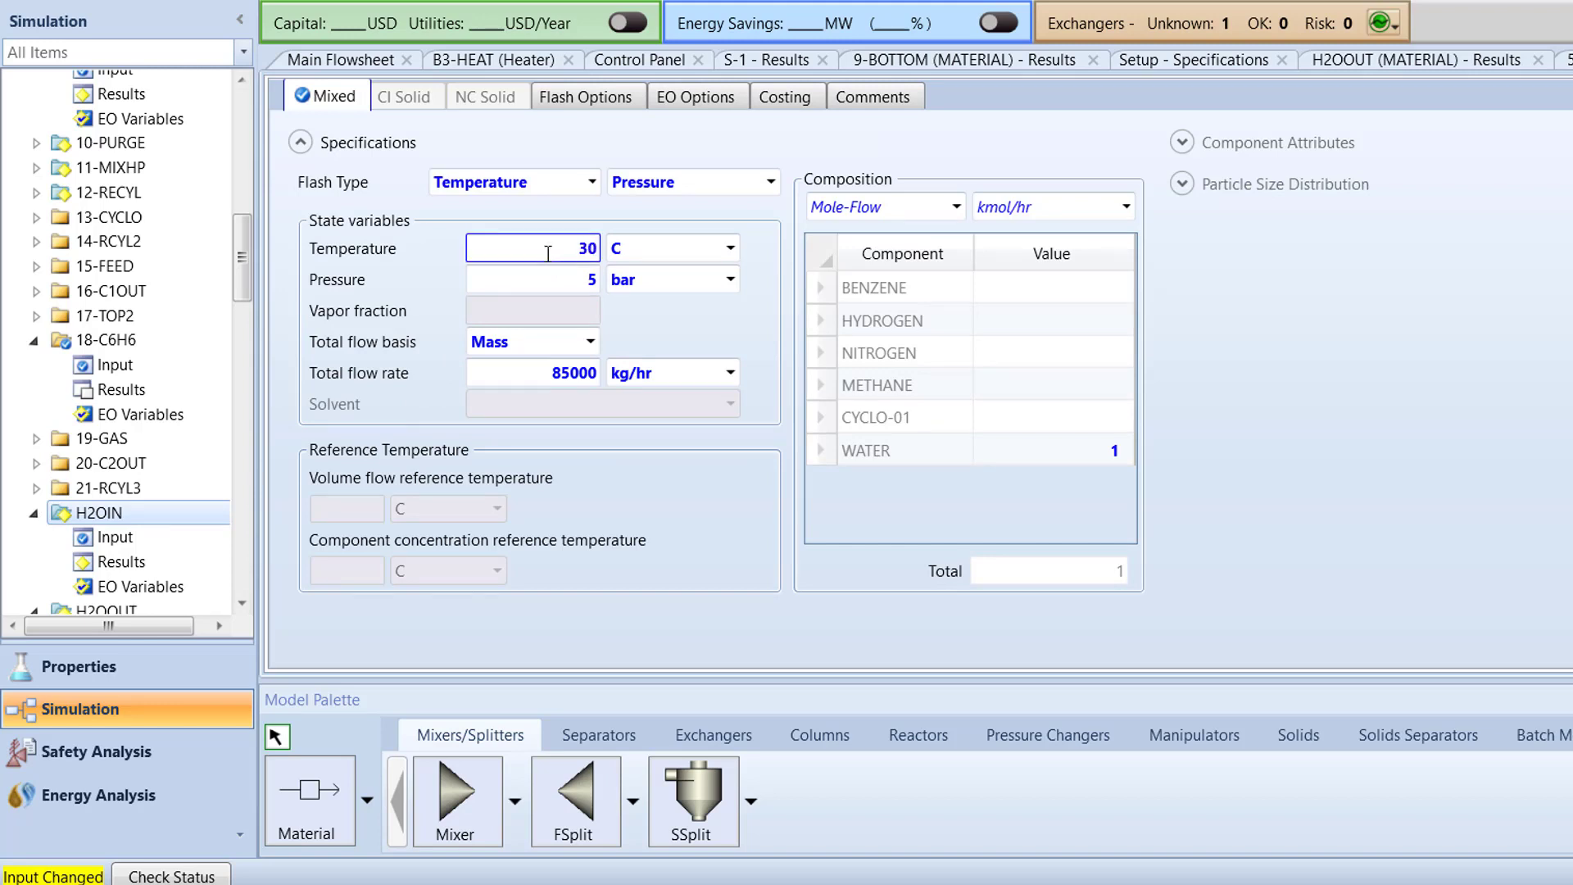
click(548, 273)
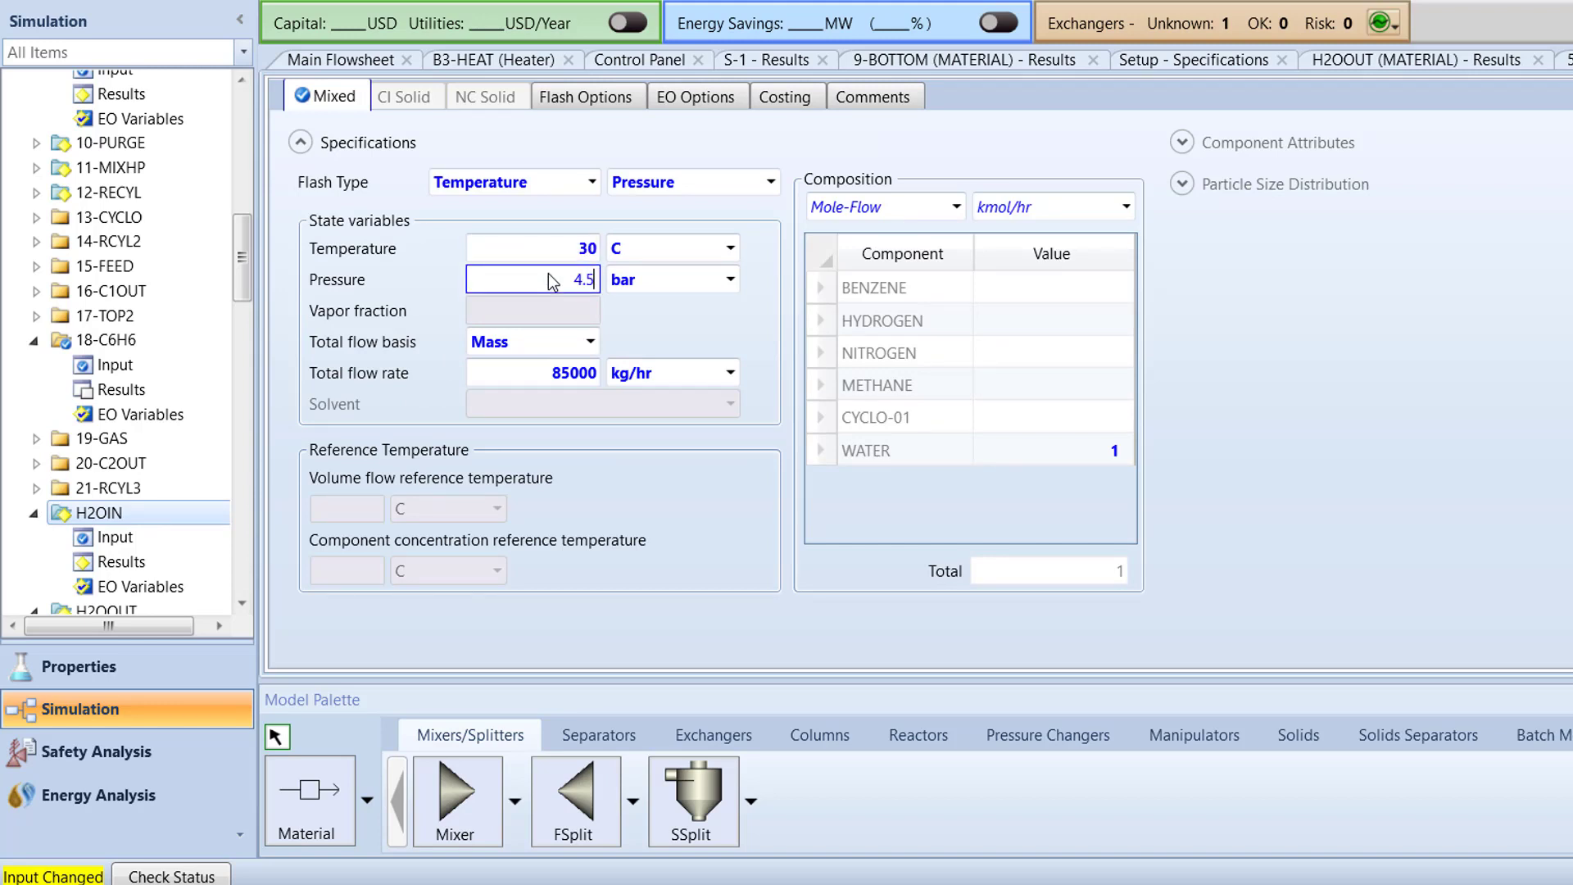
click(553, 375)
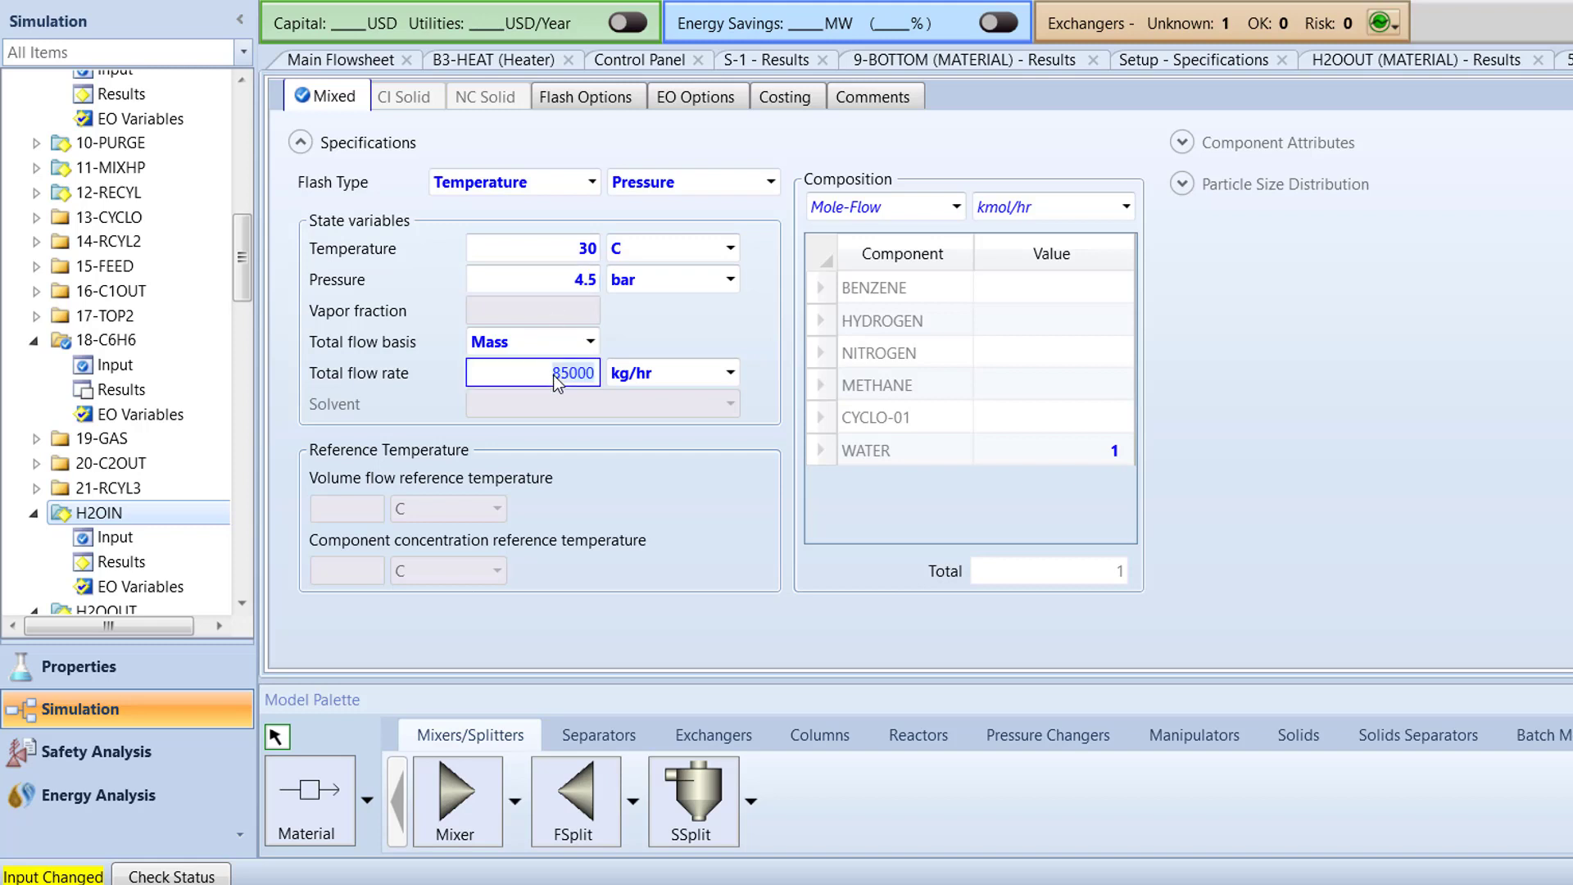
- Raise H2OIN's flow from 85000 to 175000 kg/hr and switch composition to Mass-Frac
key(BackSpace)
text(175000)
click(647, 344)
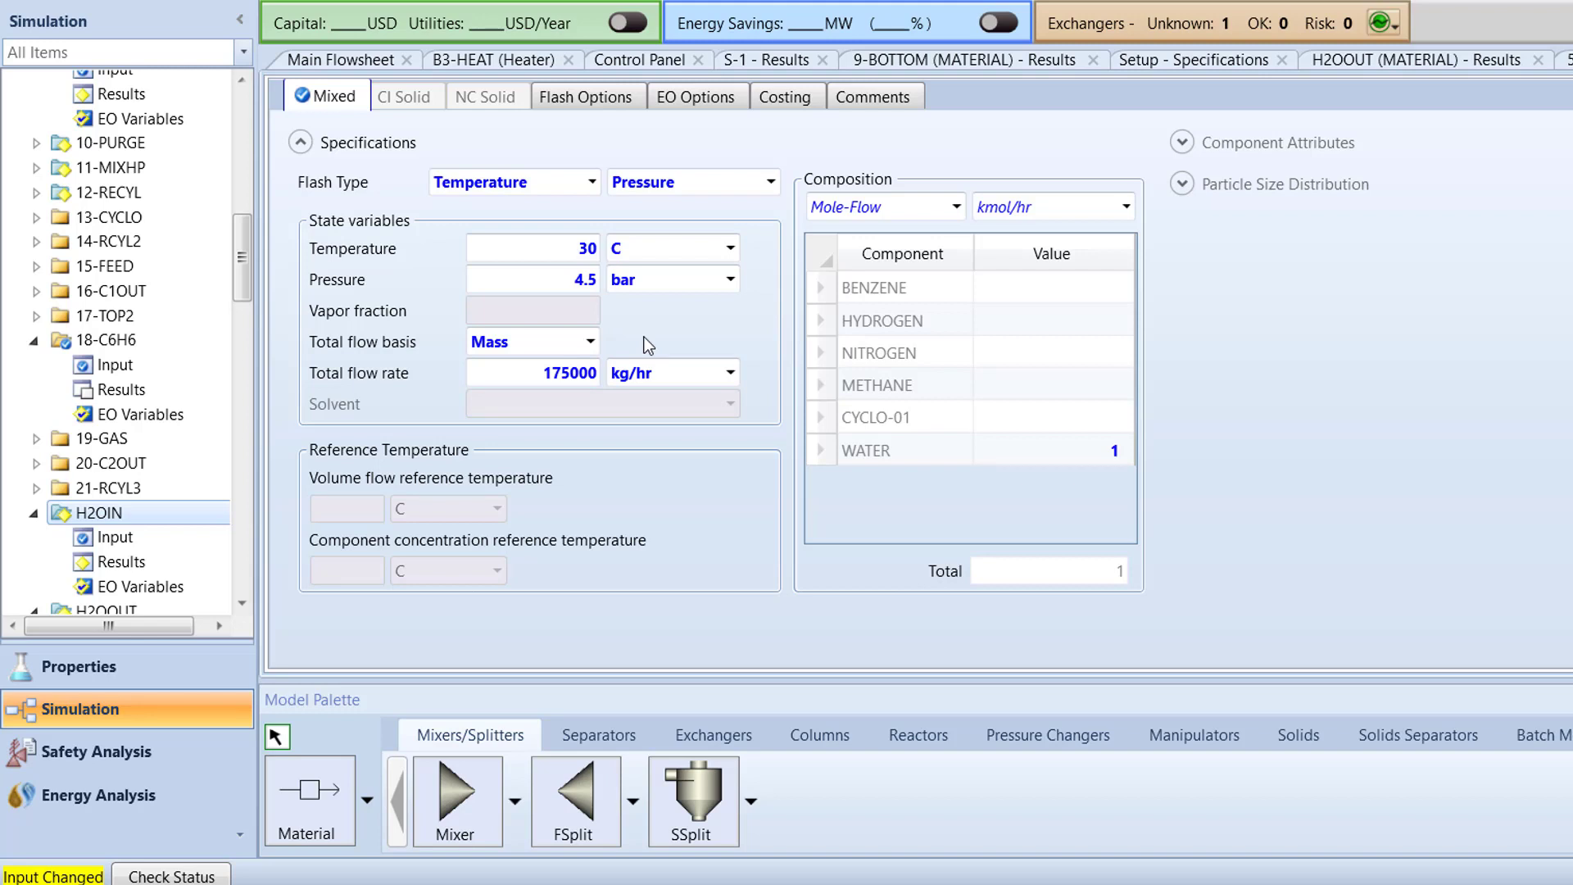
click(956, 209)
click(887, 319)
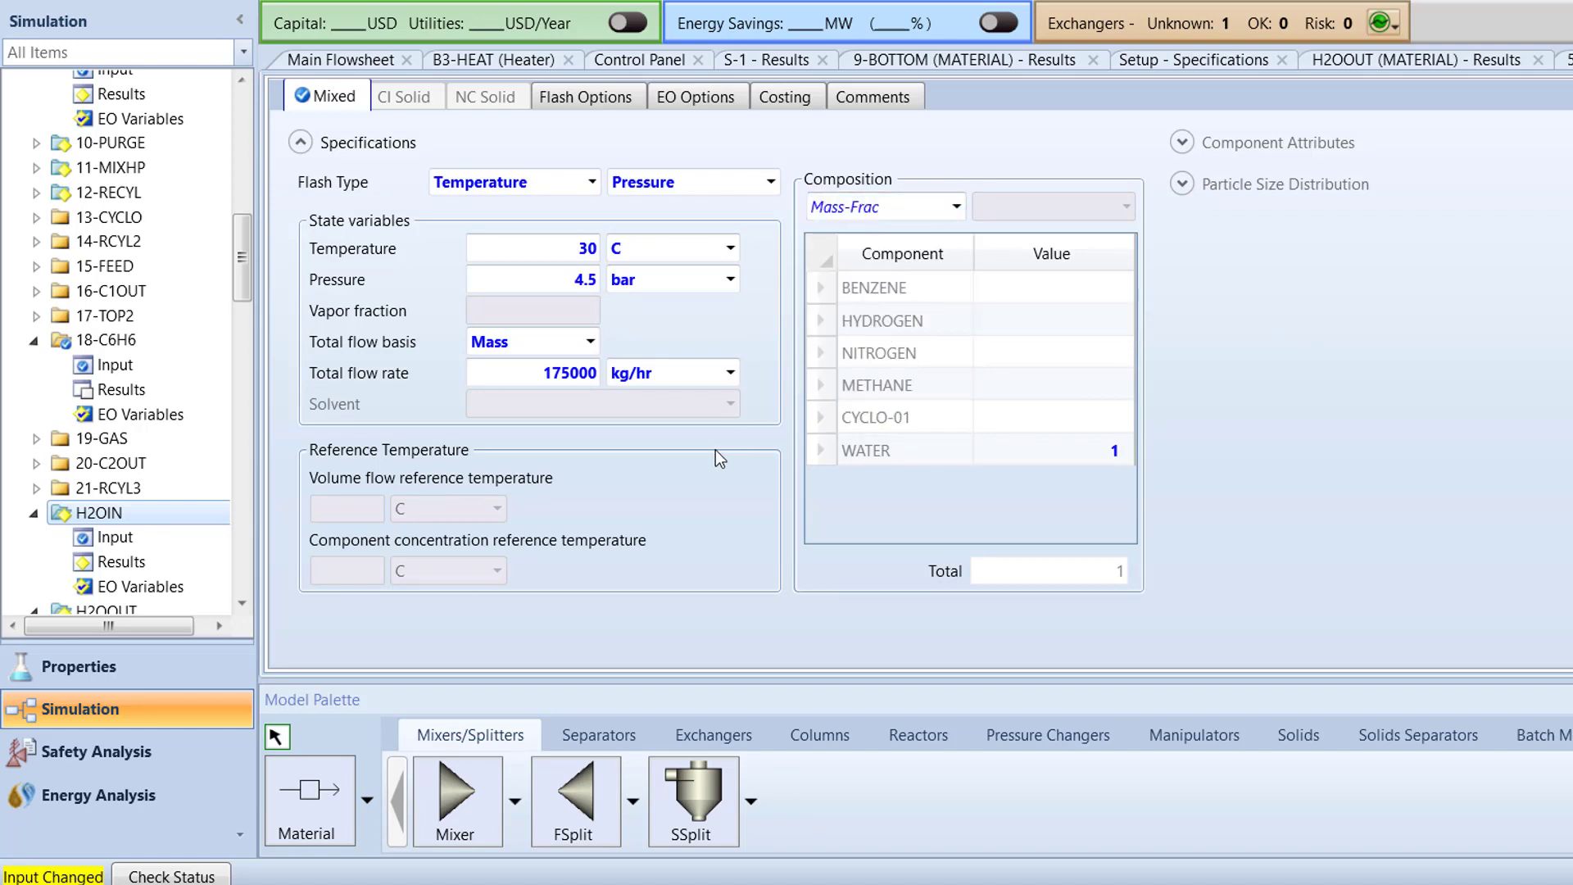
- Change the 5-H2 composition basis from Mole-Flow to Mole-Frac (H2 0.975, N2 0.005, CH4 0.02)
drag(248, 283, 250, 239)
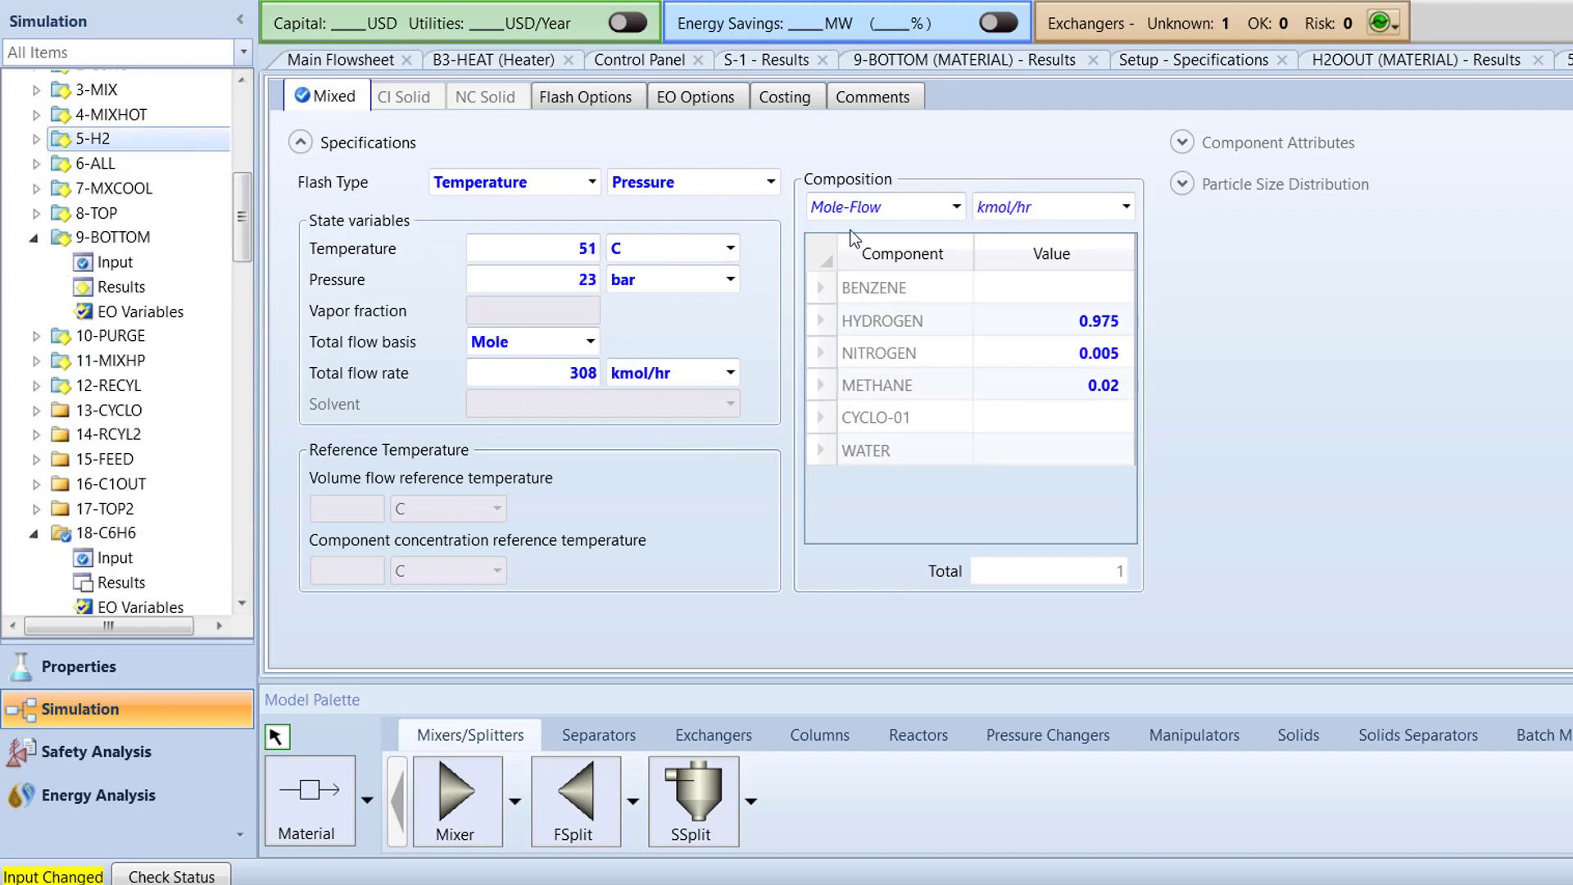
click(956, 206)
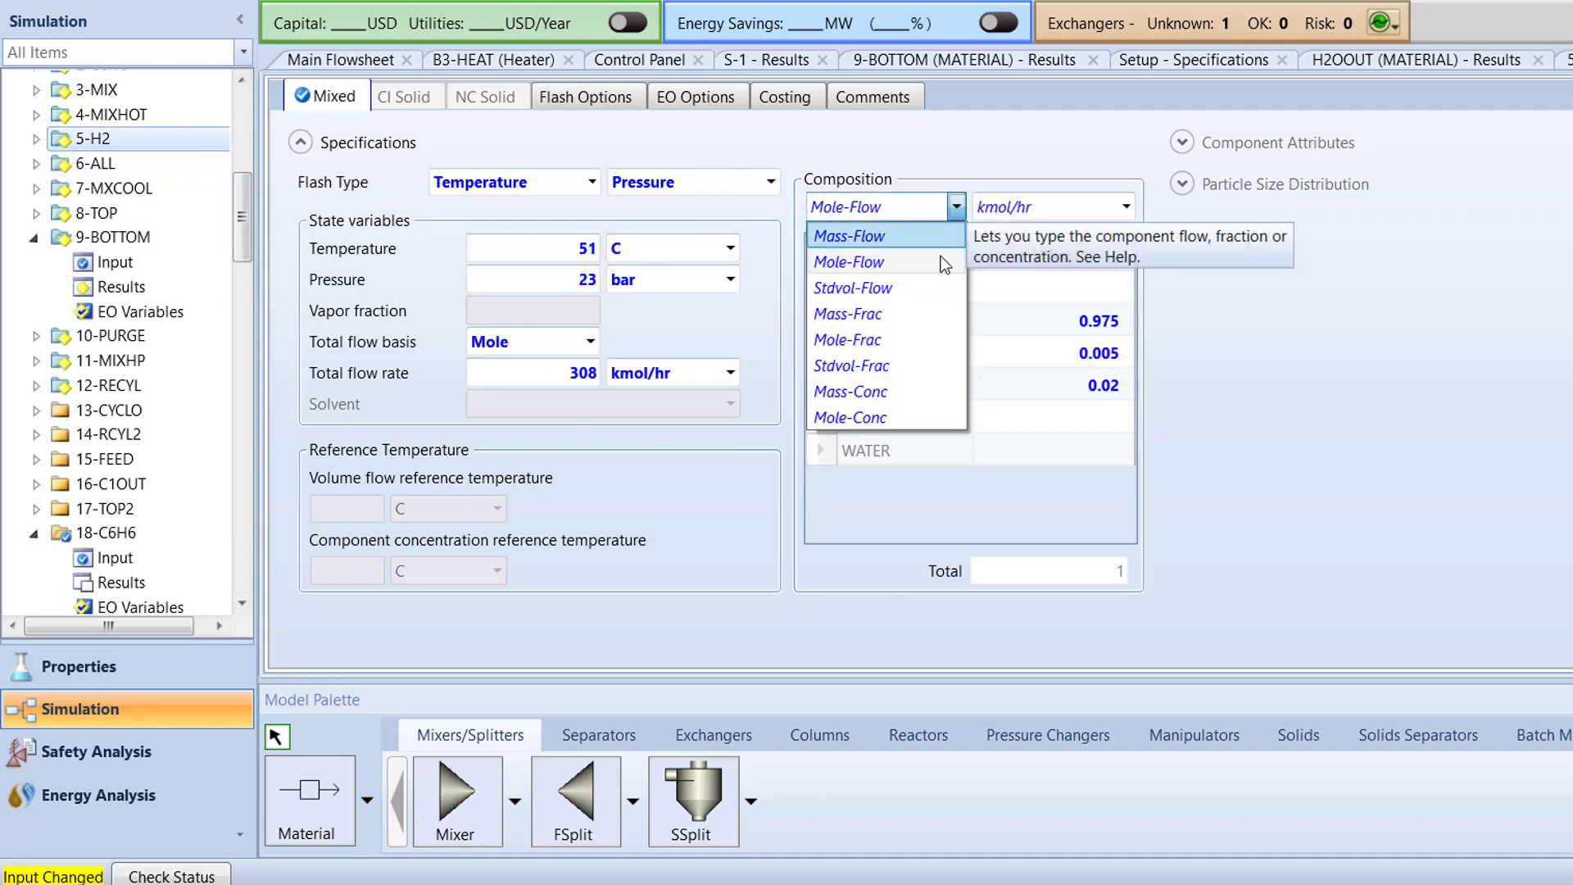
click(922, 334)
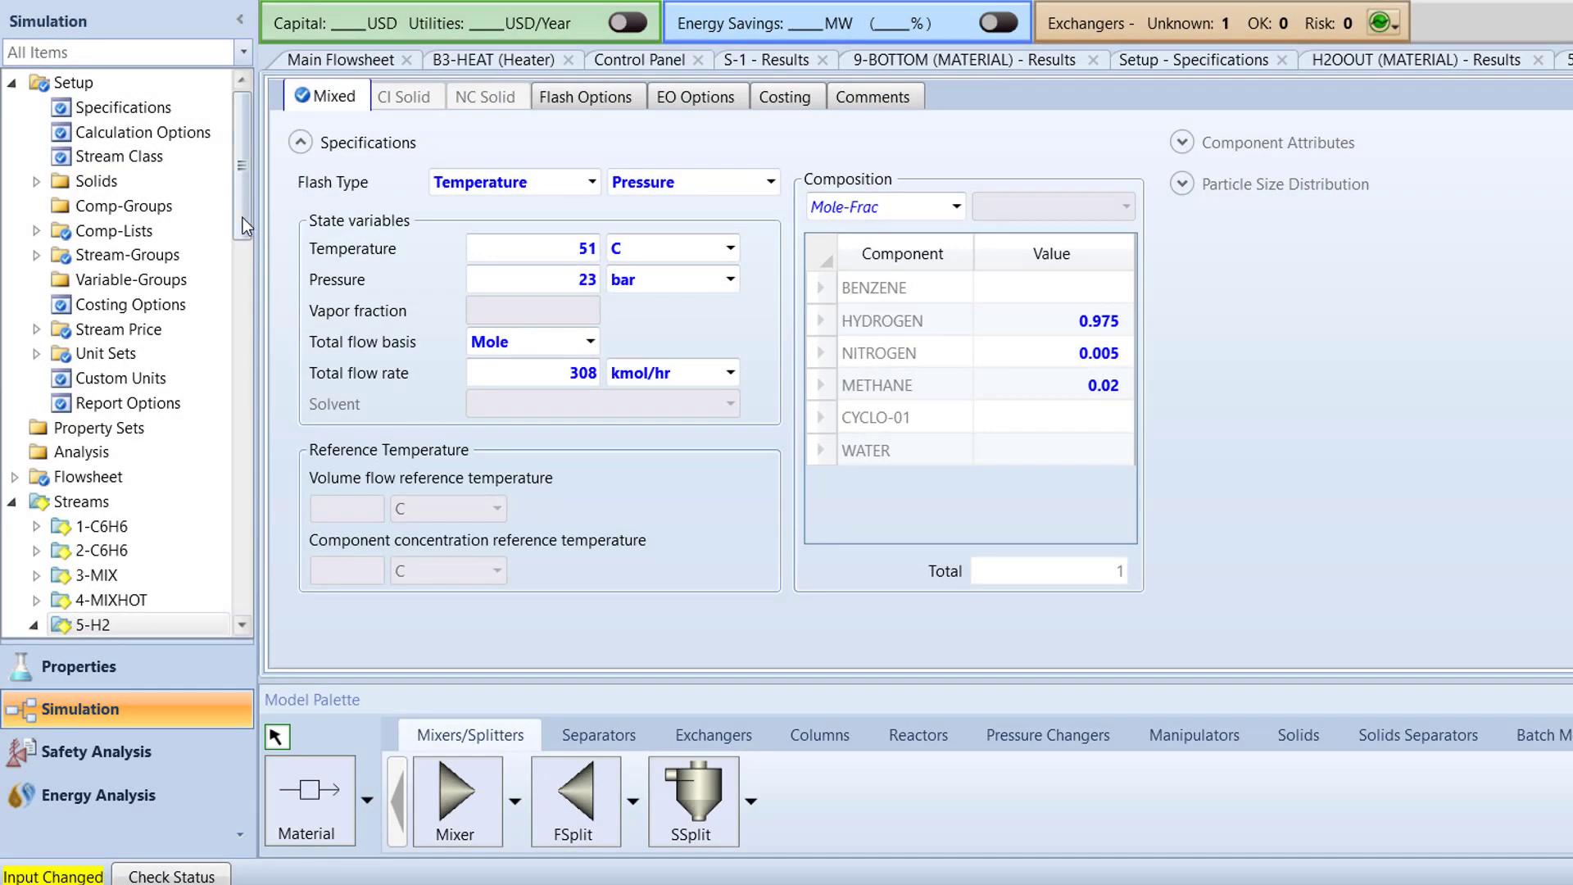
drag(243, 218, 242, 577)
- Check S-1's 5-H2 vary range of 305–325 kmol/hr, increment 5, then run the simulation
click(164, 498)
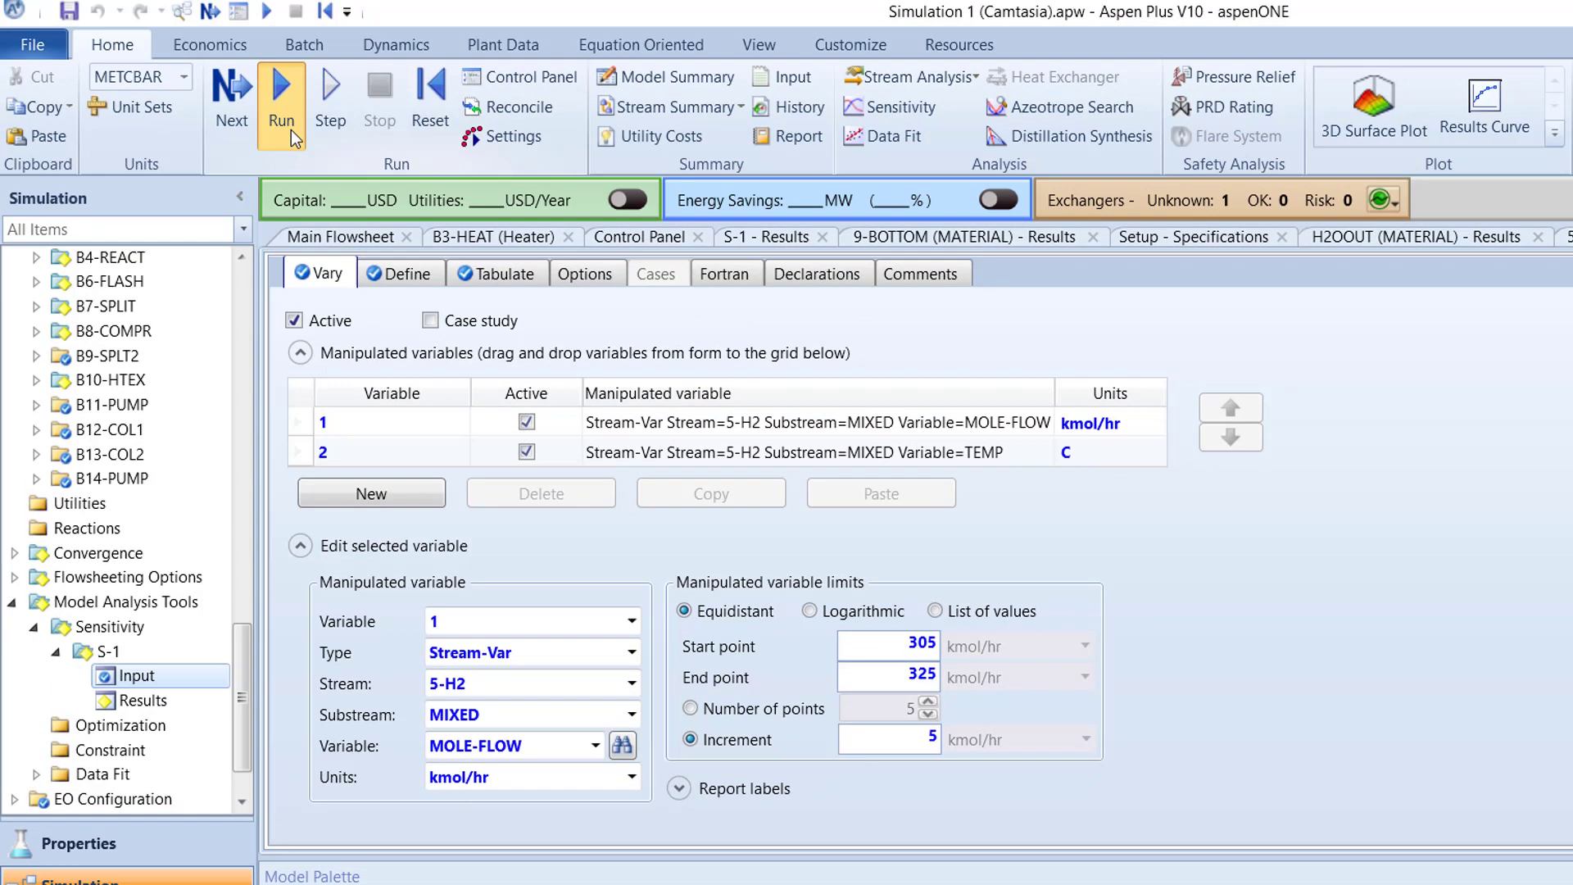
click(282, 114)
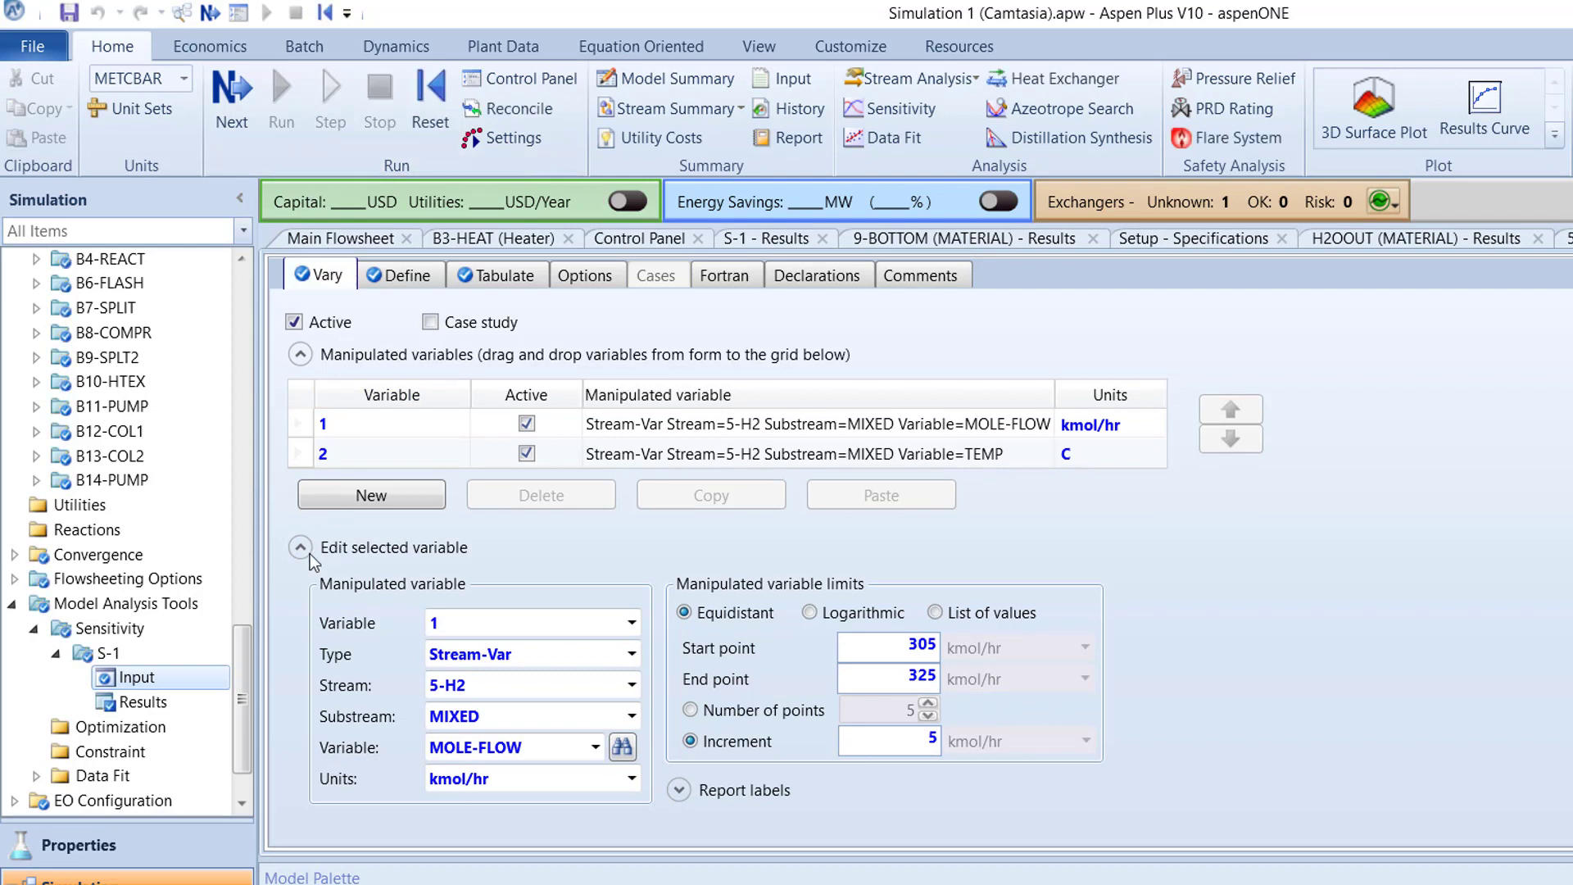
scroll(245, 657, down, 1)
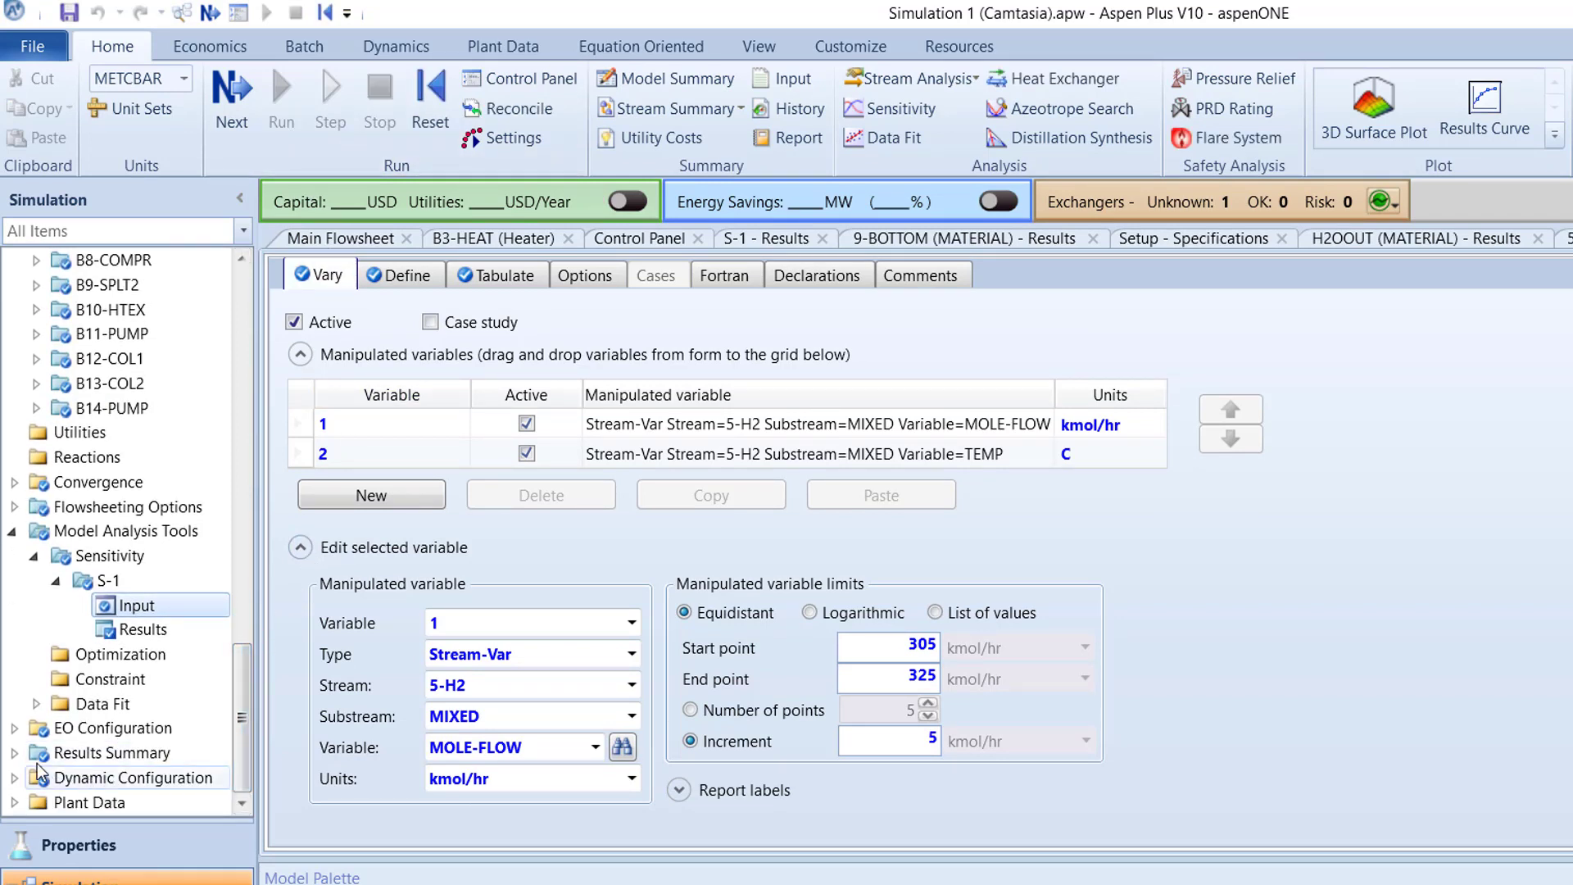
- Open the all-streams results table and expand component mass flows, e.g. 8155.13 kg/hr cyclohexane in 15-FEED
click(12, 753)
click(102, 802)
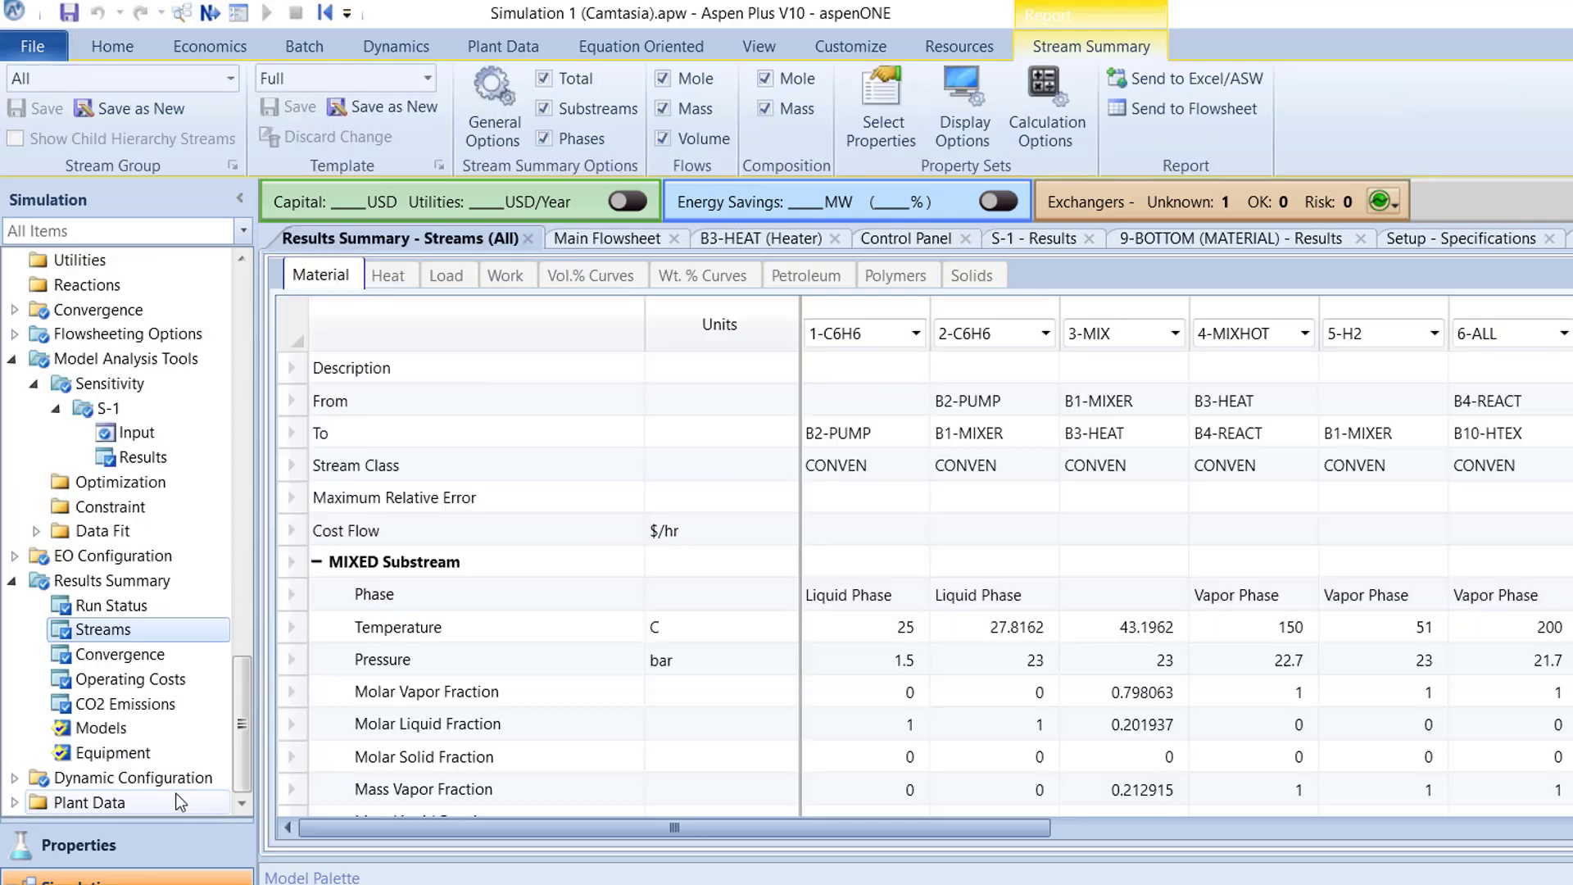
drag(705, 827, 1092, 821)
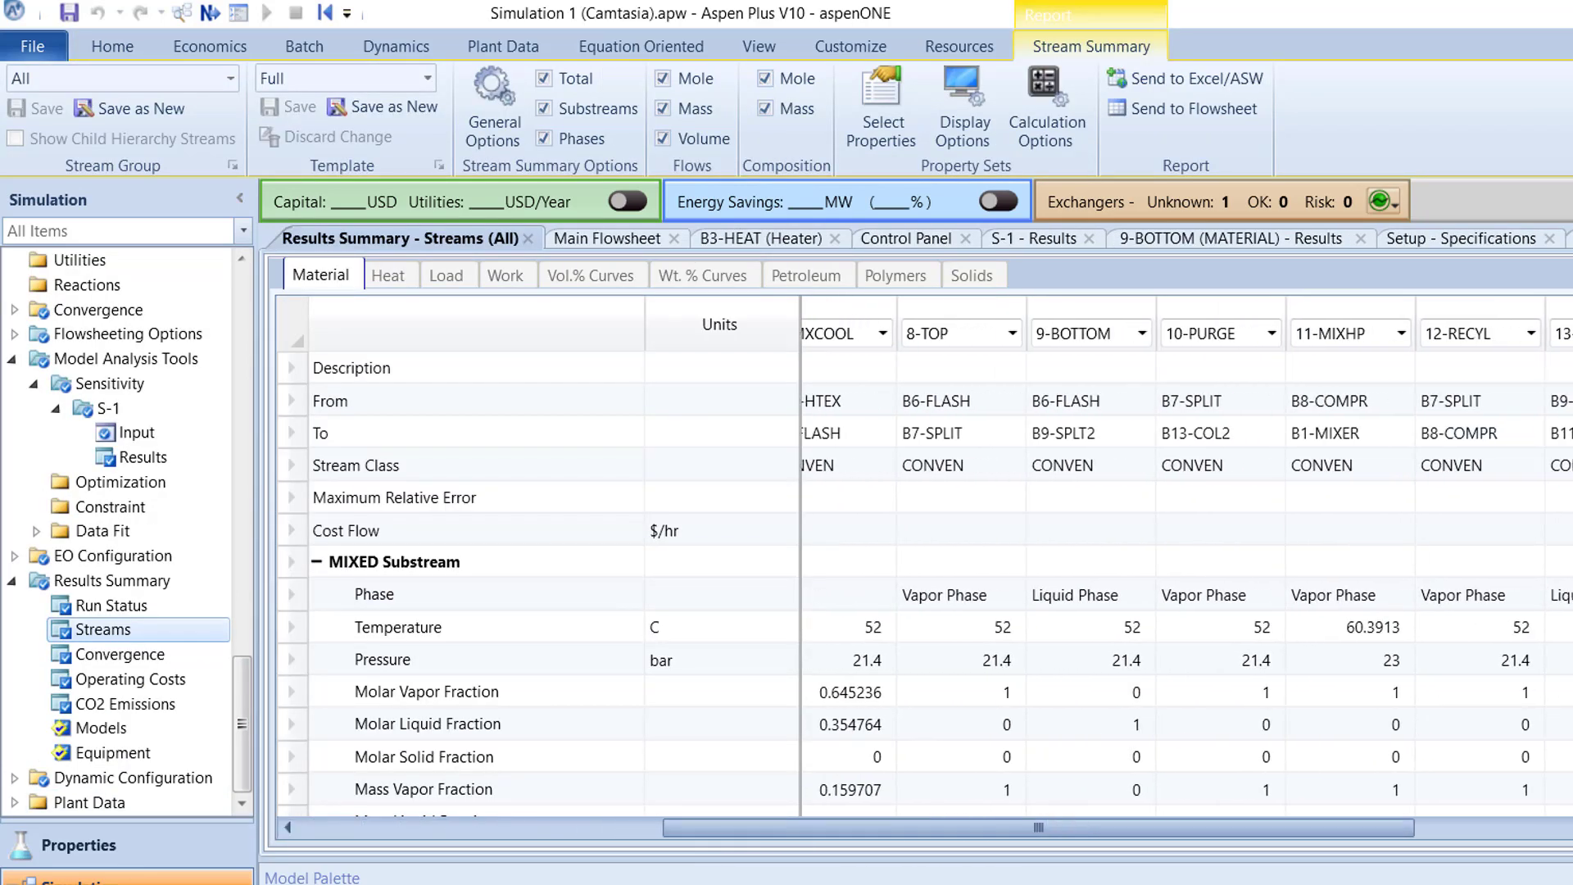
scroll(934, 573, down, 5)
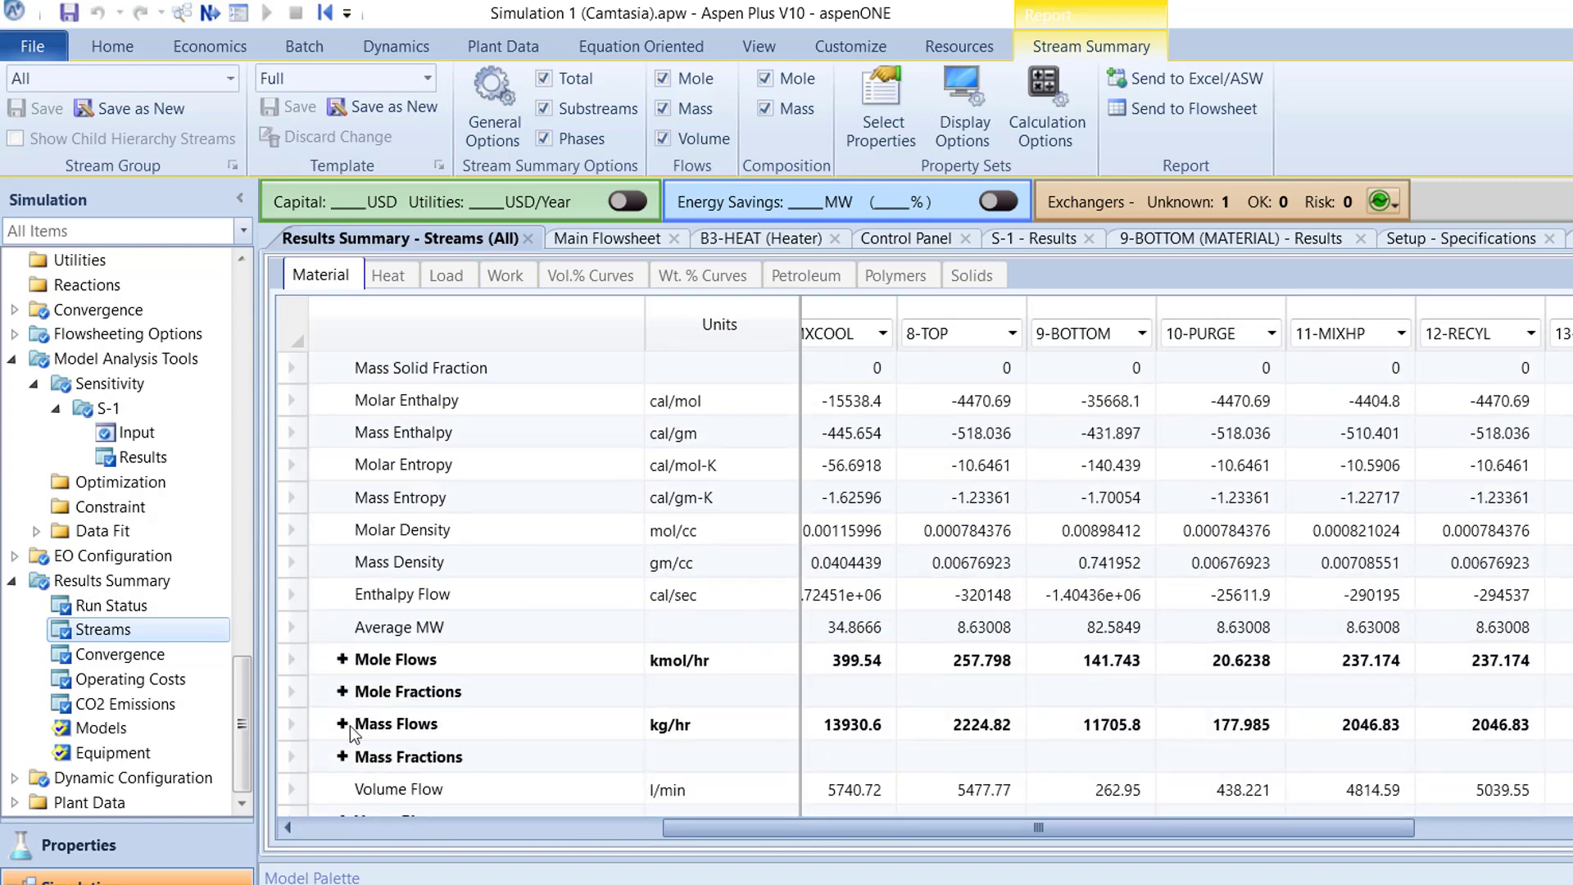
click(342, 724)
scroll(443, 722, down, 2)
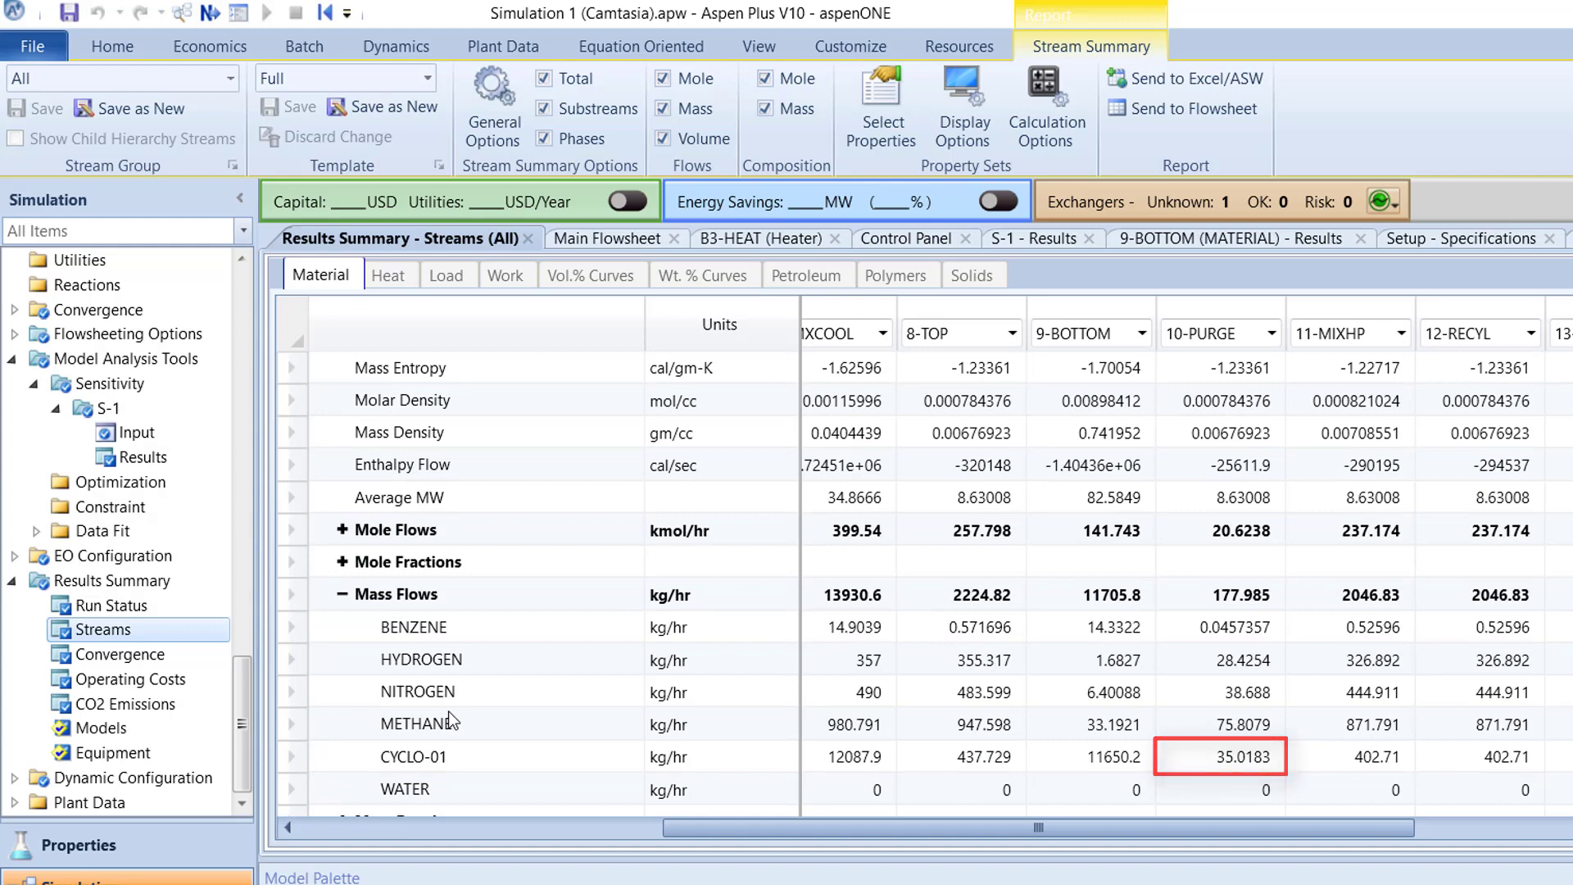
drag(720, 828, 985, 819)
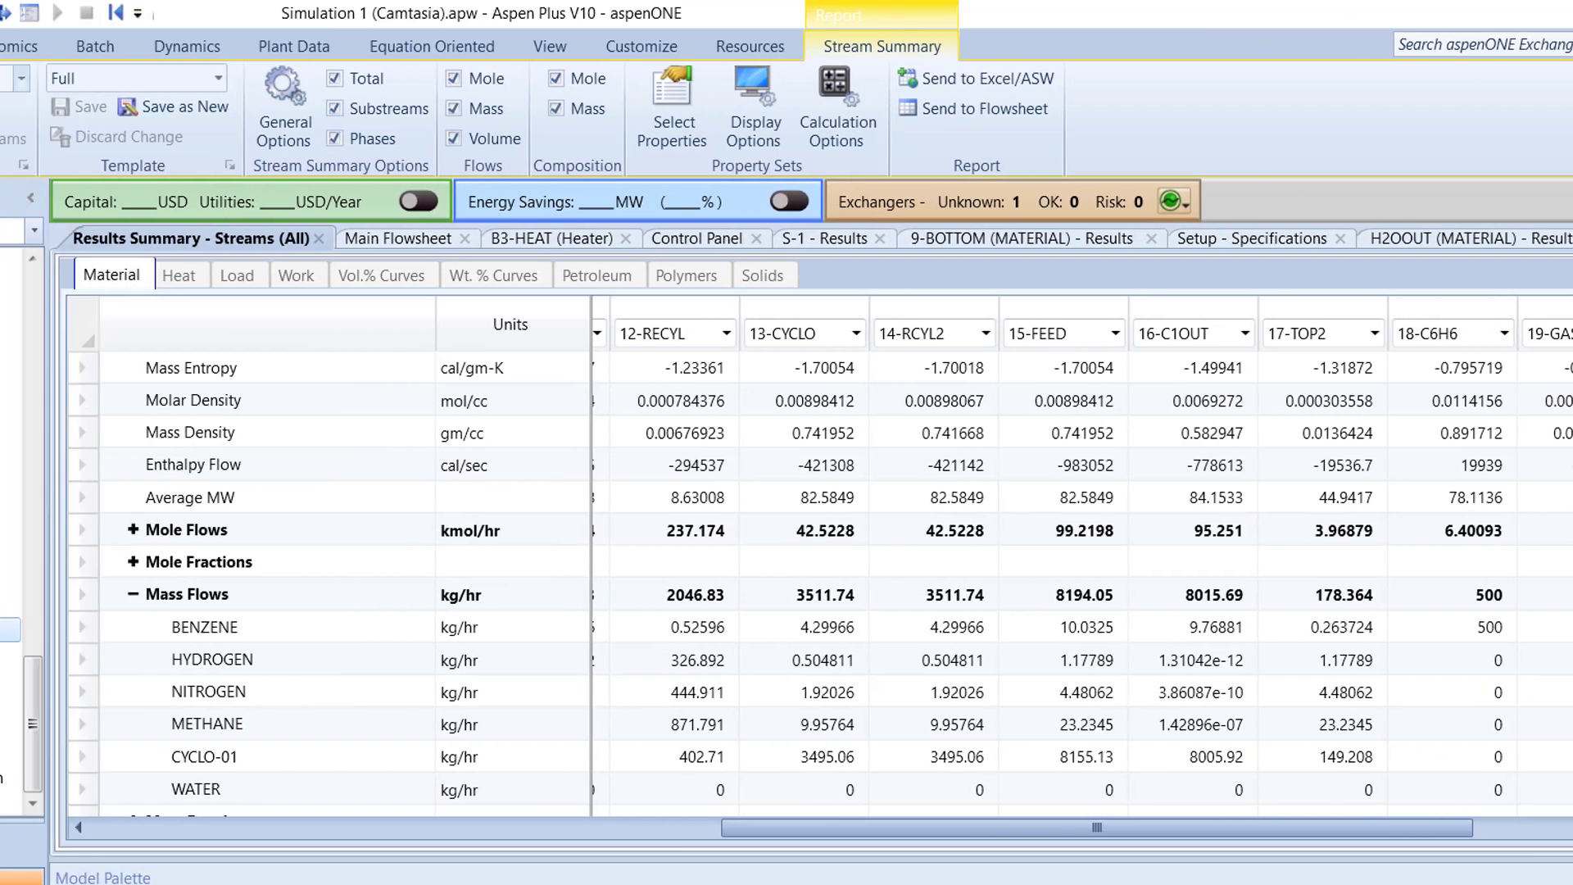
- Save the model as 'Simulation 1 (Camtasia)' with file type Aspen Plus Documents (*.apw)
click(32, 46)
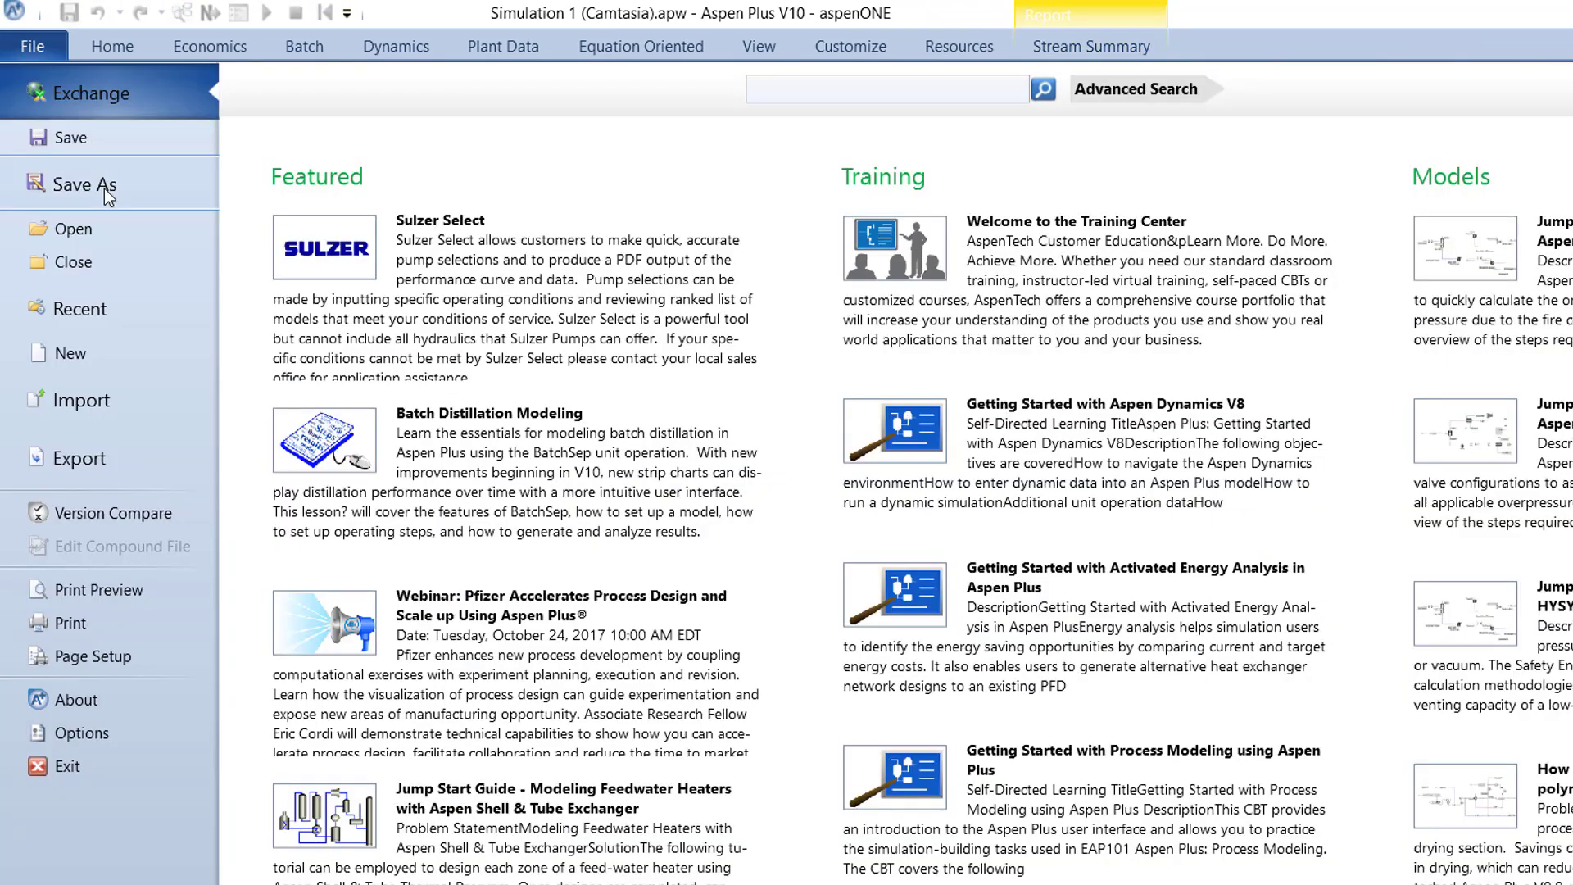
click(104, 188)
click(352, 101)
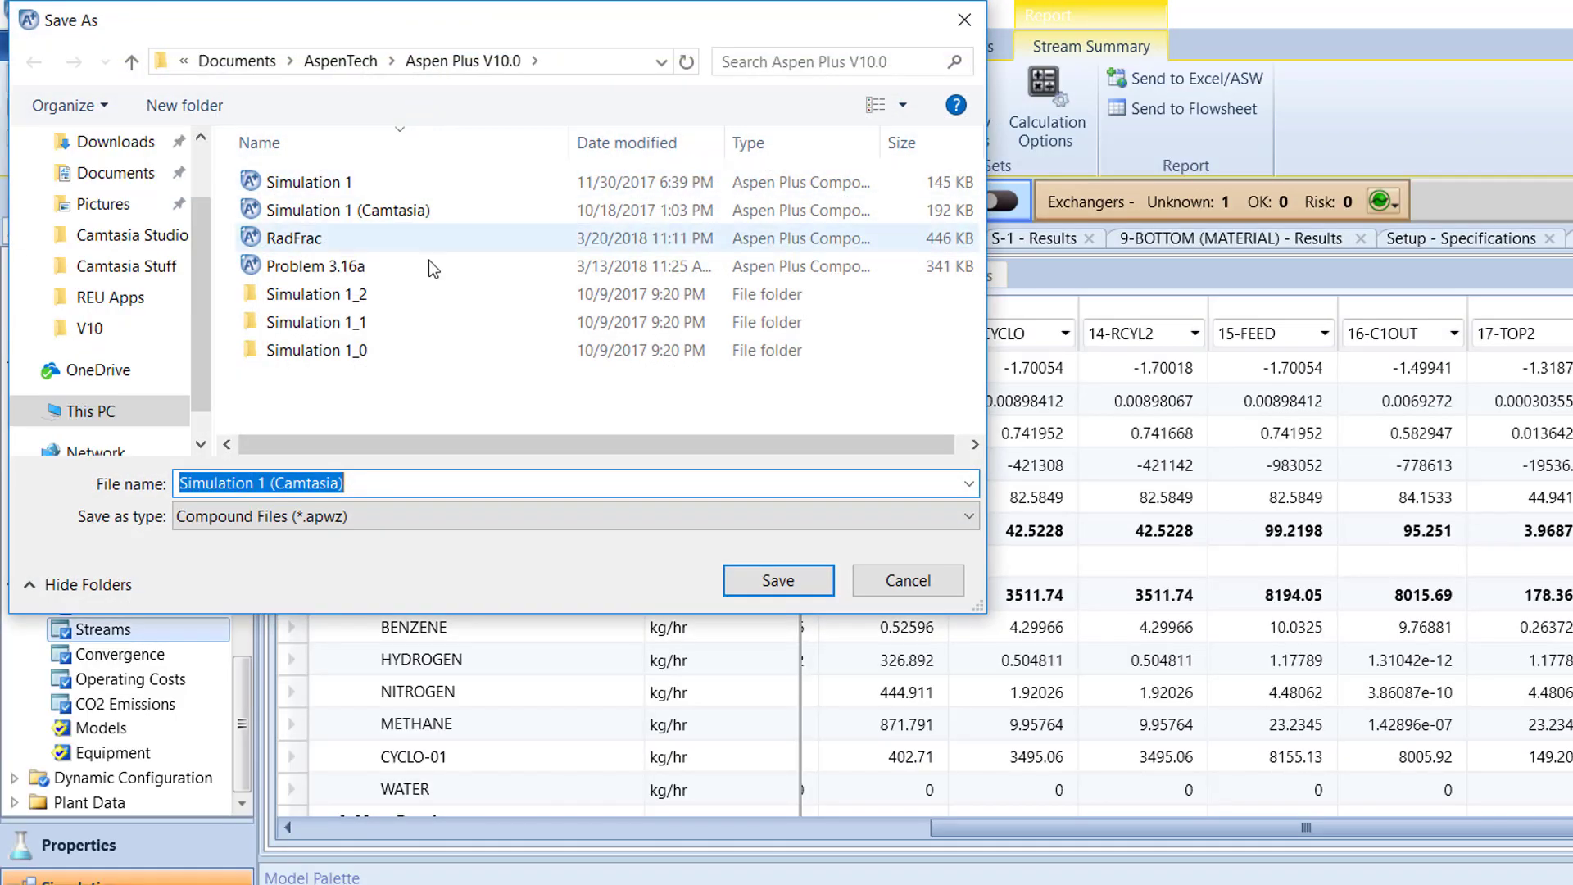
click(458, 482)
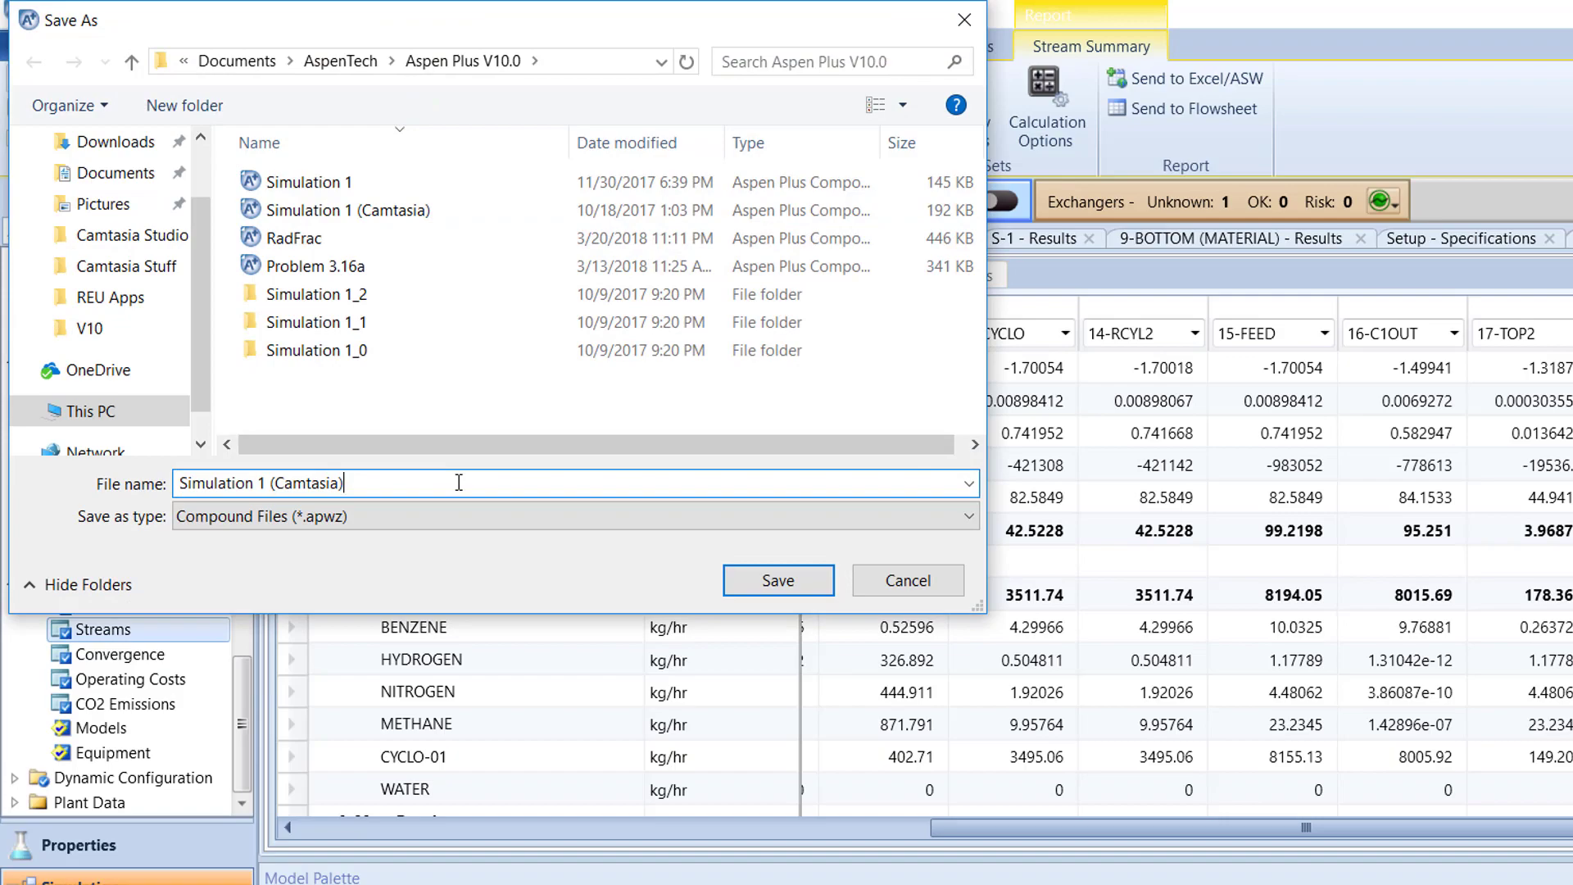
click(485, 516)
click(447, 545)
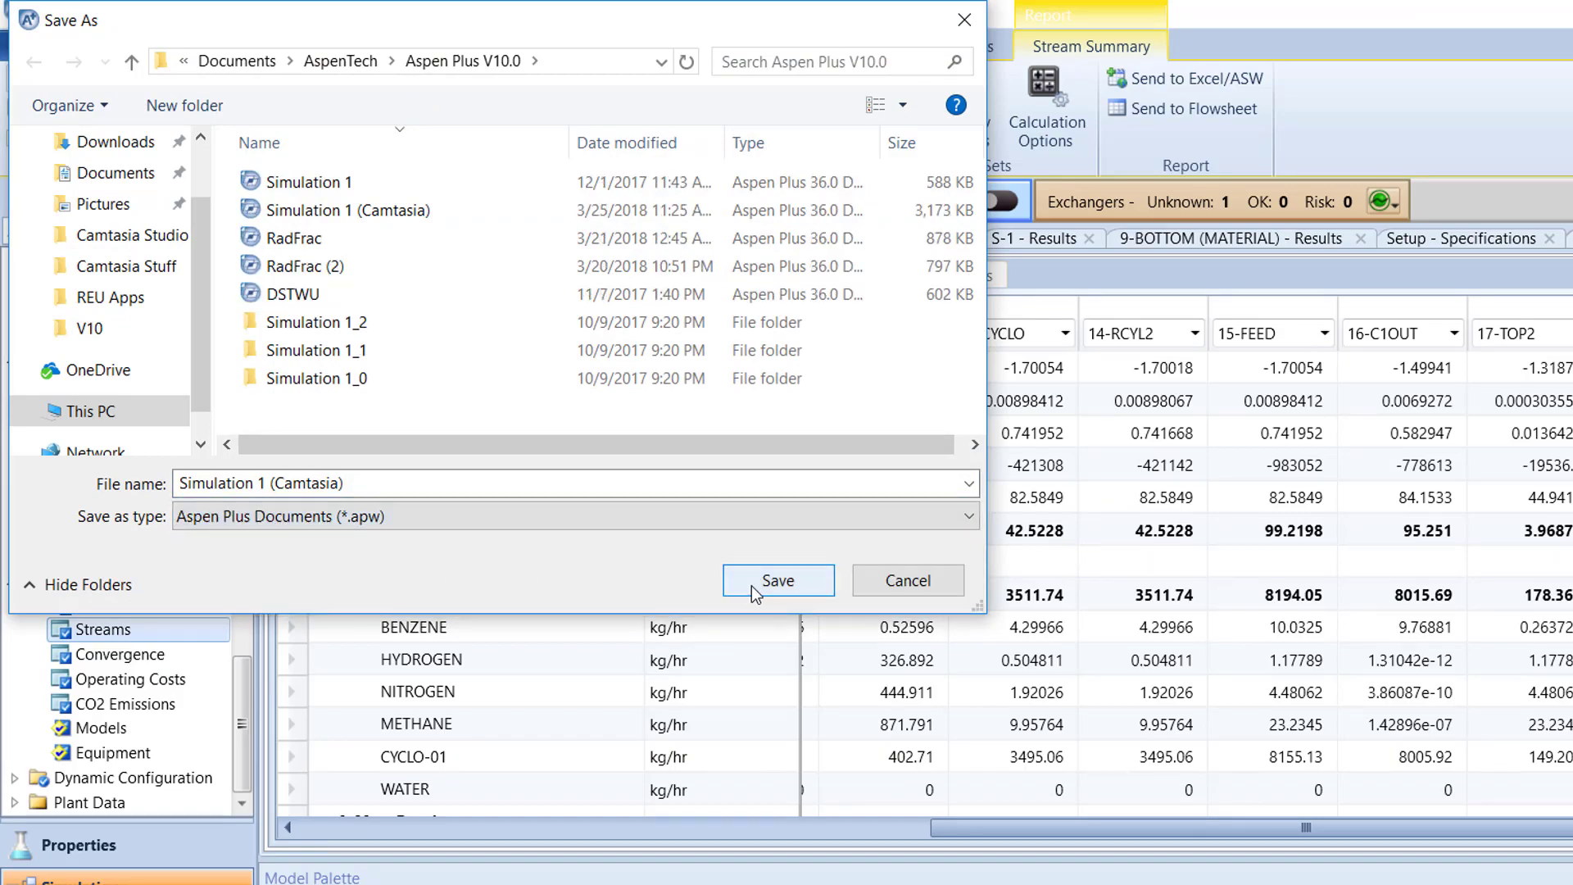